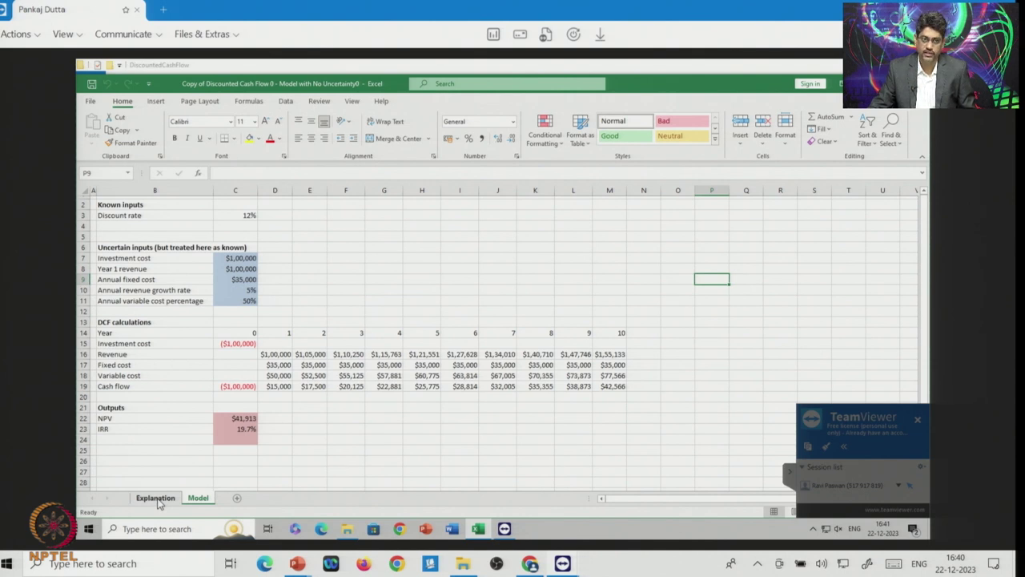
Read the Explanation sheet of the discounted cash flow workbook and return to the Model sheet.
left_click(156, 498)
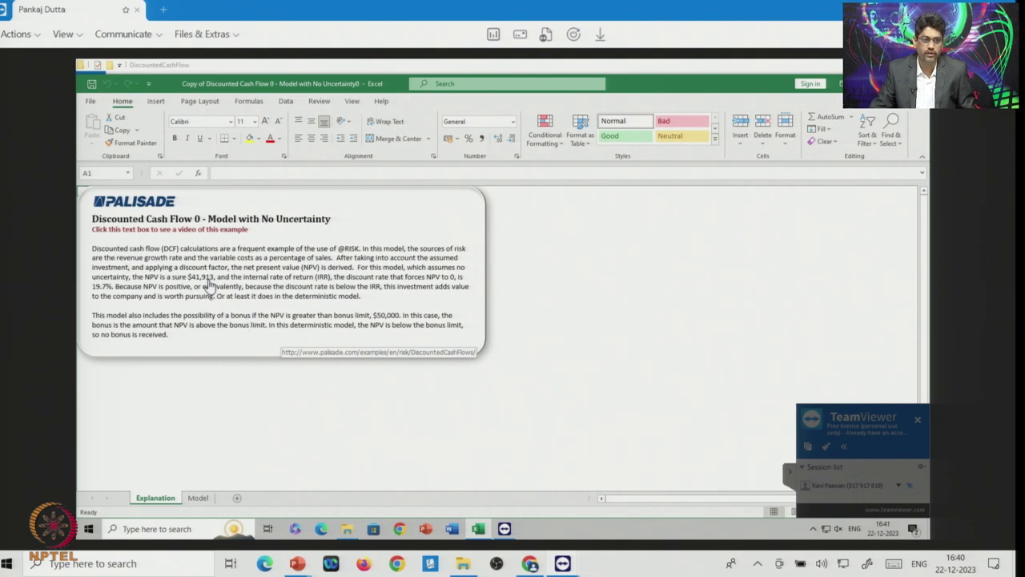
left_click(199, 499)
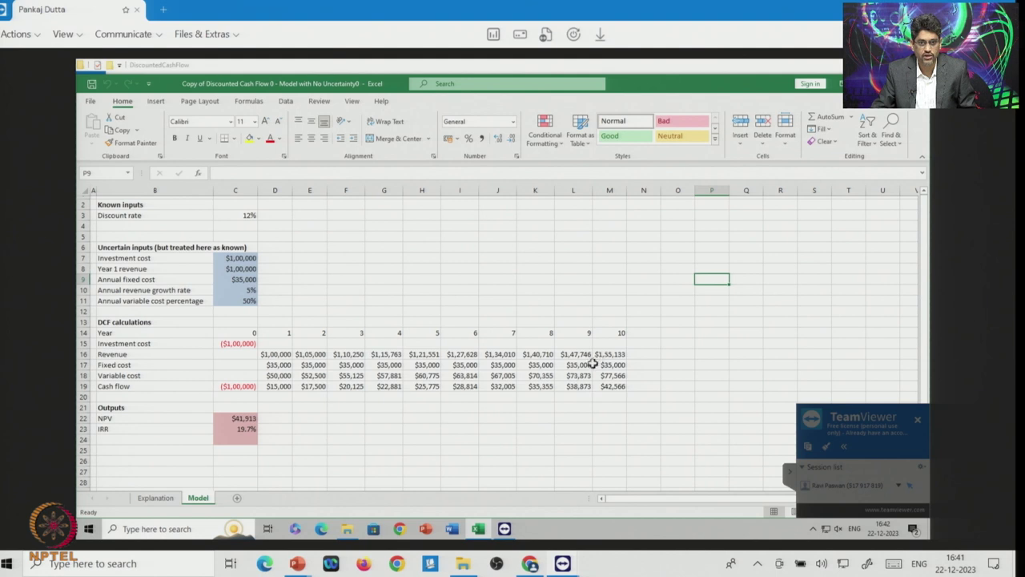
Enter the text formula "sum( (PV)/(1+IRR)^n)" in cell P6.
left_click(711, 247)
type("sum")
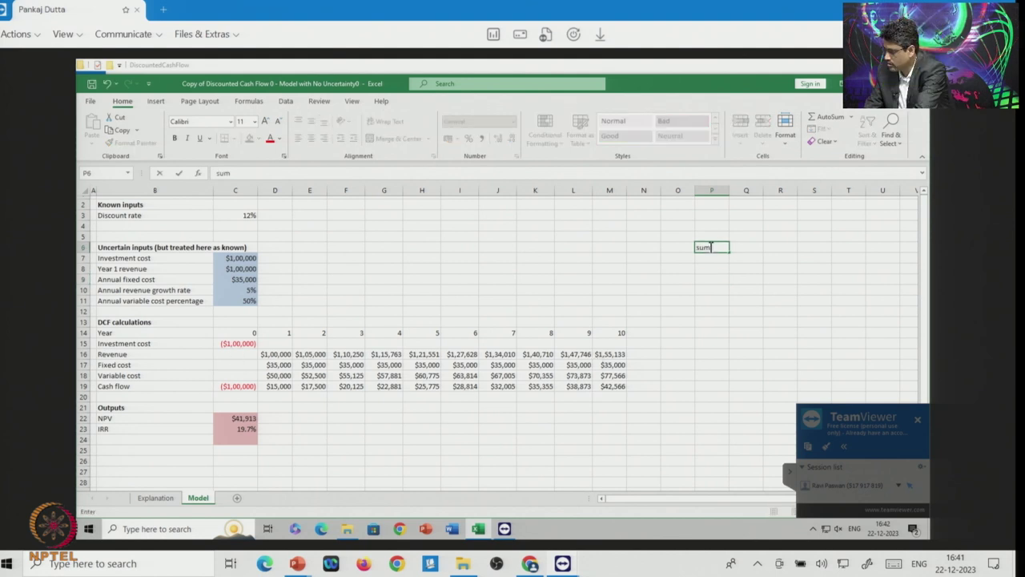
type("(")
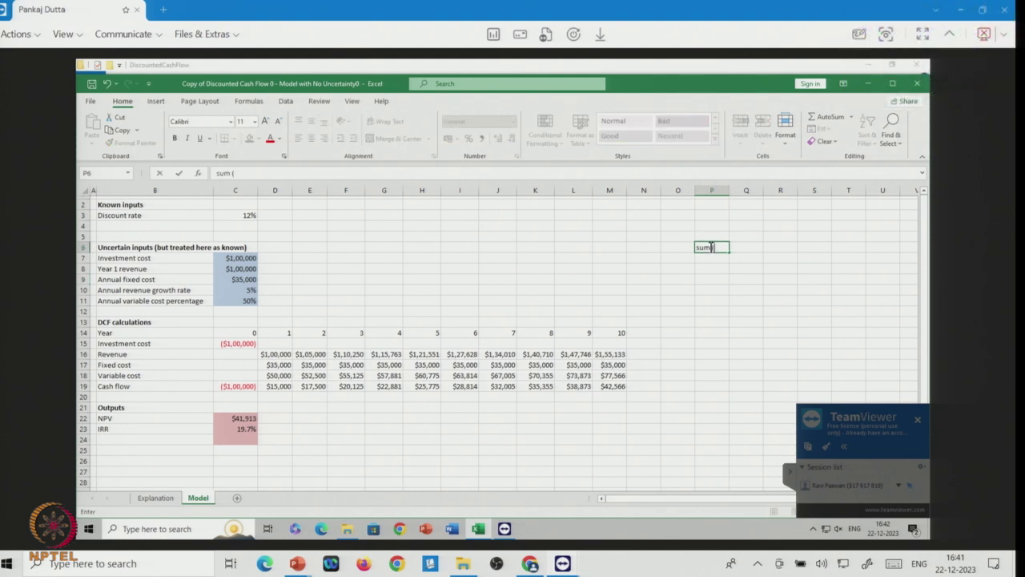
type("PV)/(1+IRR)")
type("^n)")
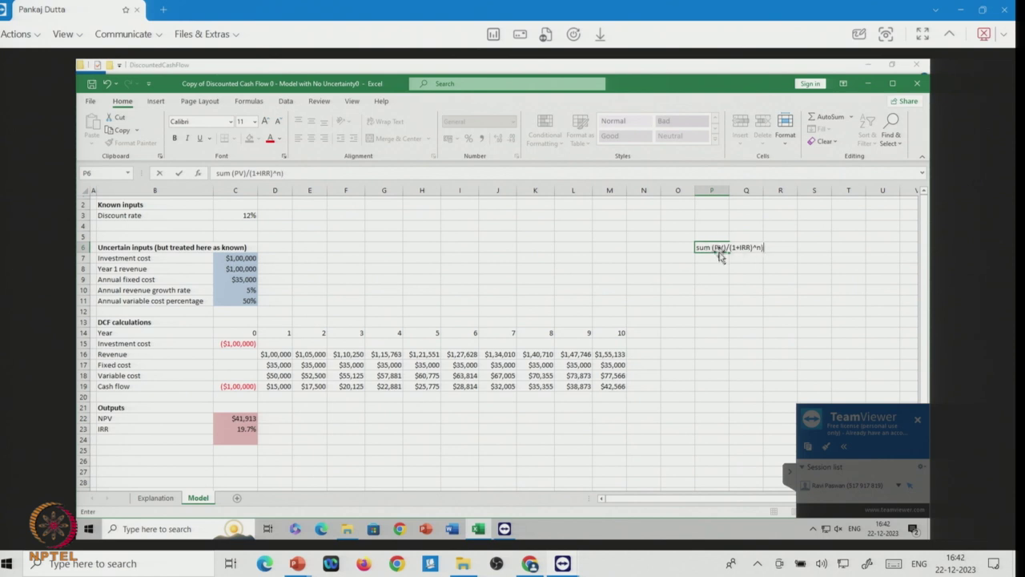
type("(")
key("Return")
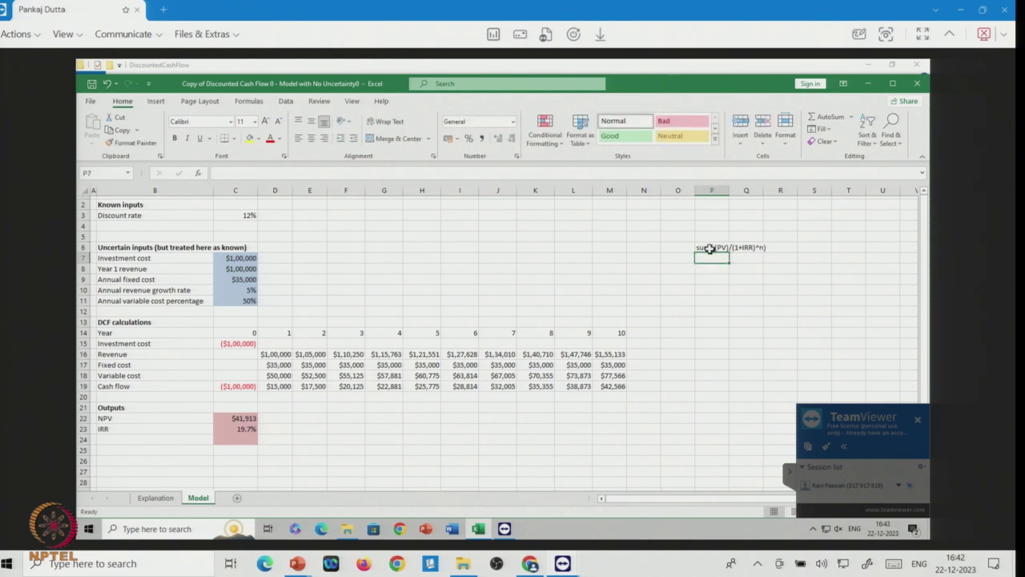
Label the formula with "NPV=" in cell O6 and append "-Cost" to the formula text in P6.
left_click(674, 249)
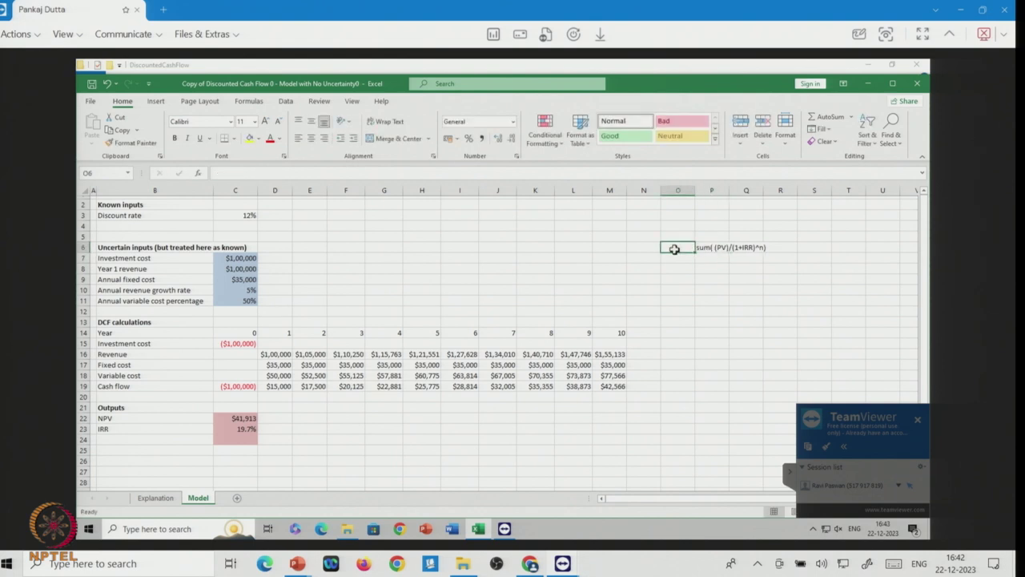
type("NPV=")
key("Return")
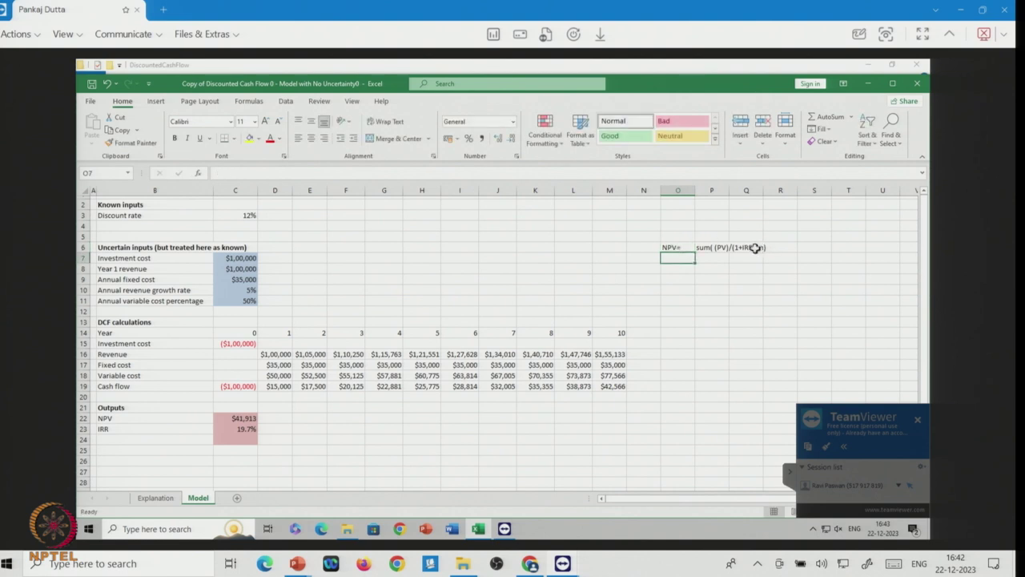
double_click(704, 248)
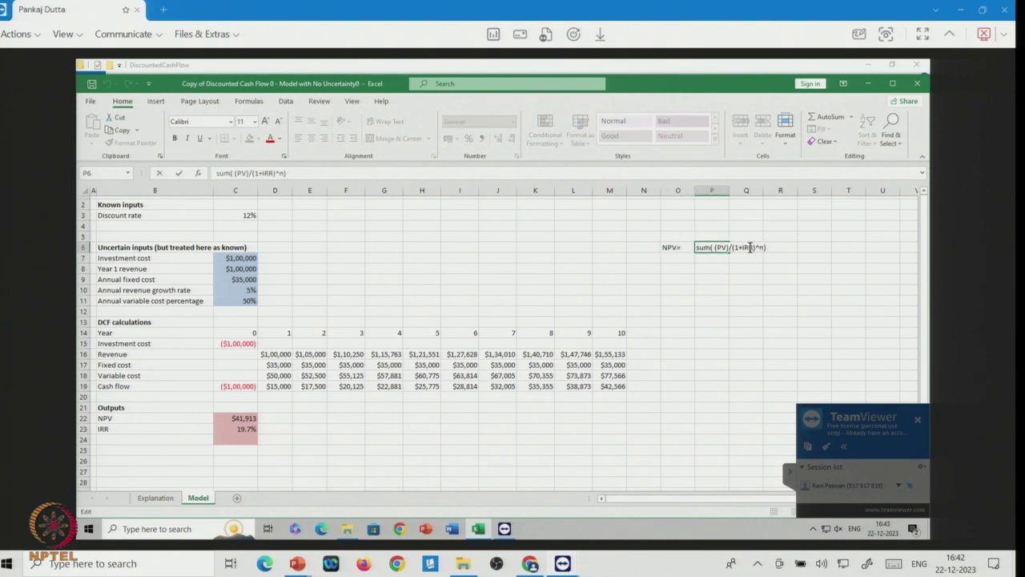
type("- cost")
key("Return")
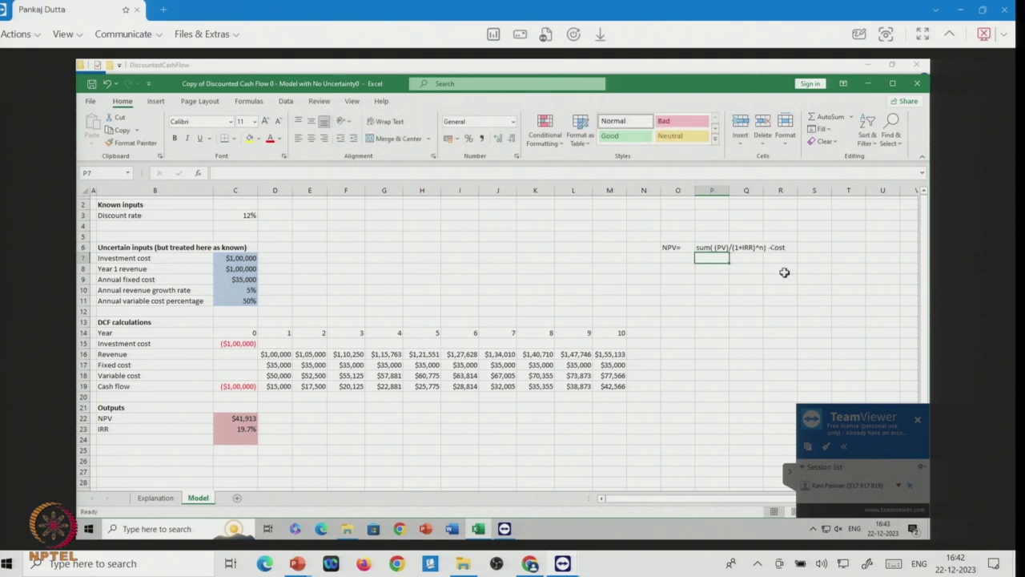
Set the font size of the NPV formula text in cells O6:R6 to 16.
left_click_drag(671, 247, 770, 247)
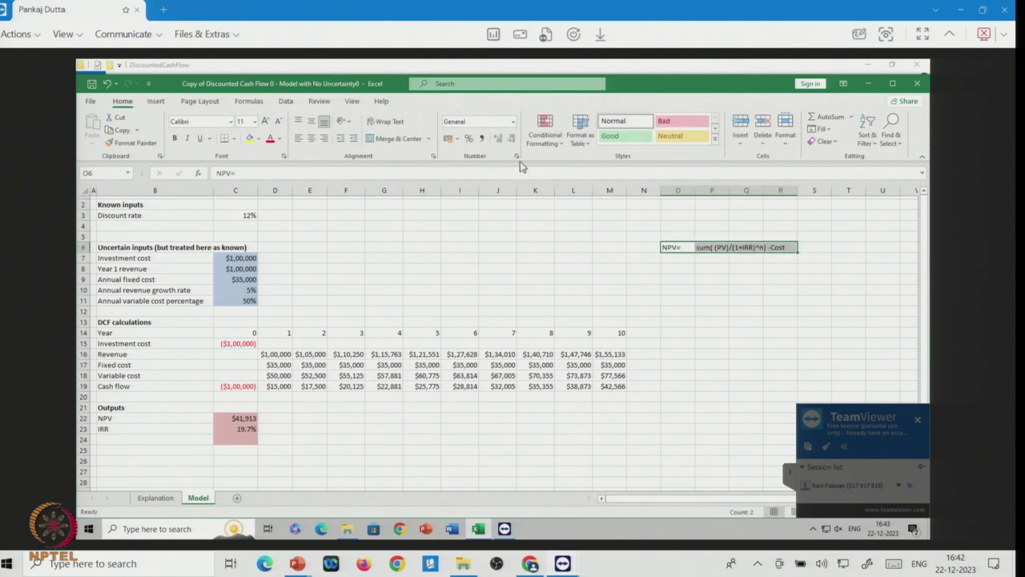
left_click(255, 123)
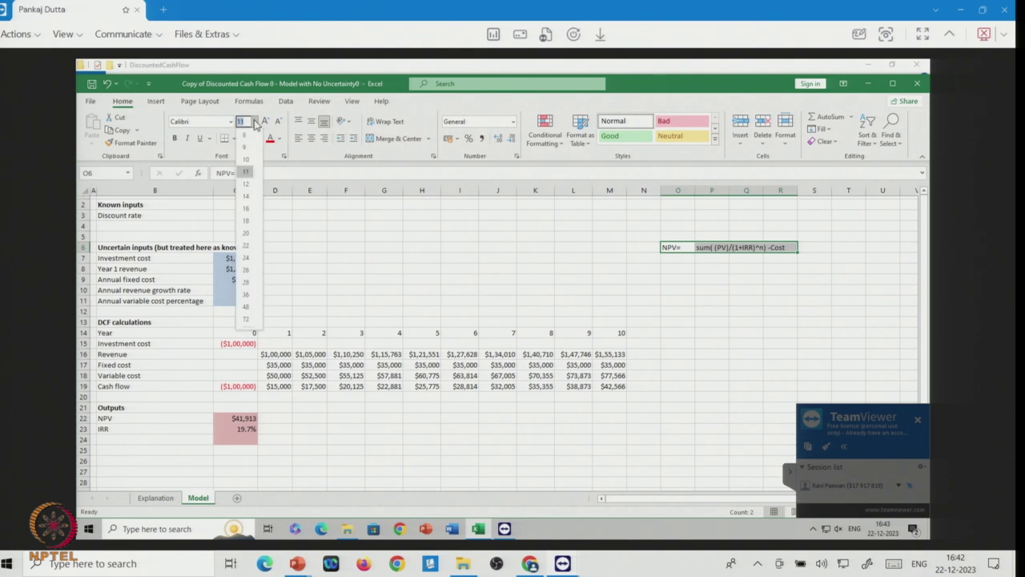
left_click(247, 209)
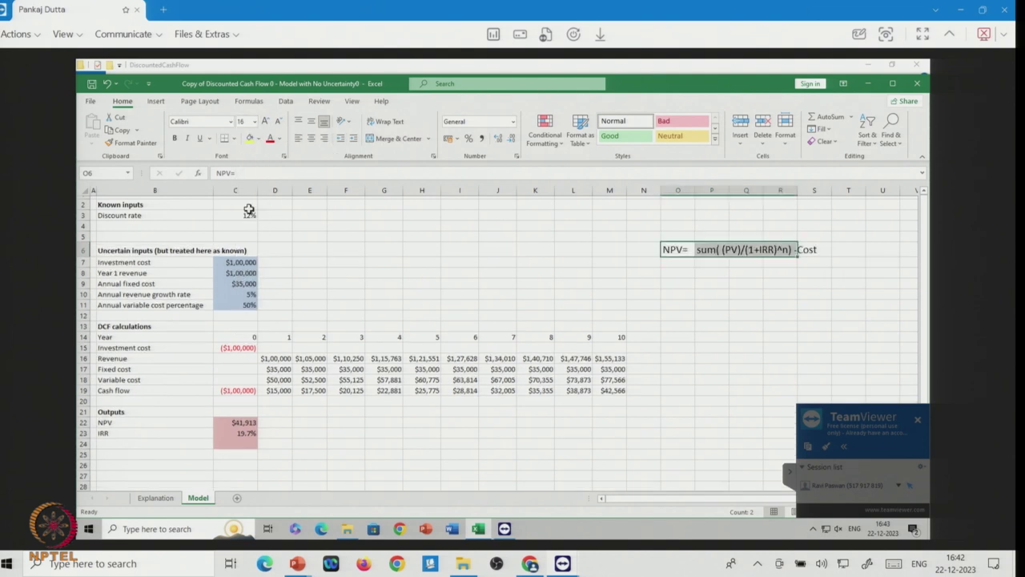
left_click(475, 236)
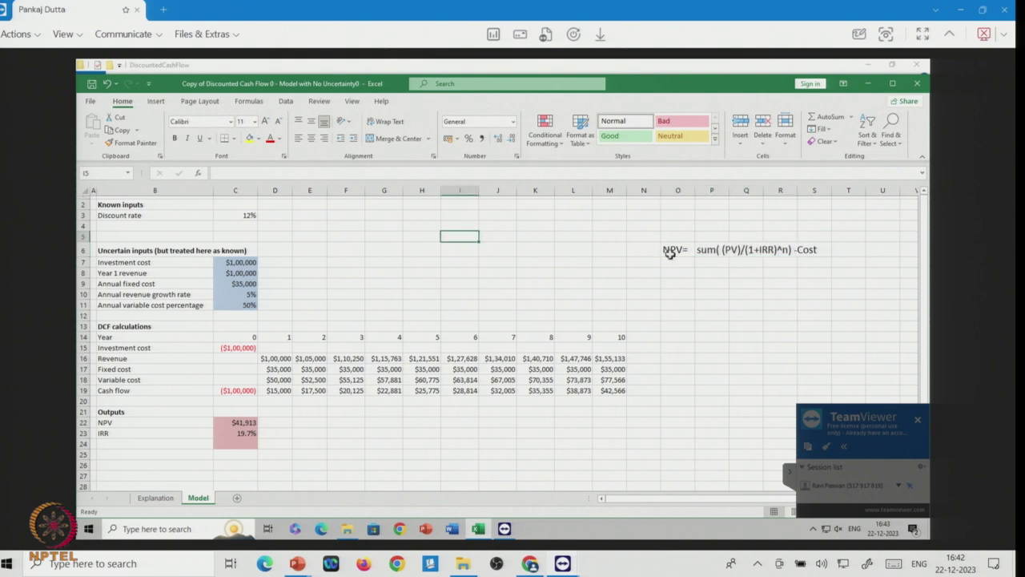
left_click(689, 292)
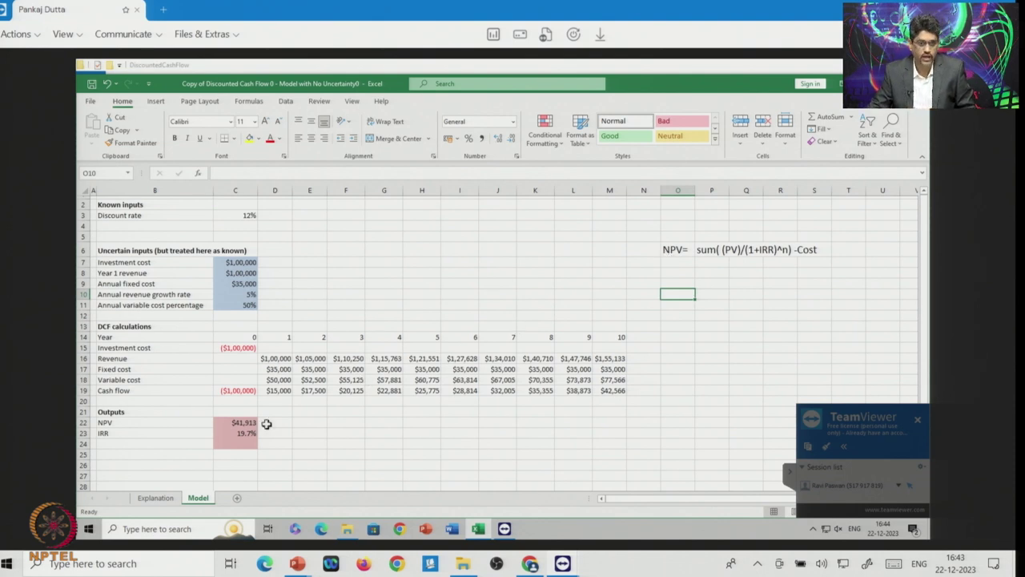
Examine the year 1 formulas for revenue, fixed cost, variable cost and cash flow in D16:D19.
double_click(276, 358)
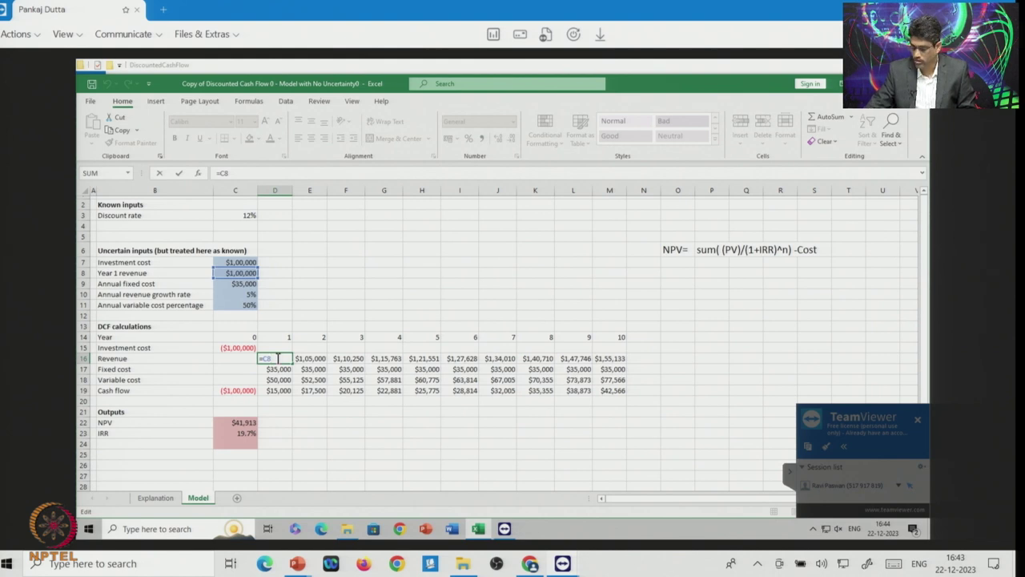
key("Return")
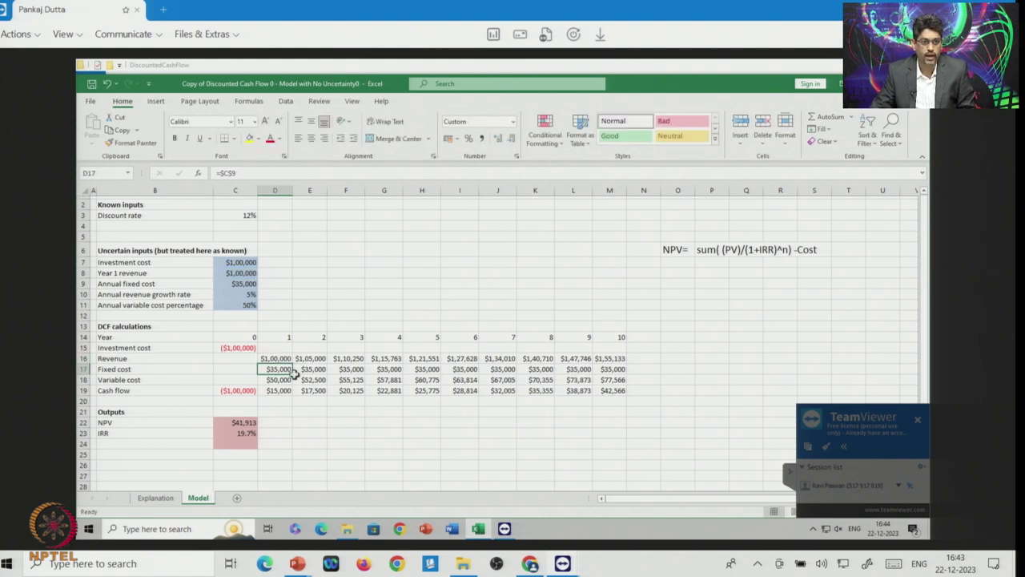
double_click(282, 370)
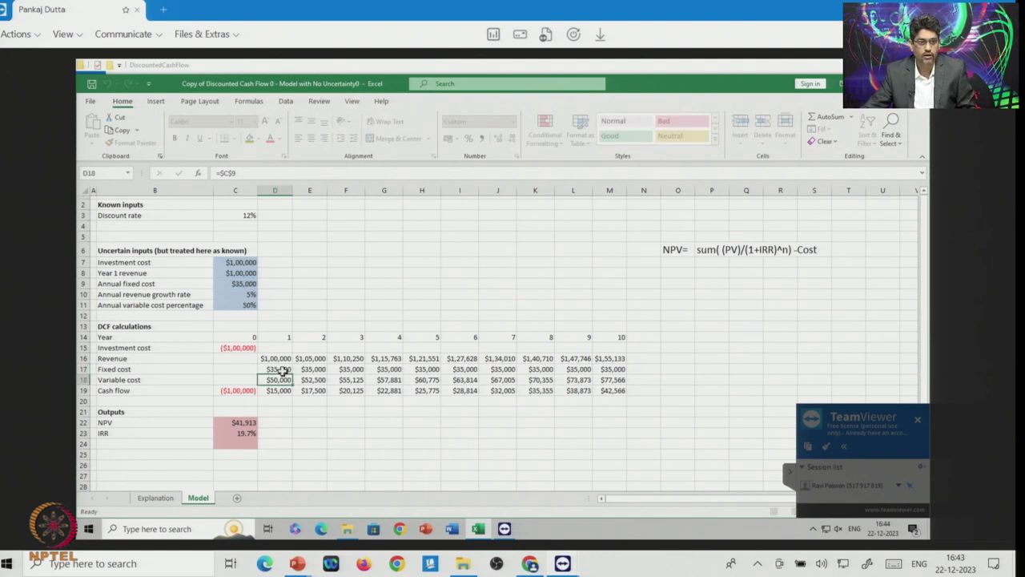
left_click(278, 380)
double_click(275, 380)
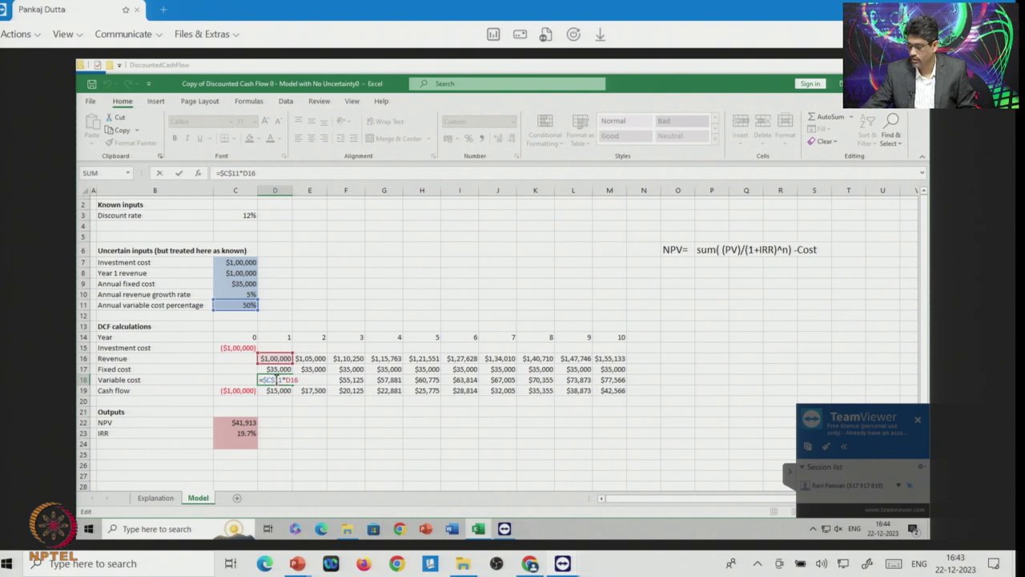
key("Return")
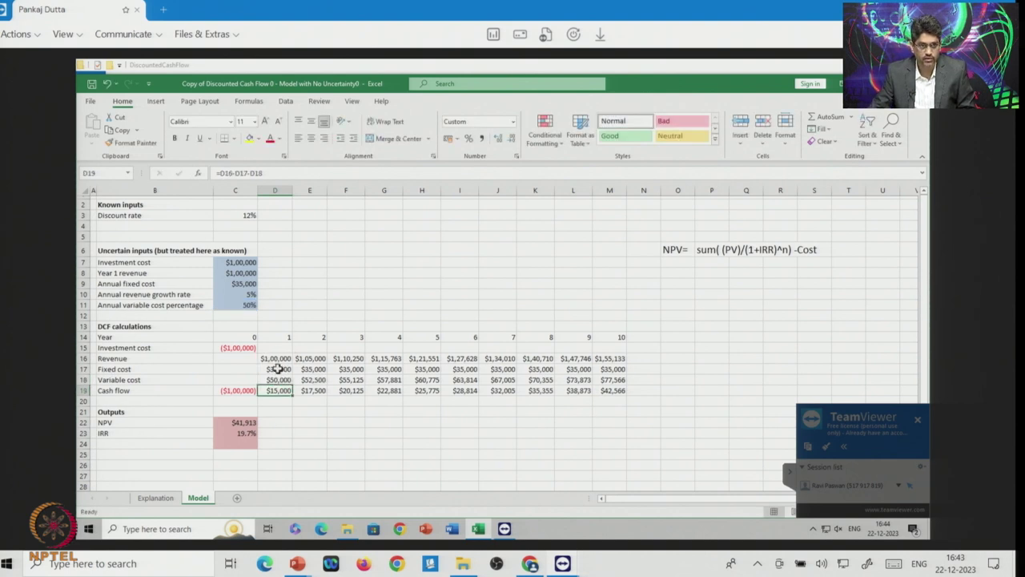
left_click(277, 369)
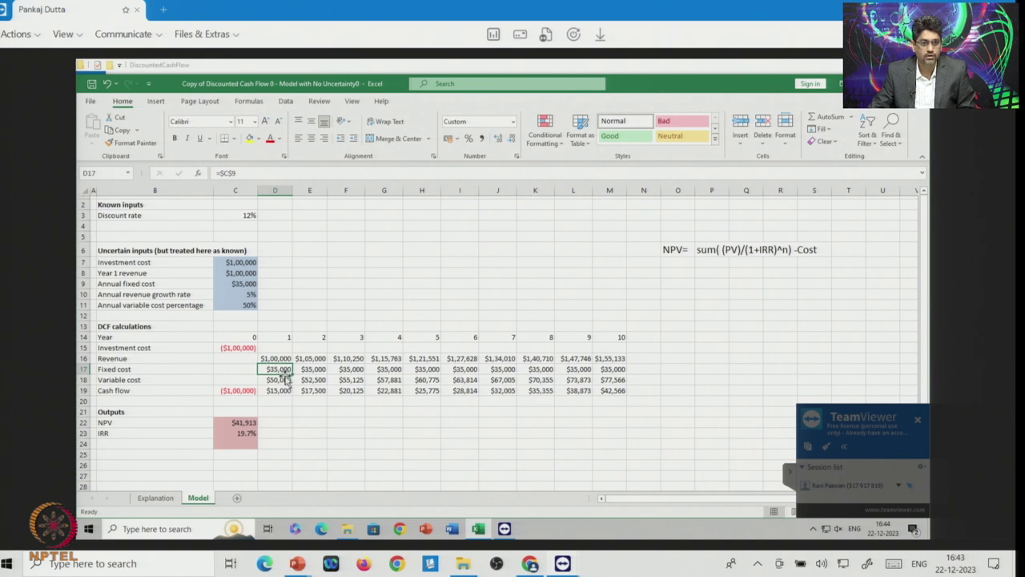
left_click(280, 382)
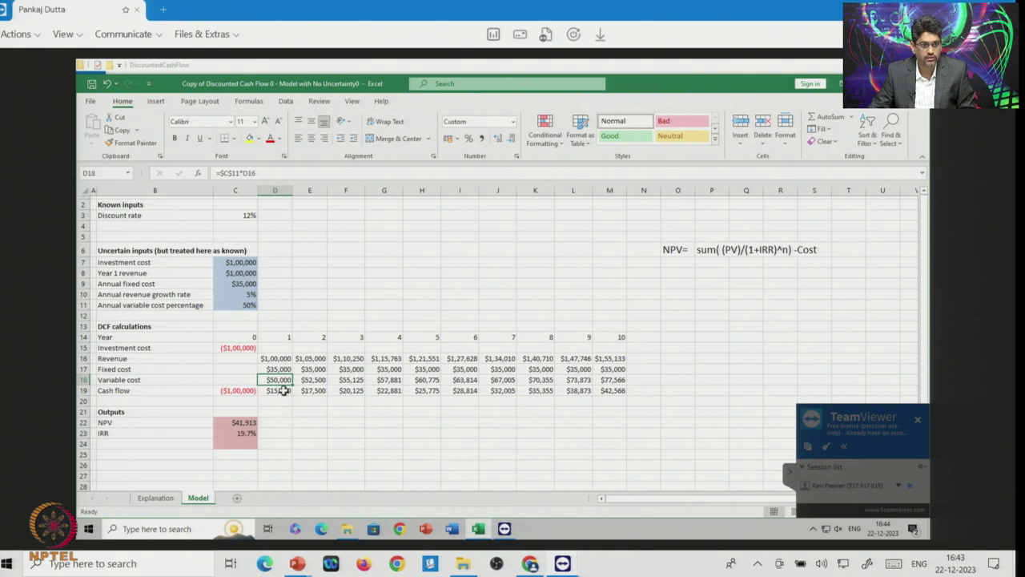
left_click(284, 390)
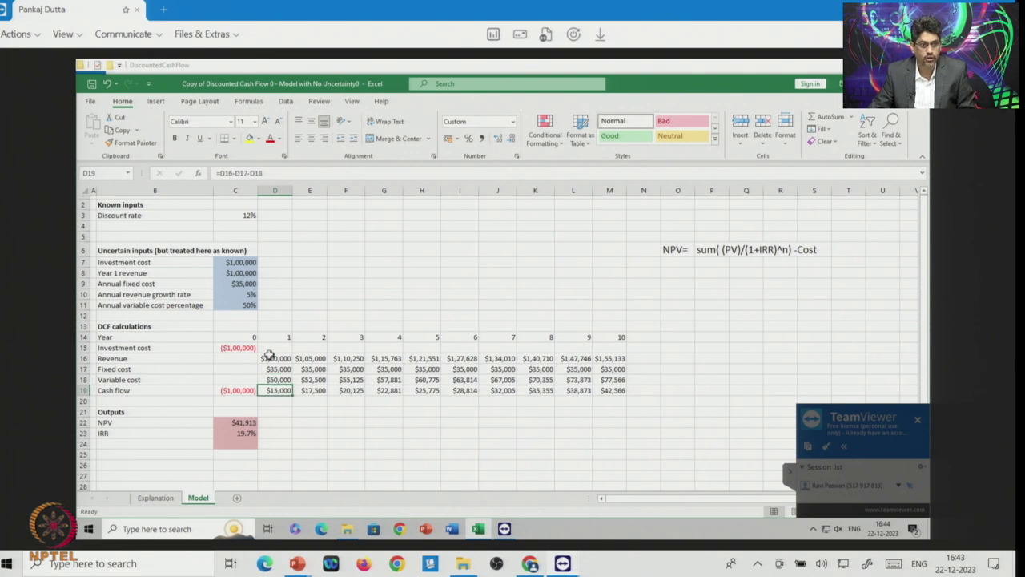
left_click(273, 357)
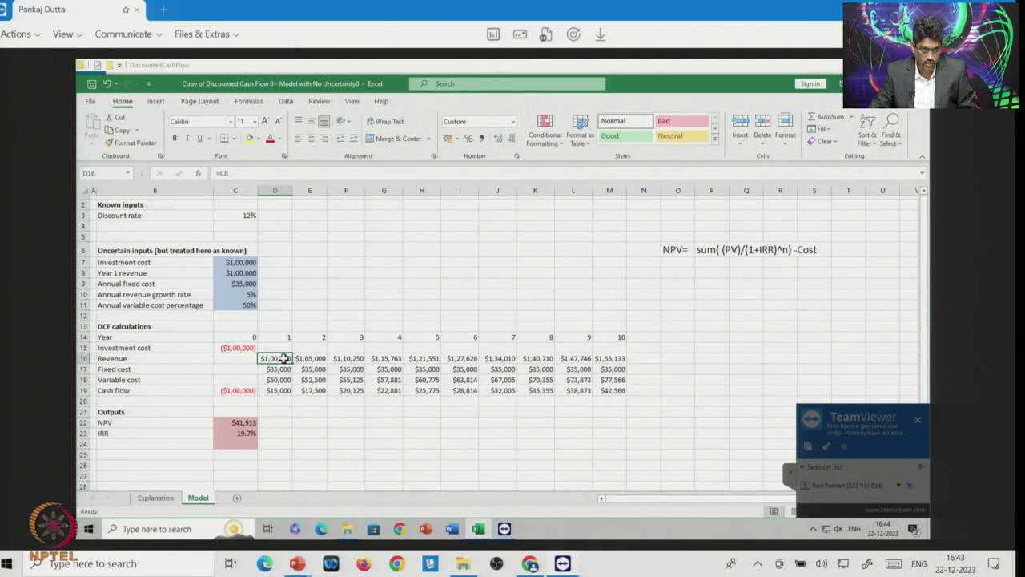
Inspect the year 0 investment cost formula in C15 and the year 1 revenue and cash flow formulas in D16 and D19.
left_click(229, 348)
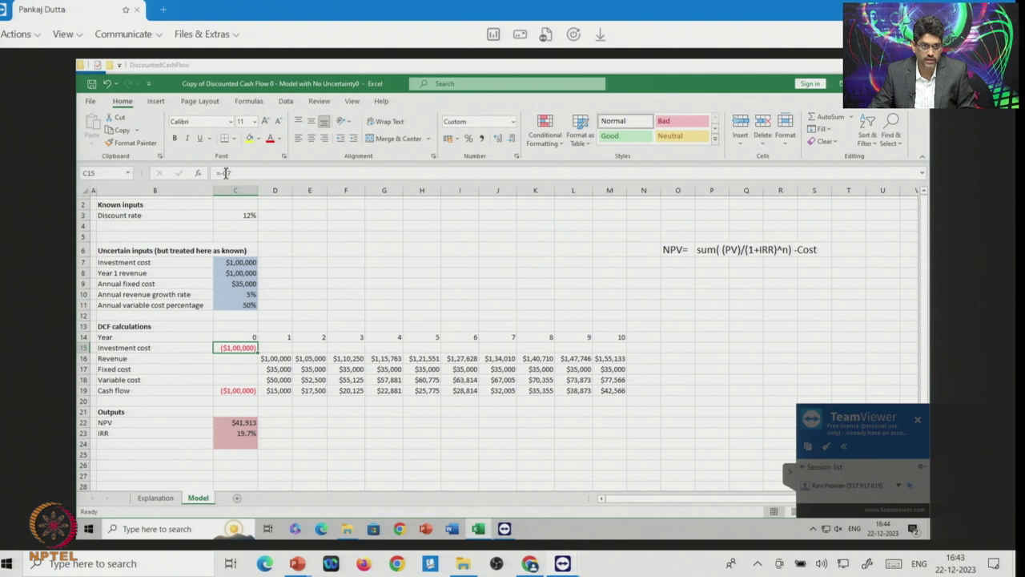
double_click(237, 347)
key("Return")
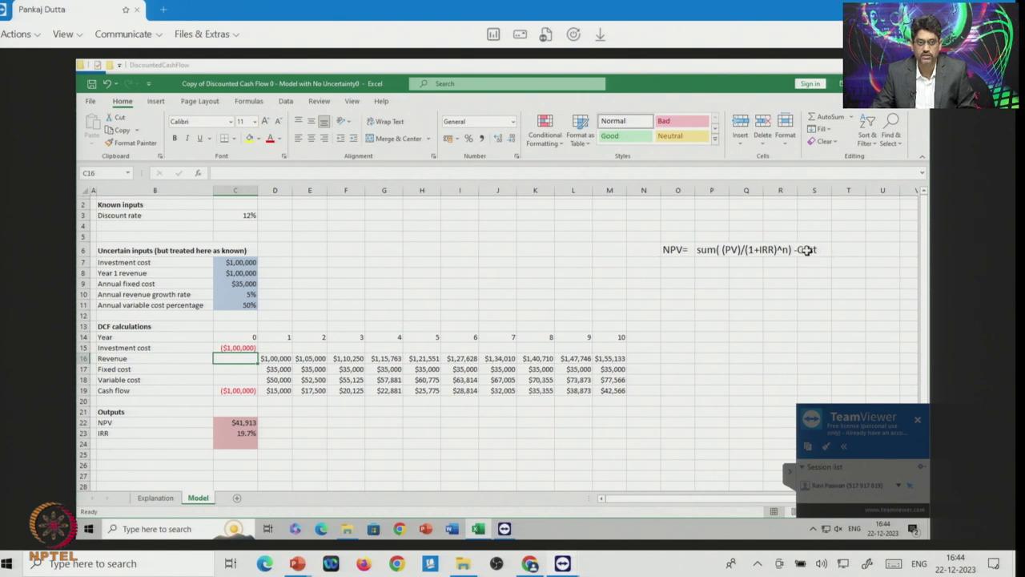
left_click(278, 356)
type("=C8")
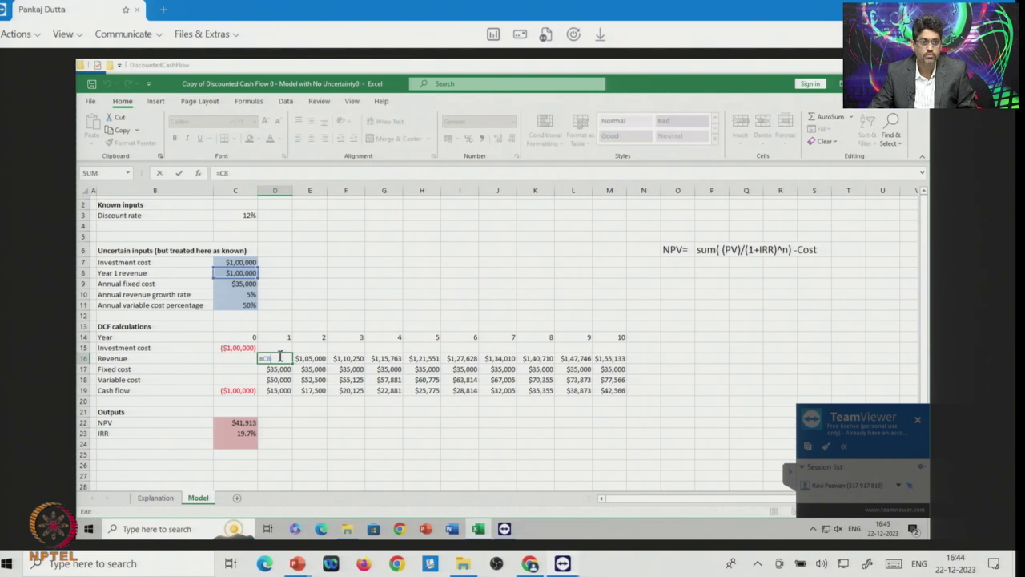
key("Return")
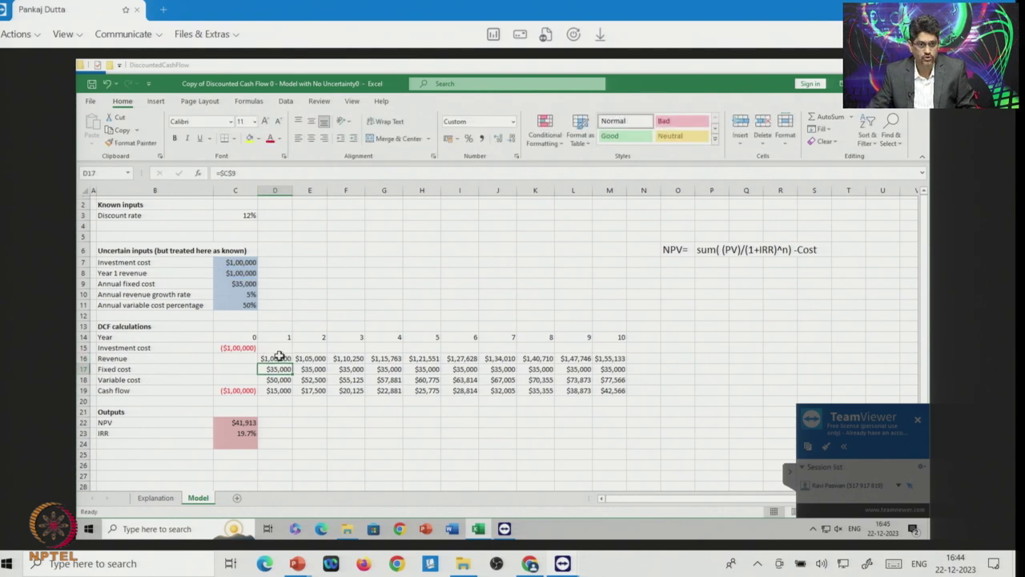
double_click(281, 390)
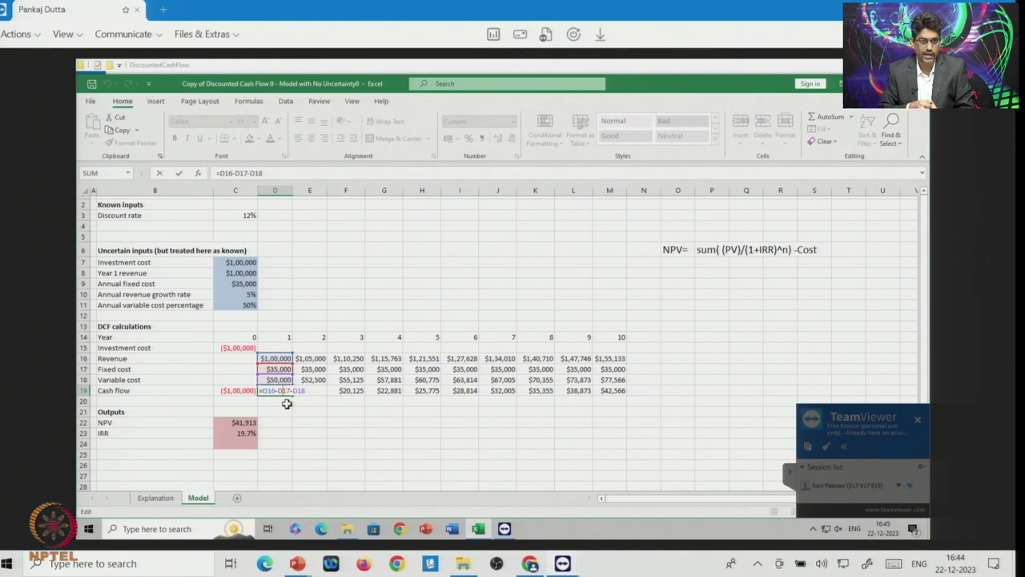
key("Return")
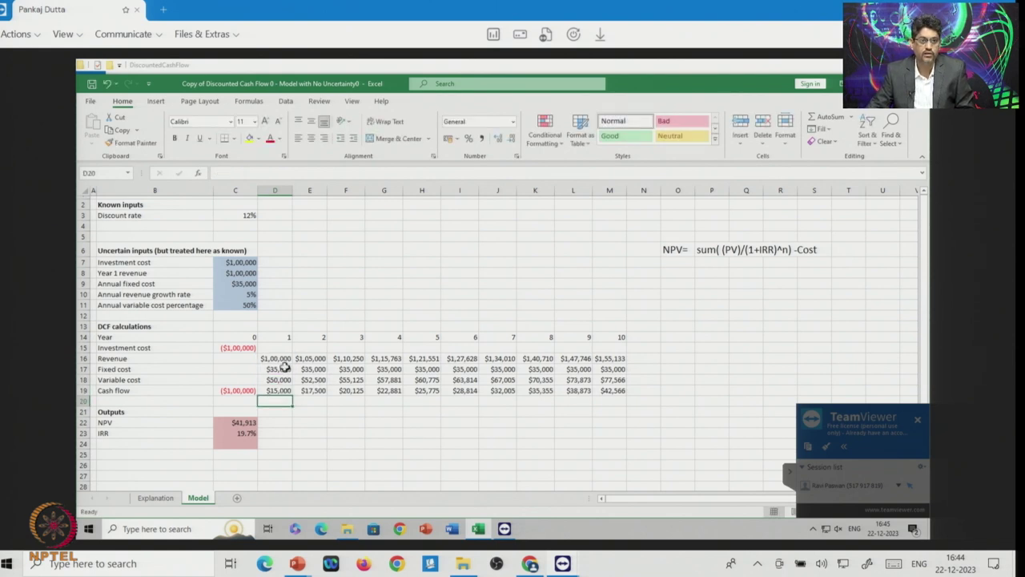
Check the annual revenue growth rate input in C10 and how the year 2 and year 3 revenue formulas use it.
double_click(250, 294)
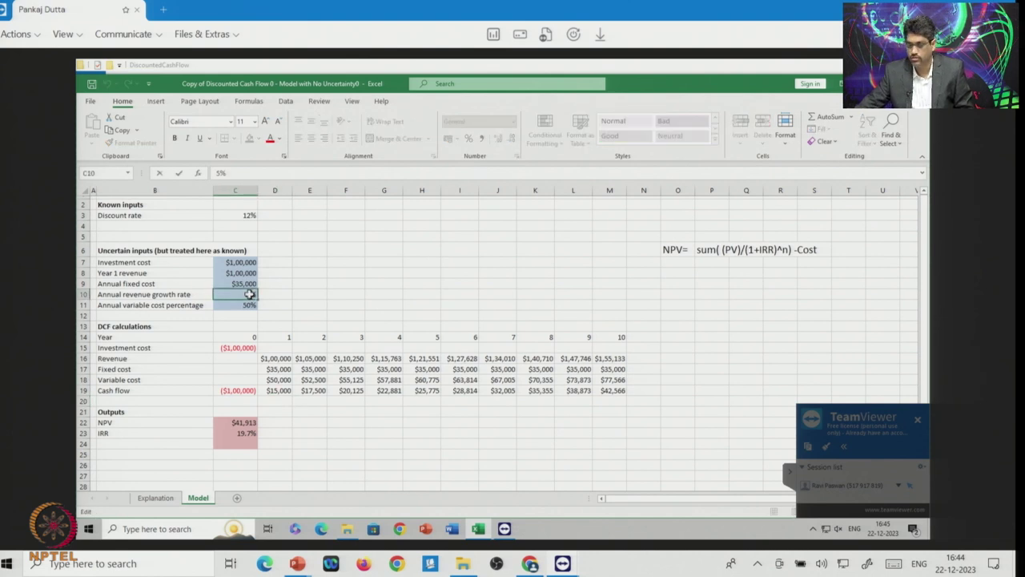
key("Return")
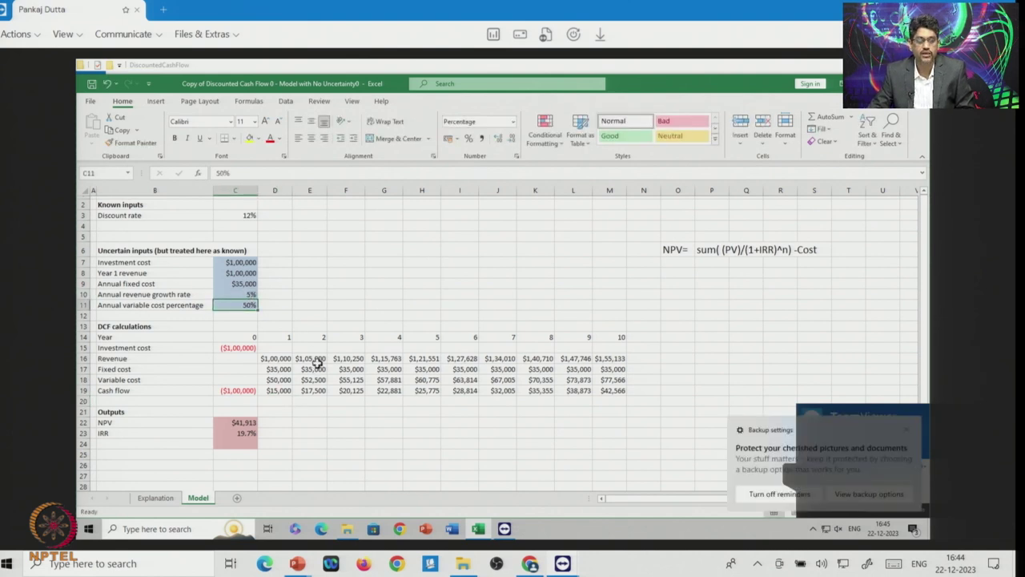
left_click(312, 390)
double_click(315, 359)
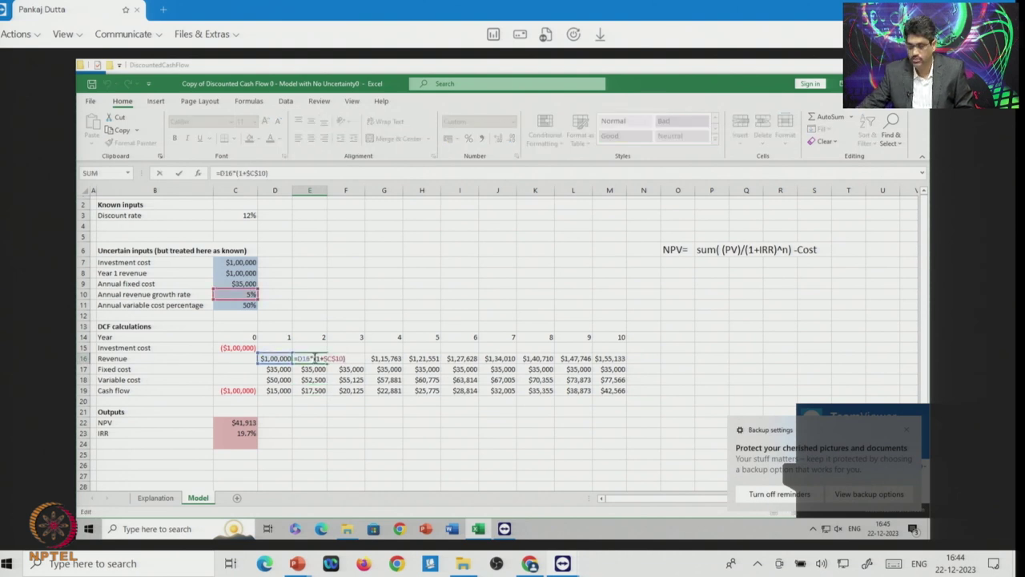
key("Escape")
double_click(355, 358)
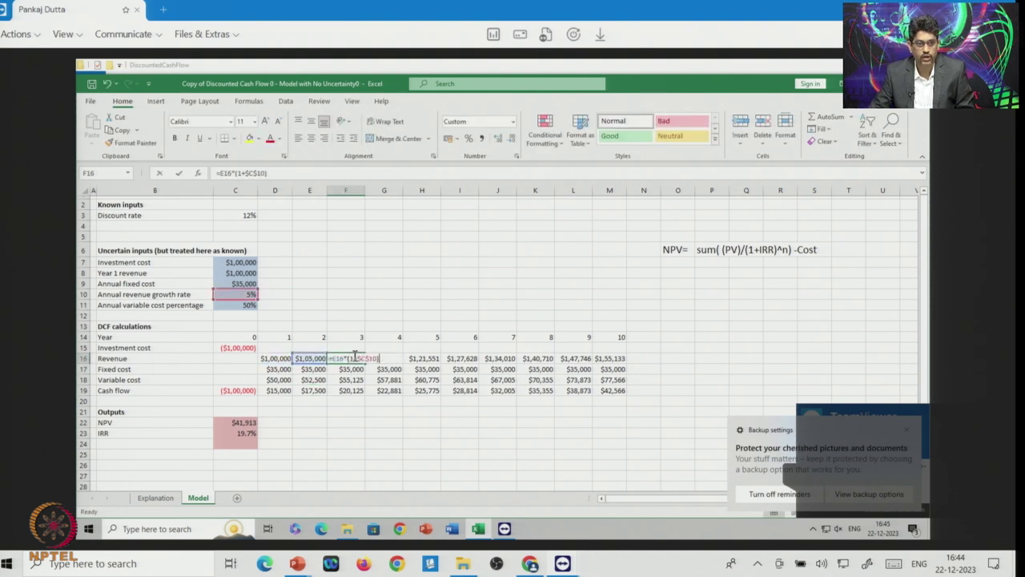
key("Return")
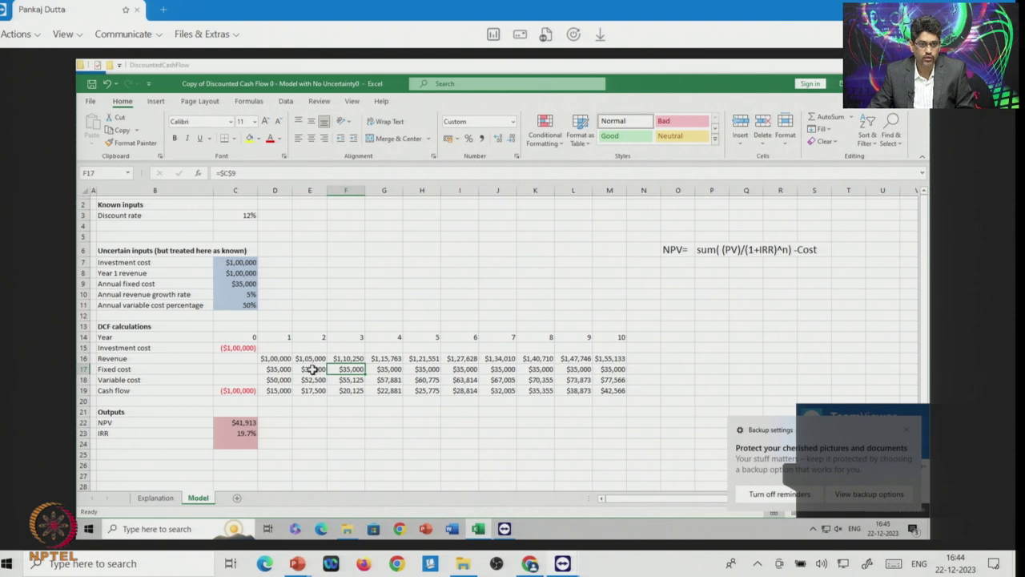
Examine the year 2 formulas for fixed cost, variable cost and cash flow in E17:E19 and the year 6 revenue formula in I16.
double_click(312, 369)
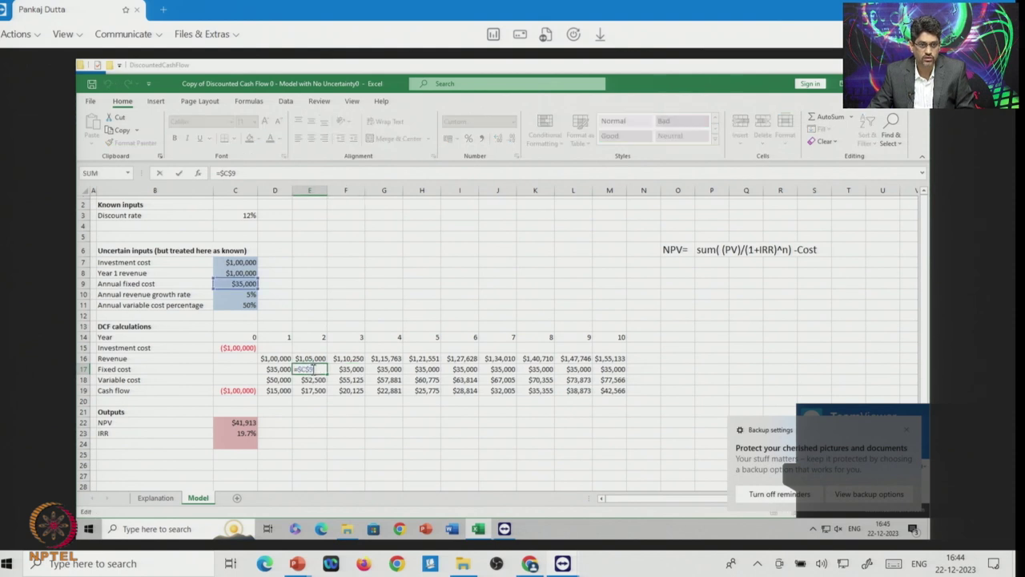
key("Return")
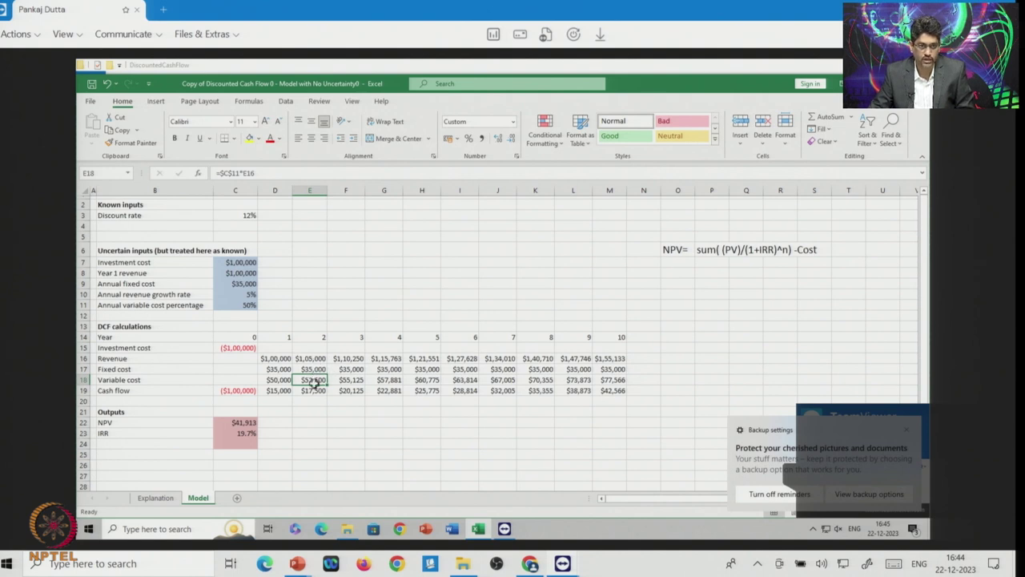
double_click(315, 382)
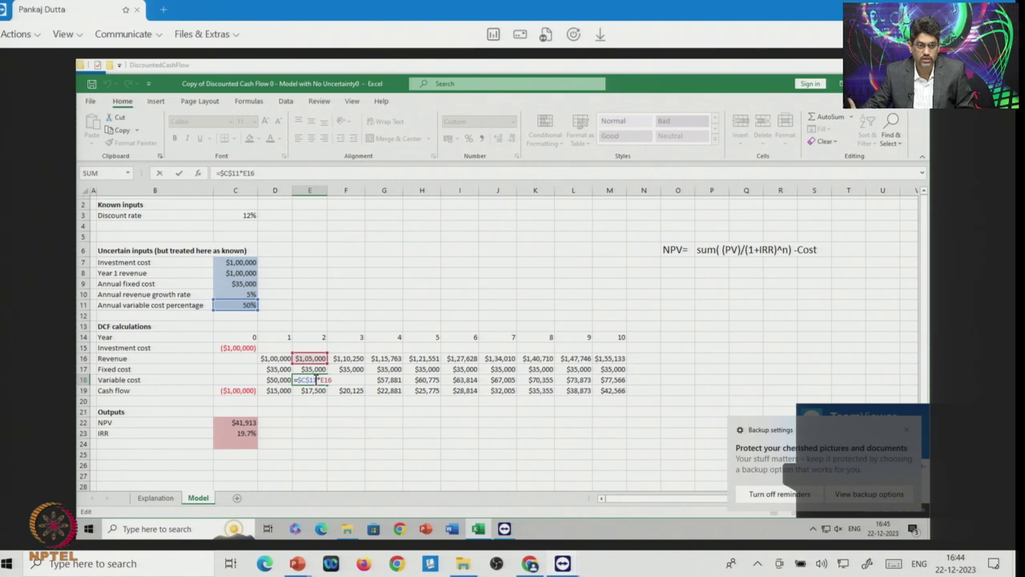
key("Return")
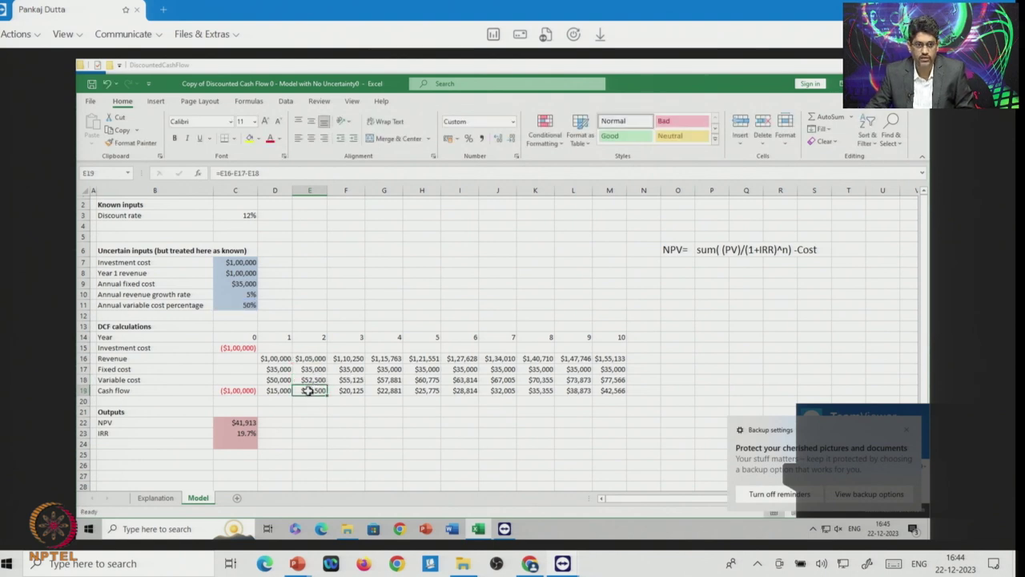
double_click(309, 390)
key("Return")
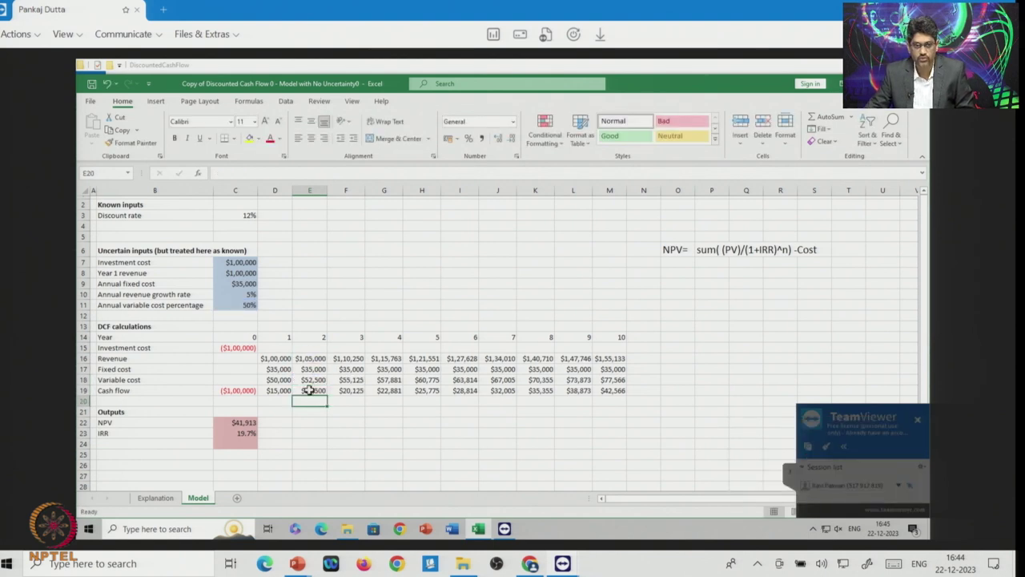
left_click(467, 360)
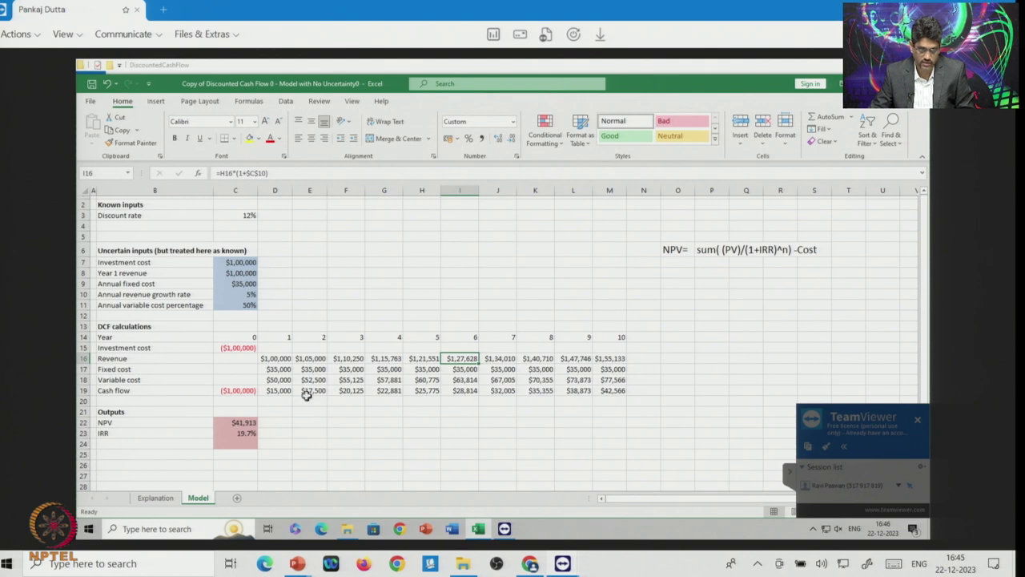
Compare the NPV formula in C22 with the NPV note beginning in O6, and check the IRR formula in C23.
double_click(242, 422)
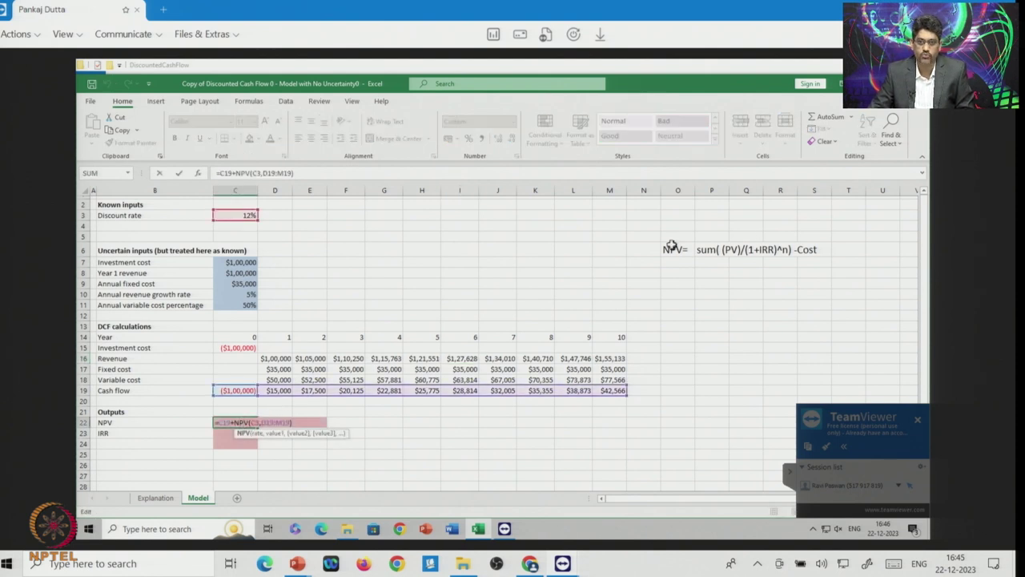
left_click_drag(676, 250, 808, 239)
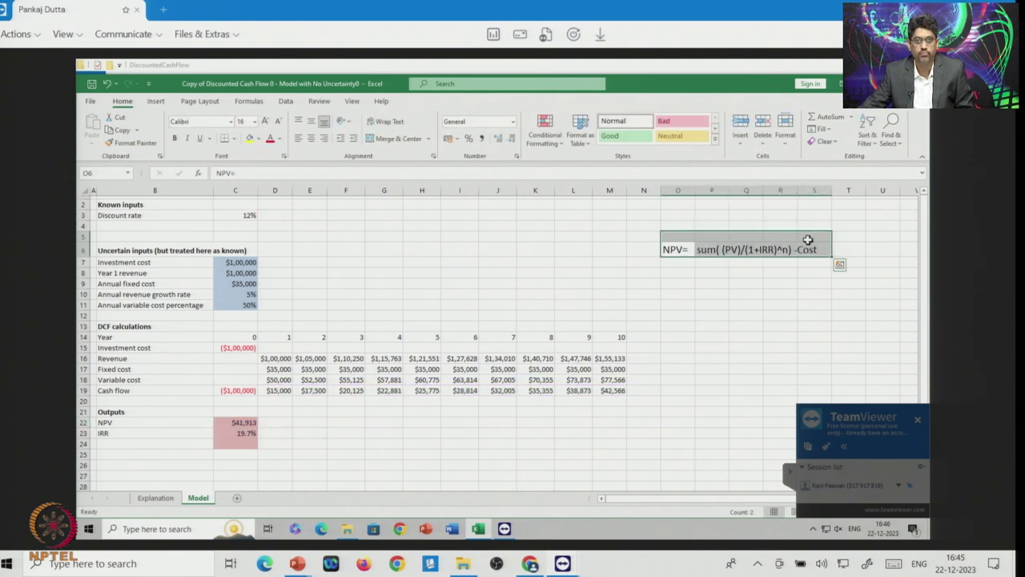
key("Return")
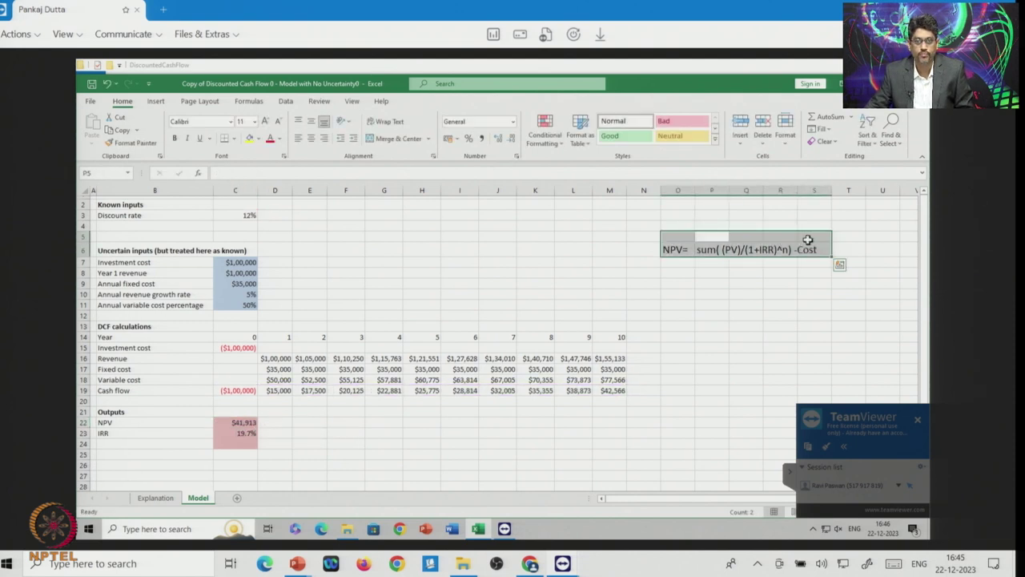
left_click(237, 422)
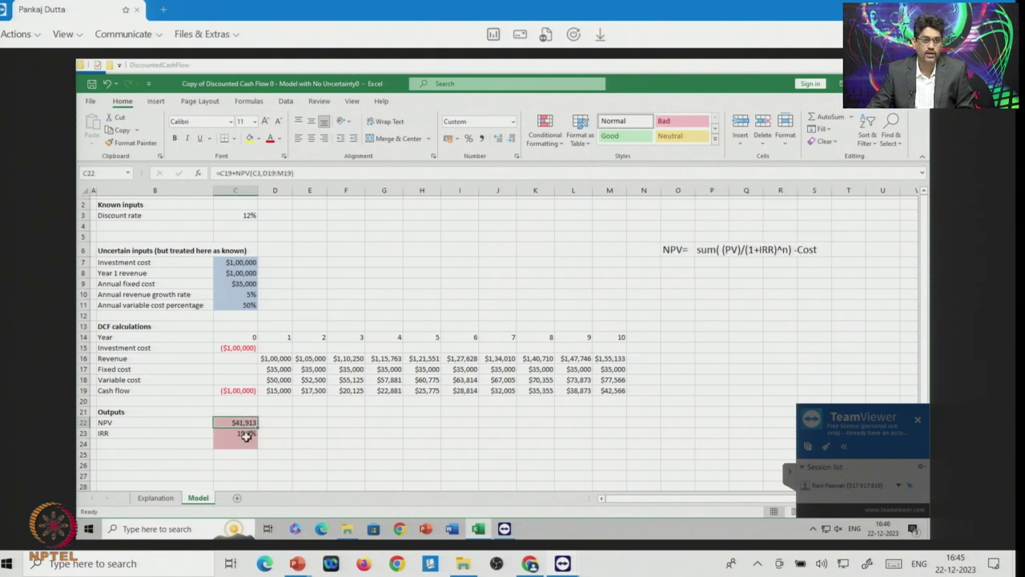
key("Down")
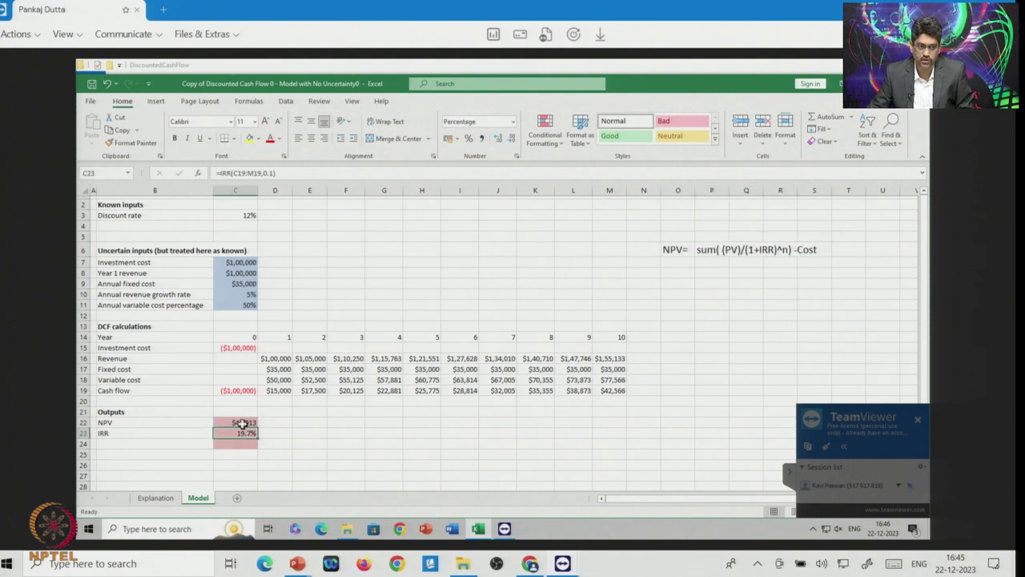
left_click(413, 415)
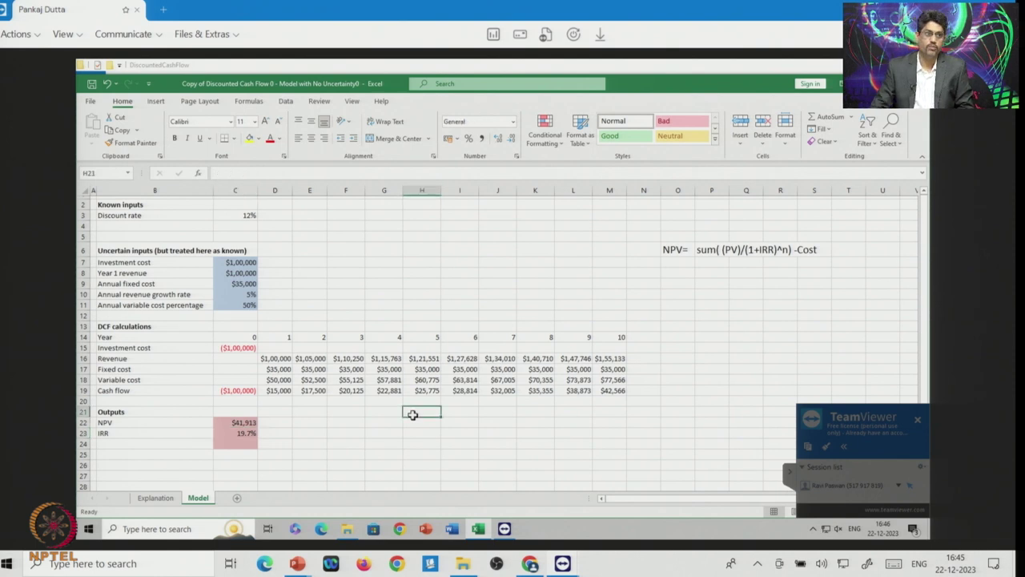
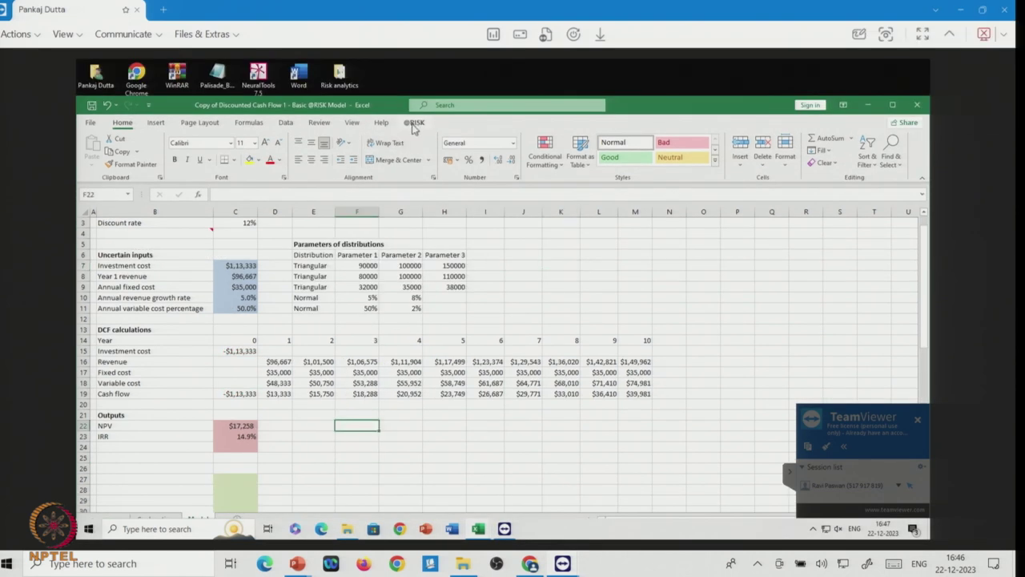
left_click(415, 123)
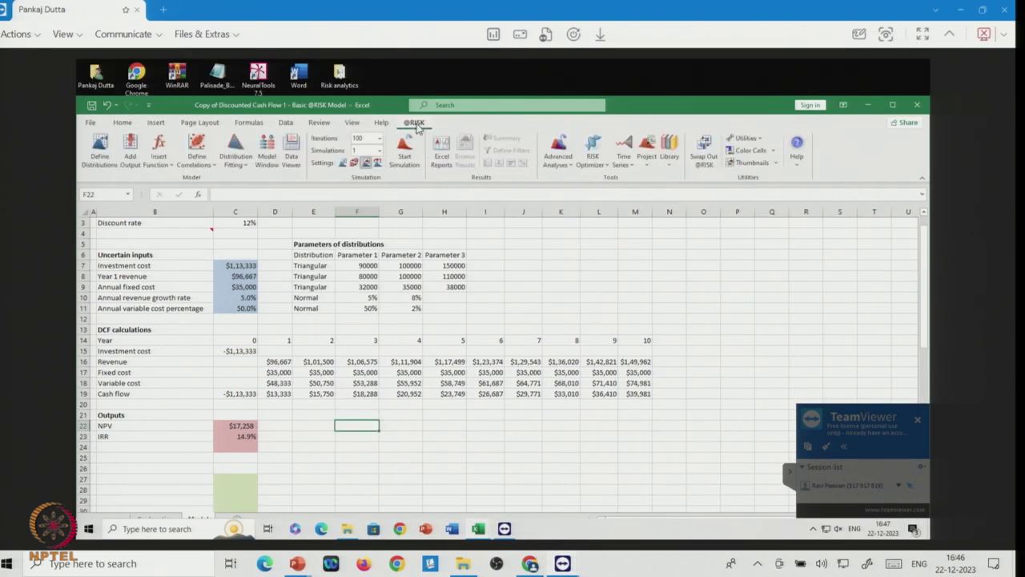
left_click(541, 276)
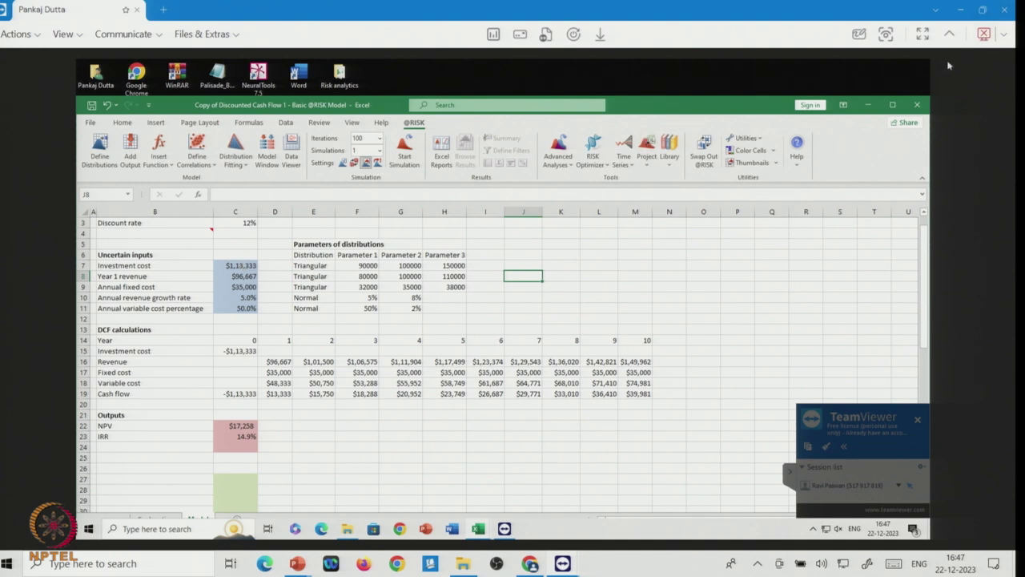
left_click(893, 105)
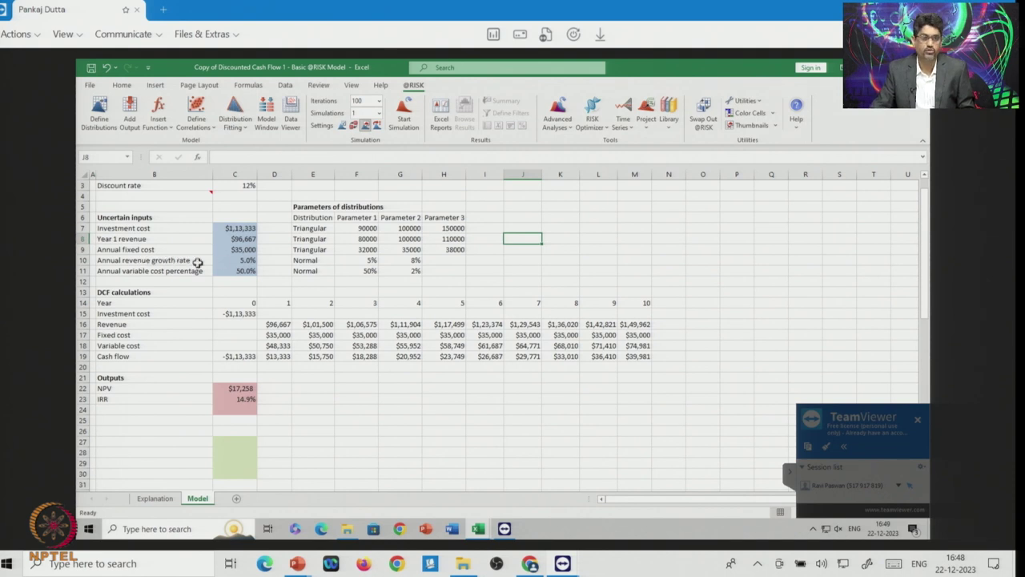
Inspect the annual revenue growth rate formula in C10, the year 8 revenue formula in K16 and the distribution parameters in E7:H11.
left_click(249, 261)
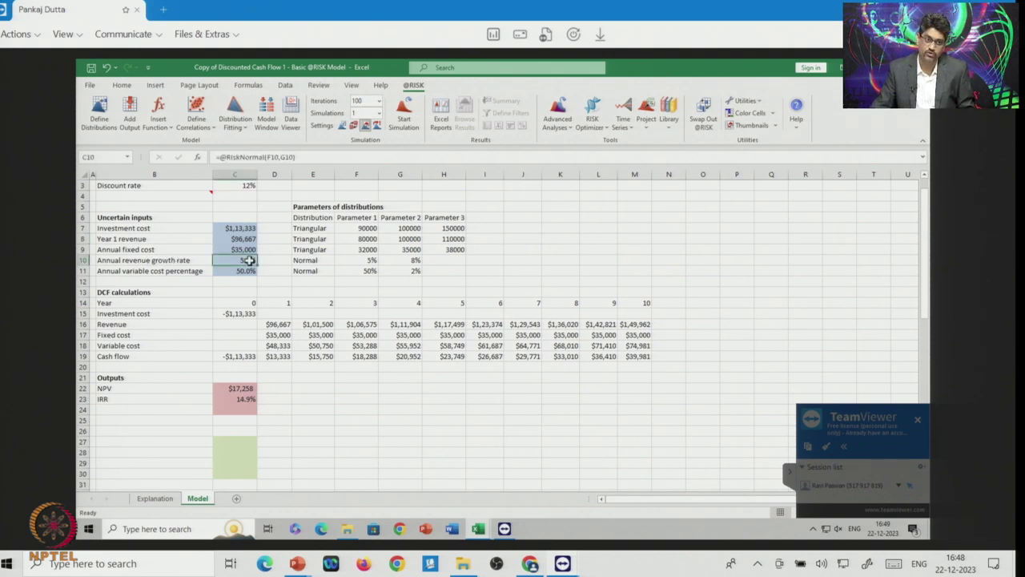
left_click(486, 323)
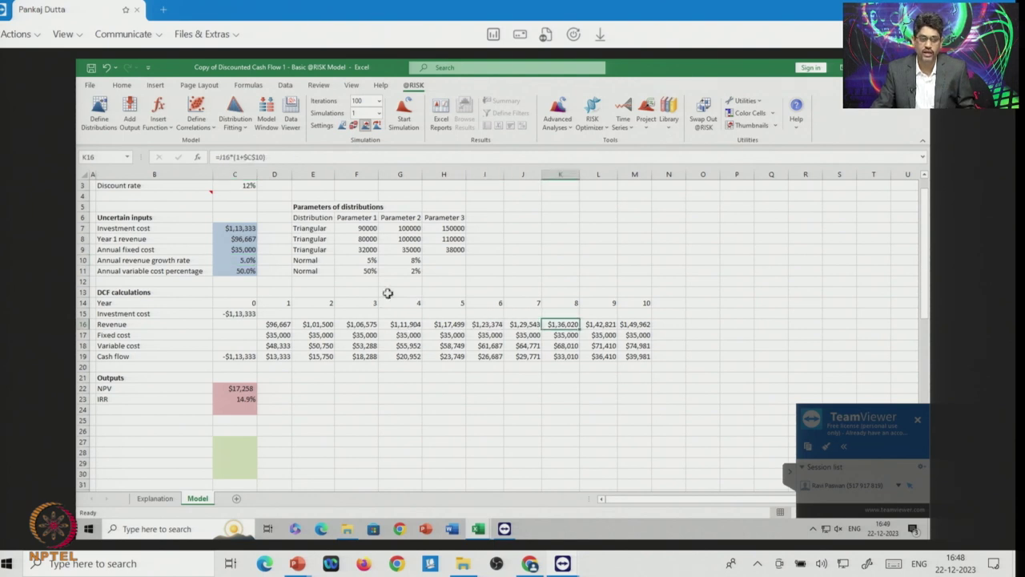
left_click(246, 260)
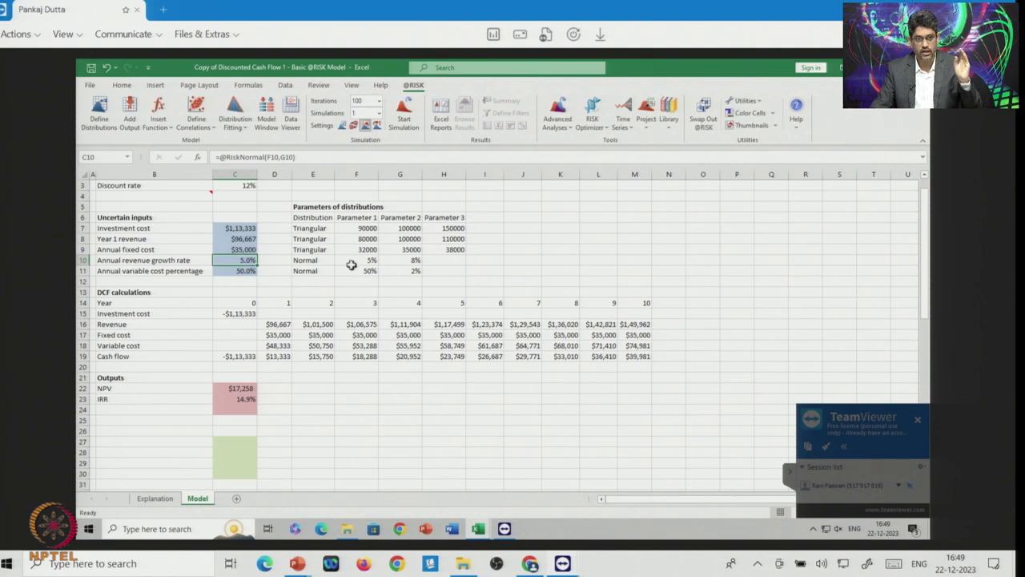
left_click(415, 261)
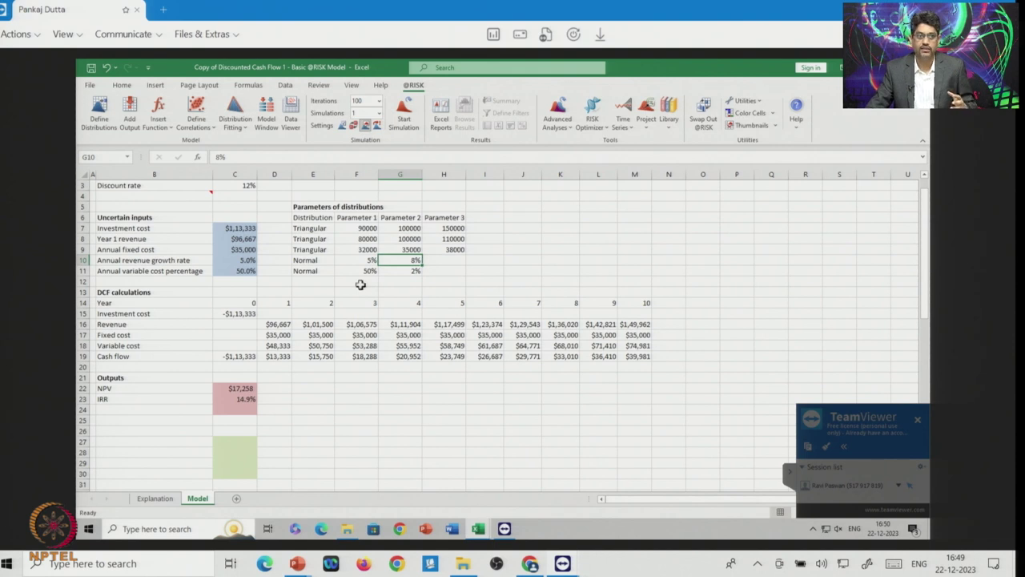
left_click_drag(311, 229, 459, 279)
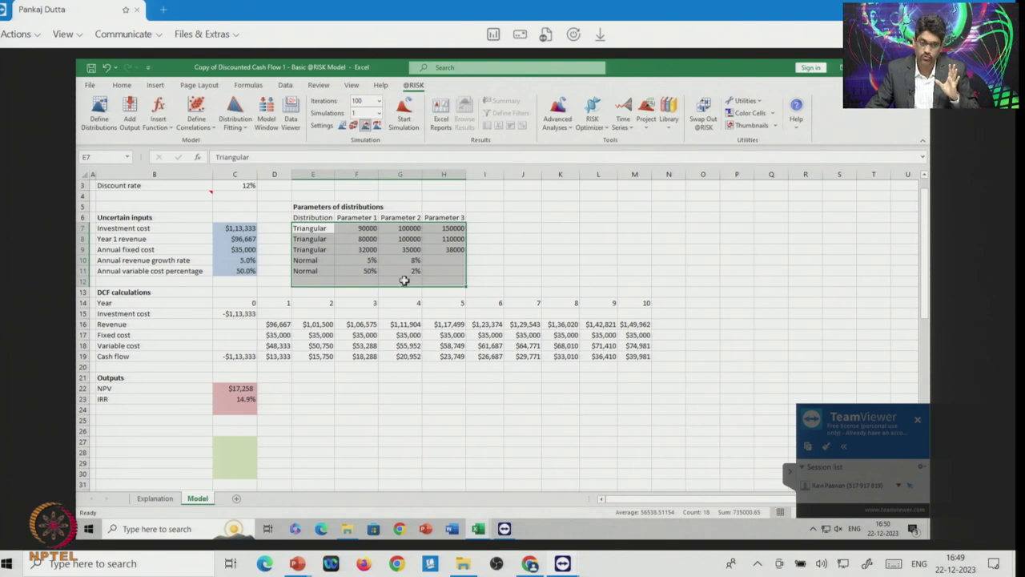
left_click(406, 410)
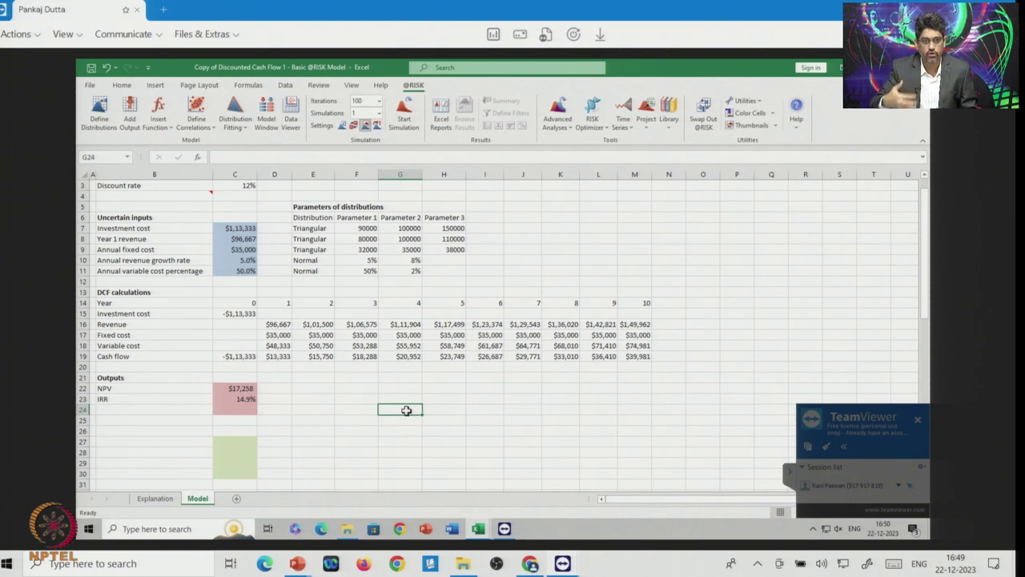
left_click(374, 410)
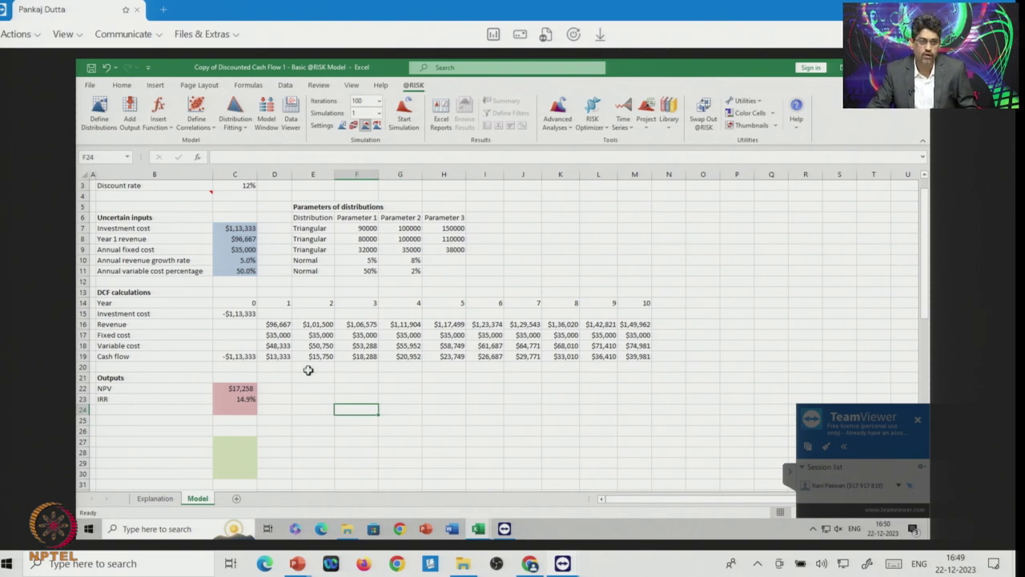
Examine how the year 3 revenue formula in F16 references the prior year's revenue and the growth rate in C10.
left_click(363, 323)
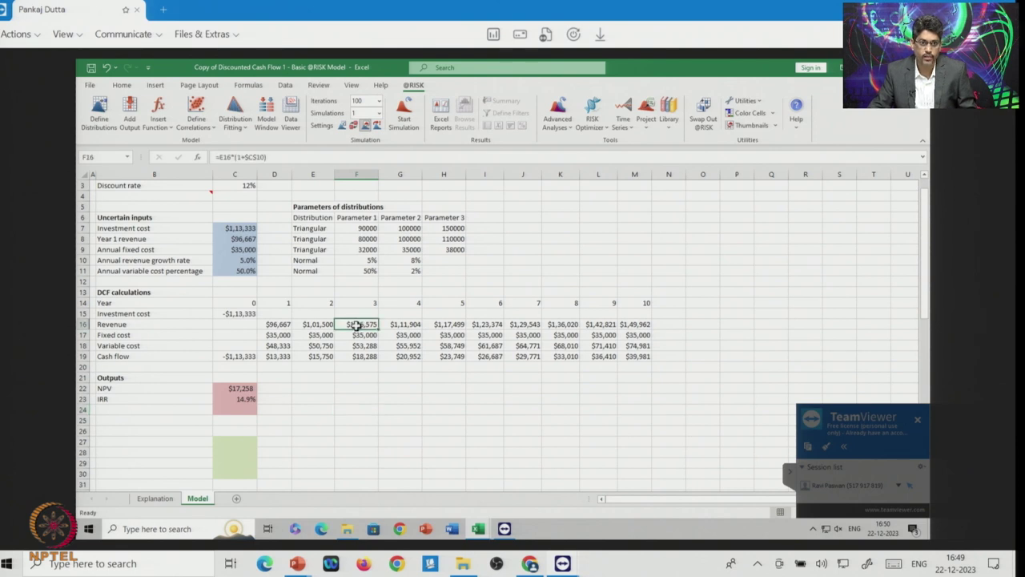
double_click(357, 325)
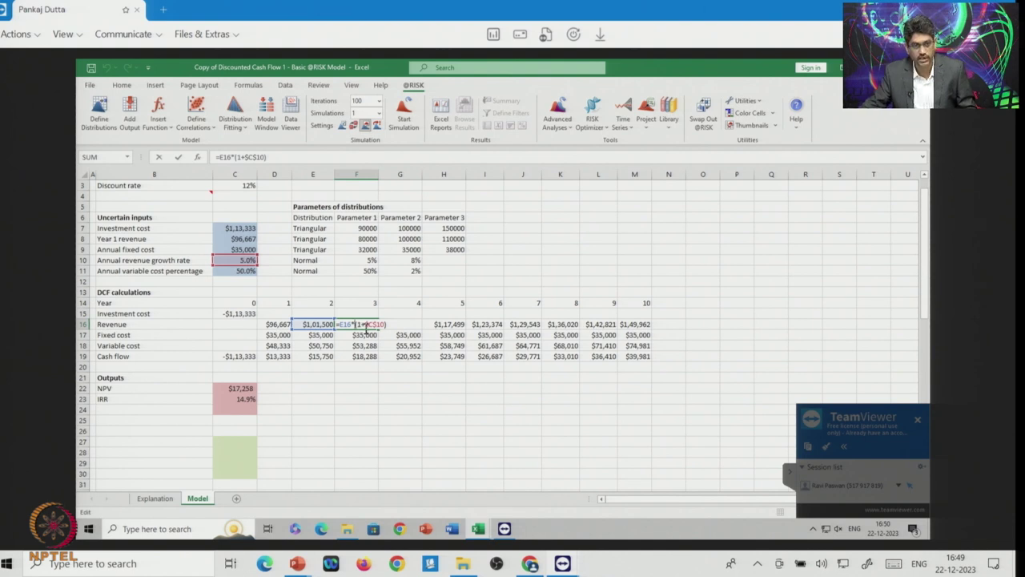
key("Return")
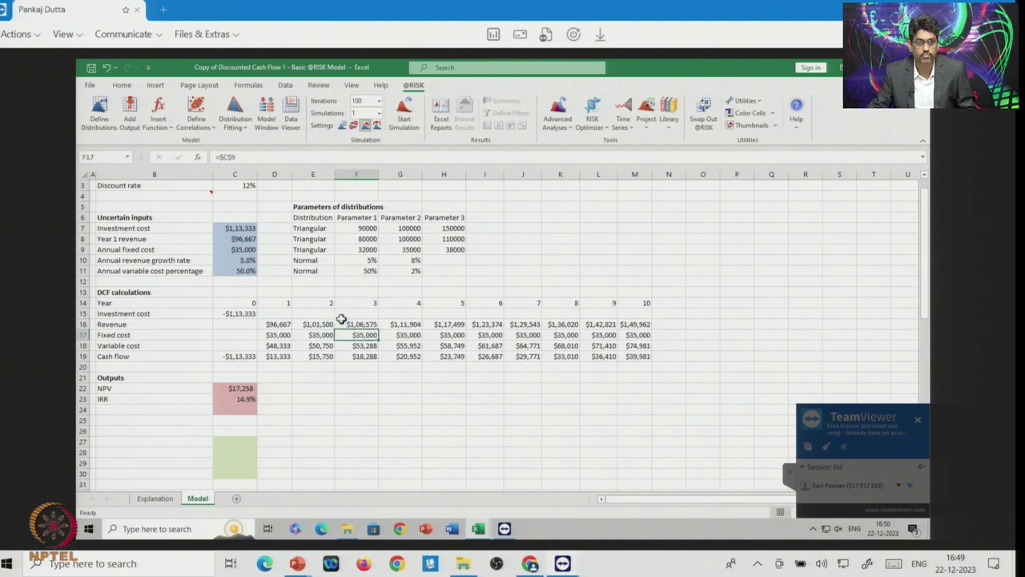
double_click(361, 324)
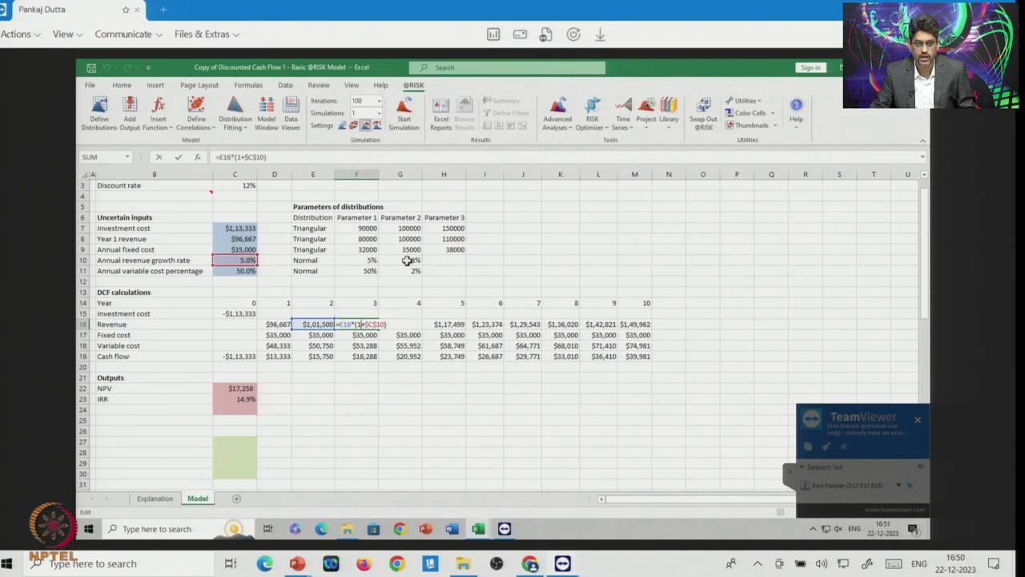
key("Return")
Highlight the annual revenue growth rate's distribution parameters in E10:G10 with yellow fill.
left_click(305, 260)
left_click_drag(305, 260, 407, 259)
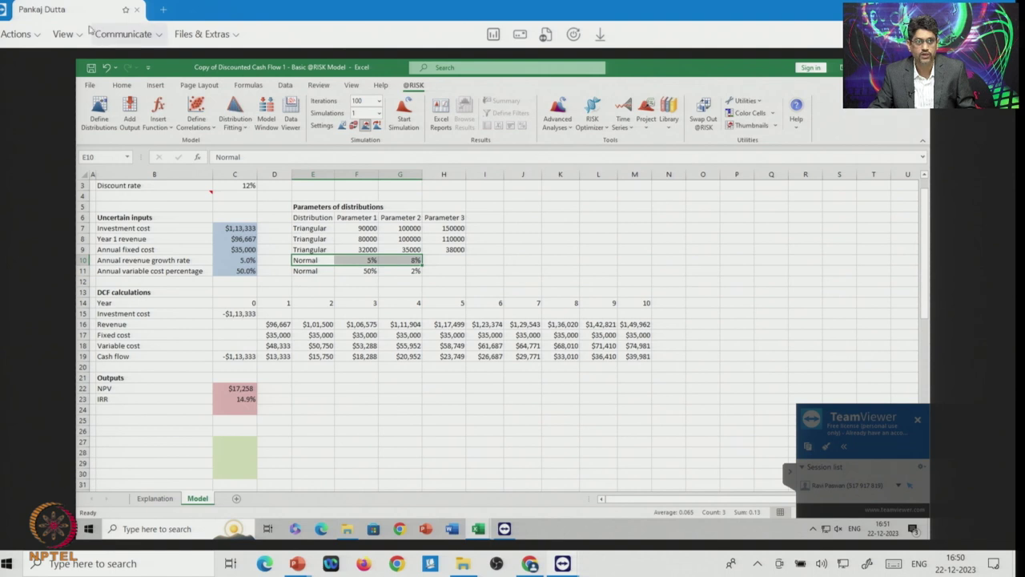
left_click(122, 85)
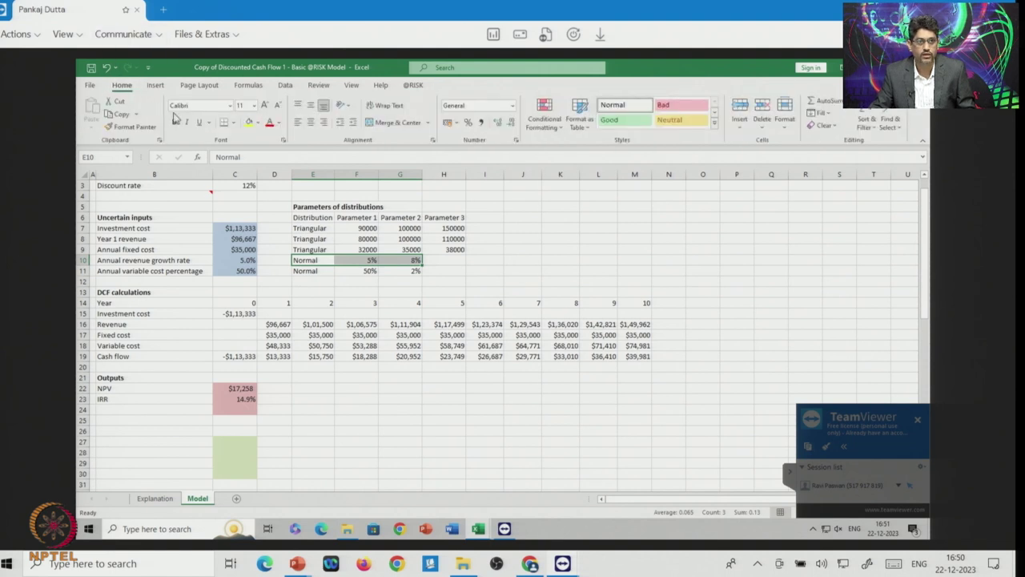
left_click(248, 124)
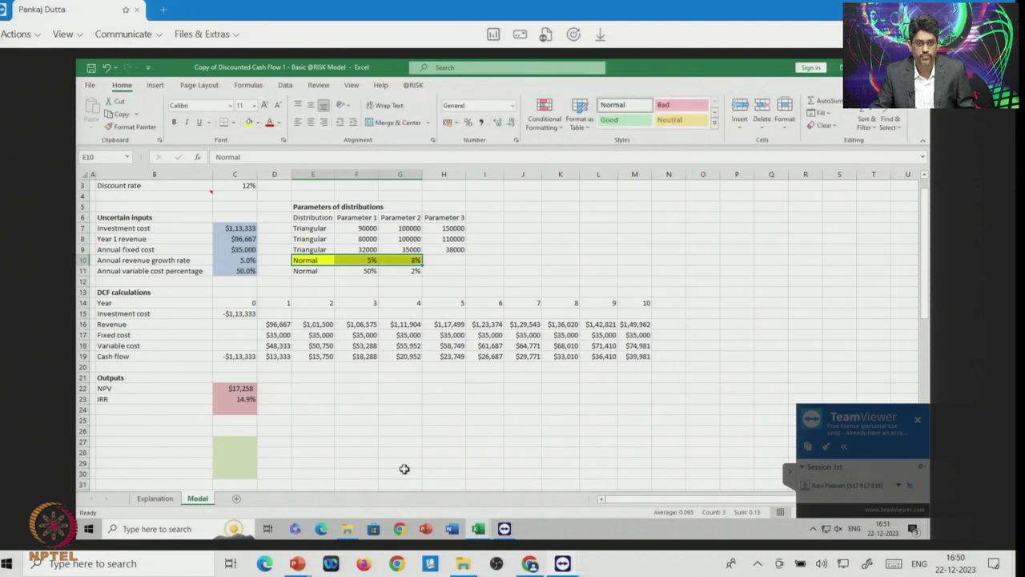
left_click(404, 476)
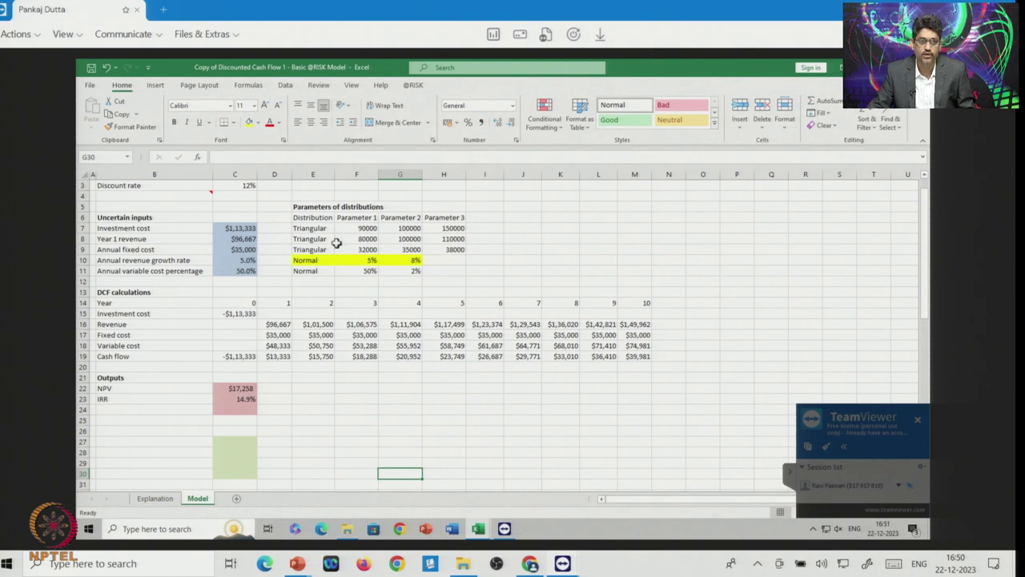
Enter =C19+NPV(C3,D19:M19) in E22, based on the NPV output formula in C22, and open it to trace its references.
left_click_drag(352, 228, 453, 271)
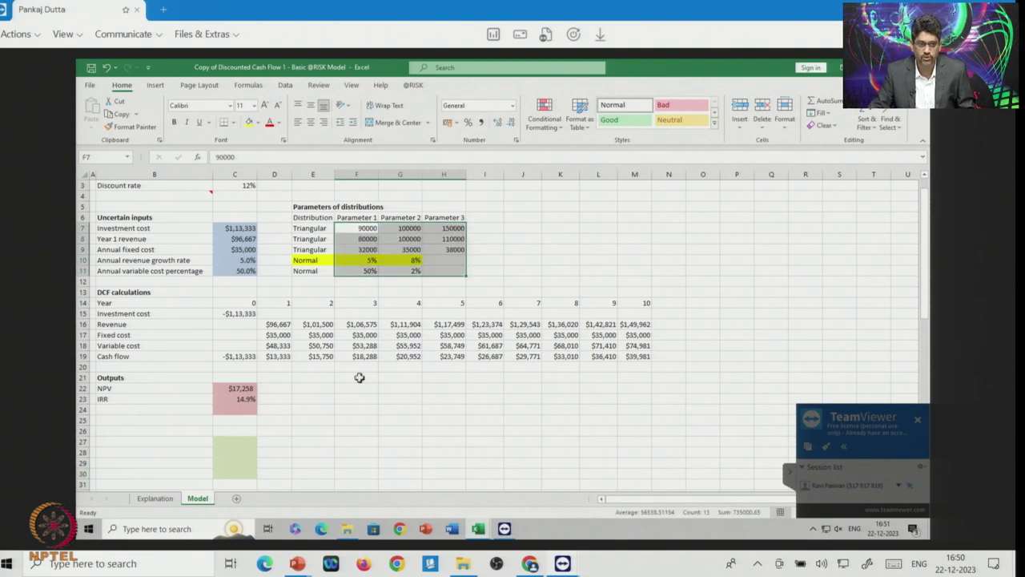
left_click(239, 388)
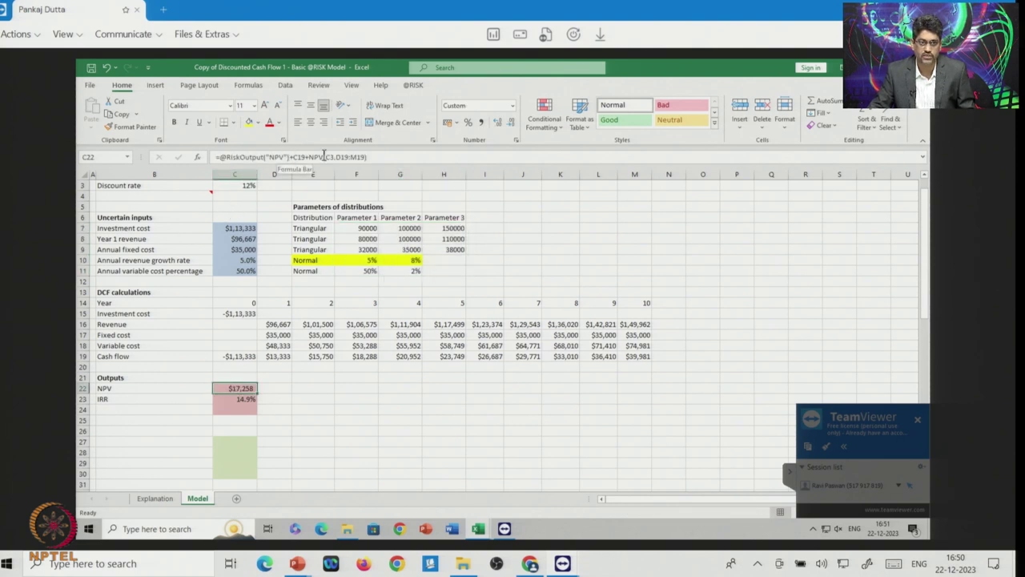
left_click(319, 388)
type("=C19+NPV(C3,D19:M19)")
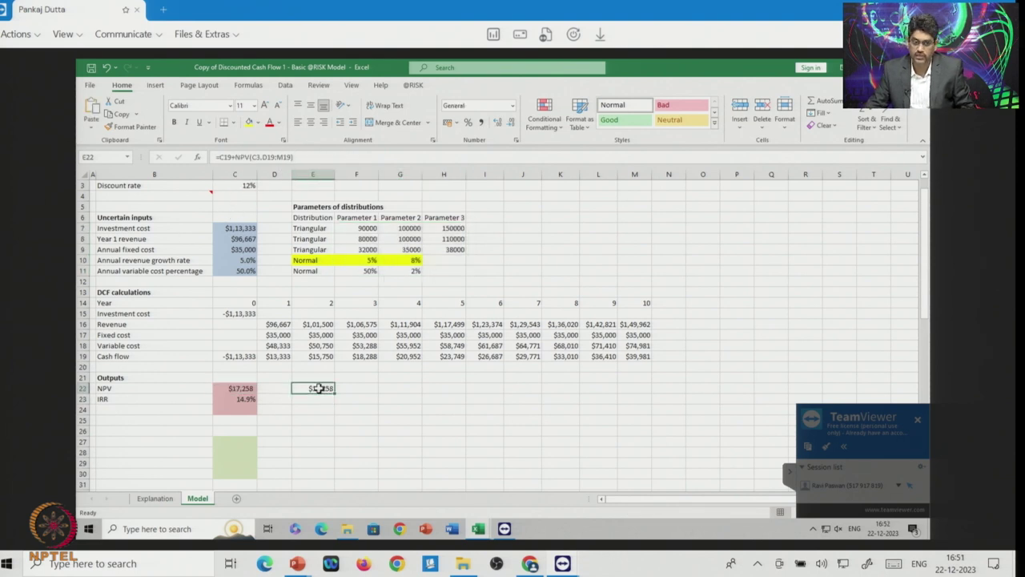
double_click(318, 388)
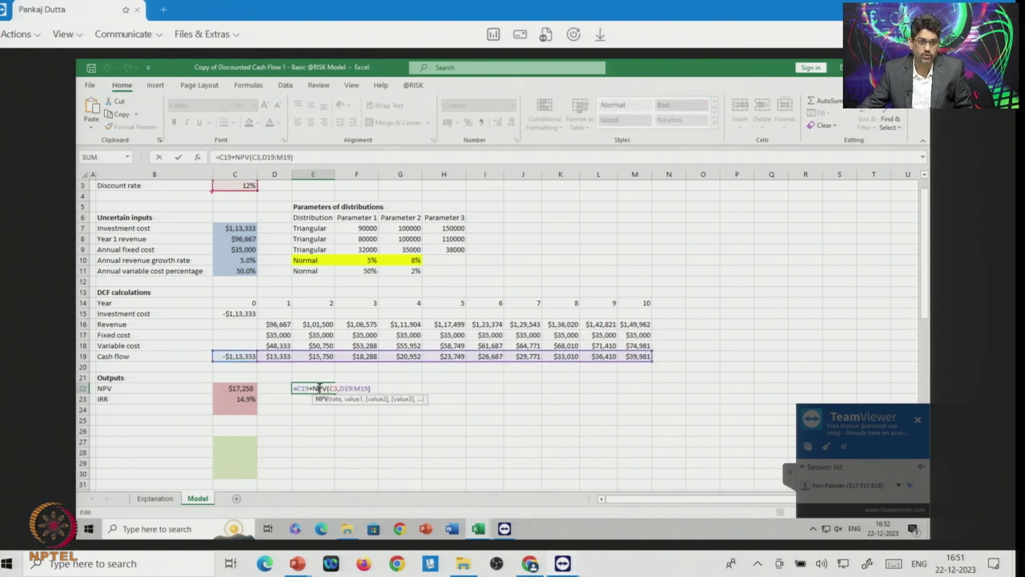
key("Escape")
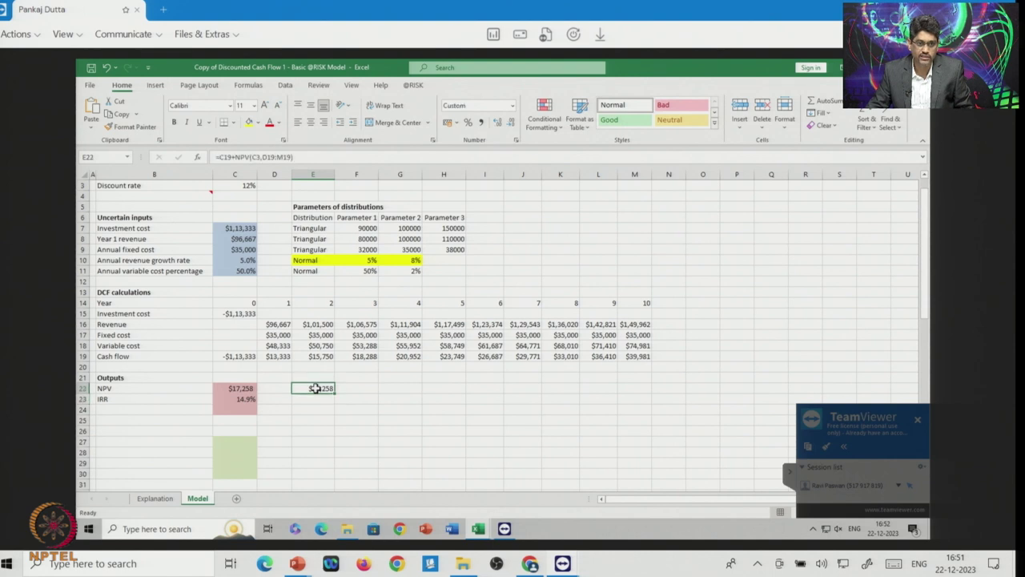
left_click(413, 85)
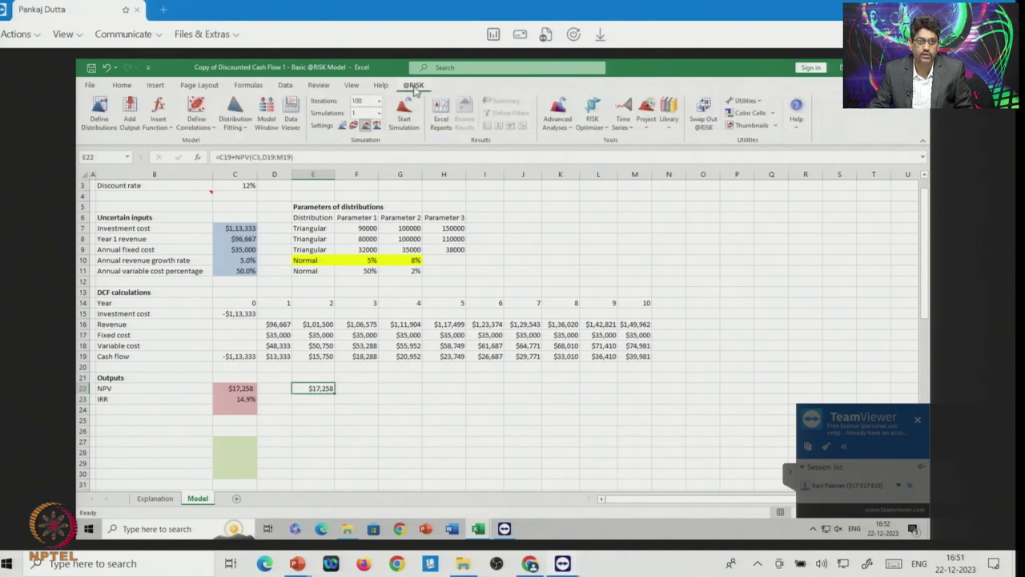
left_click(128, 112)
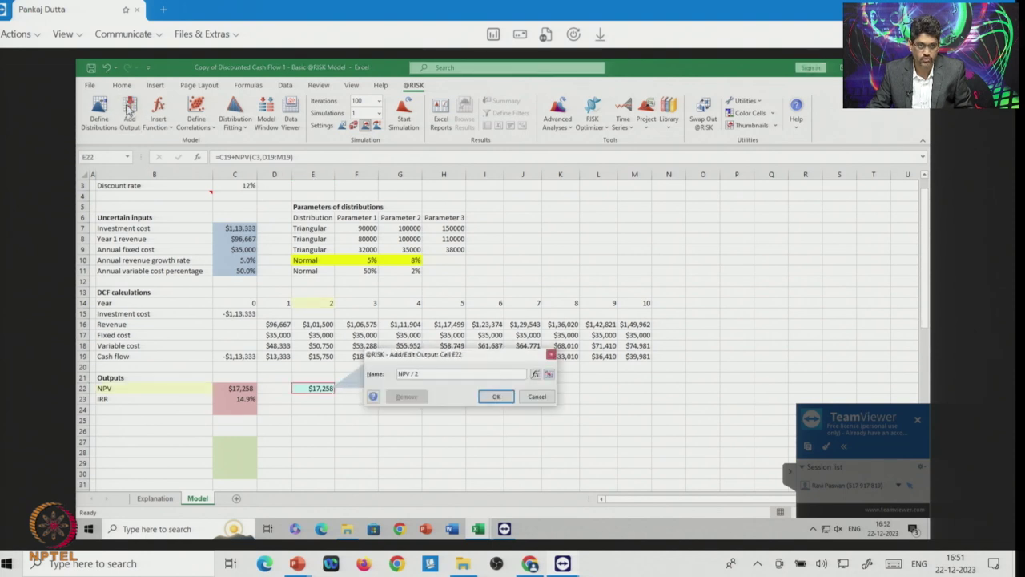
left_click(491, 400)
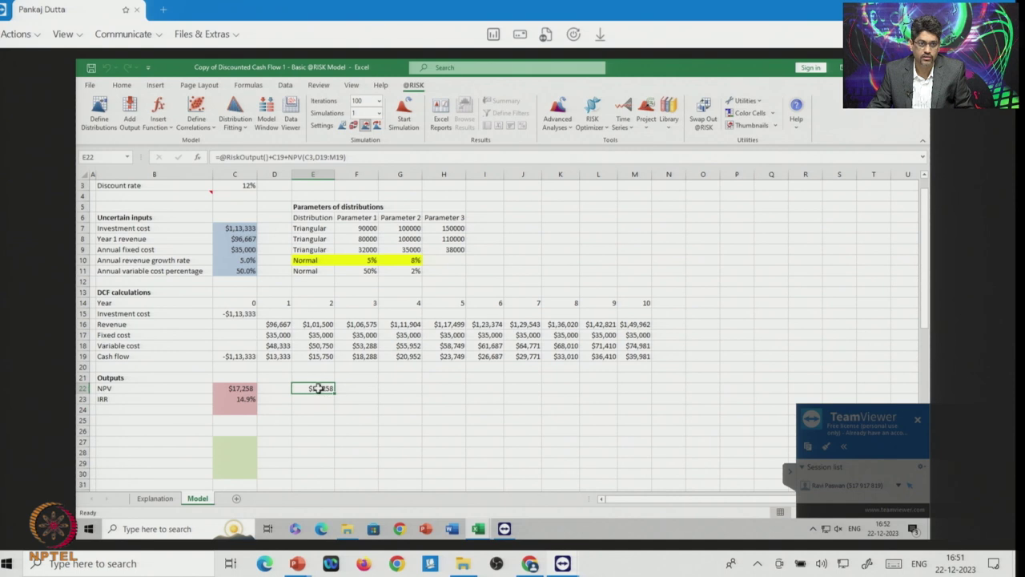
left_click(235, 389)
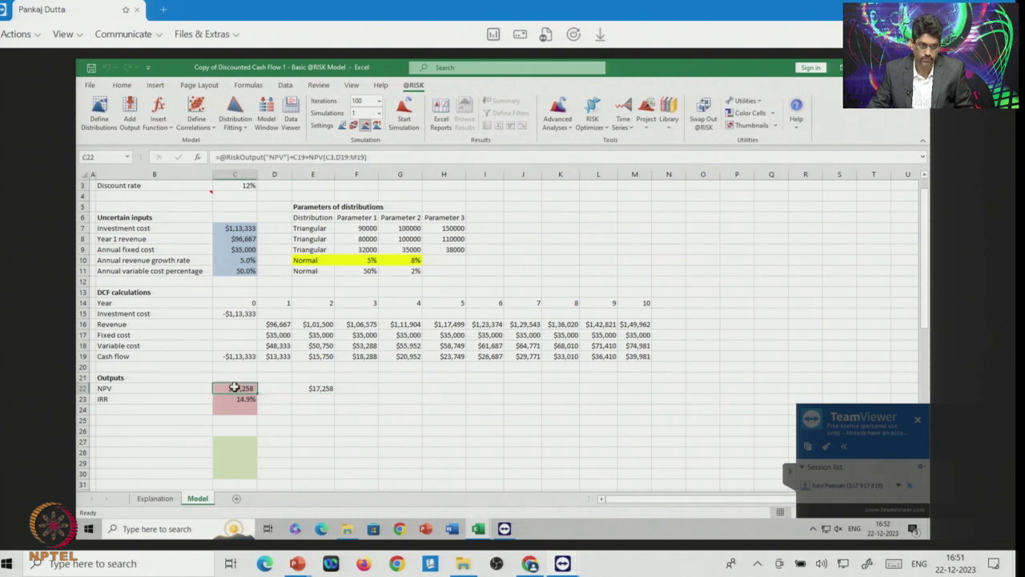
Set the simulation to 1000 iterations, dismiss the DecisionTools update notice and run the simulation.
left_click(312, 440)
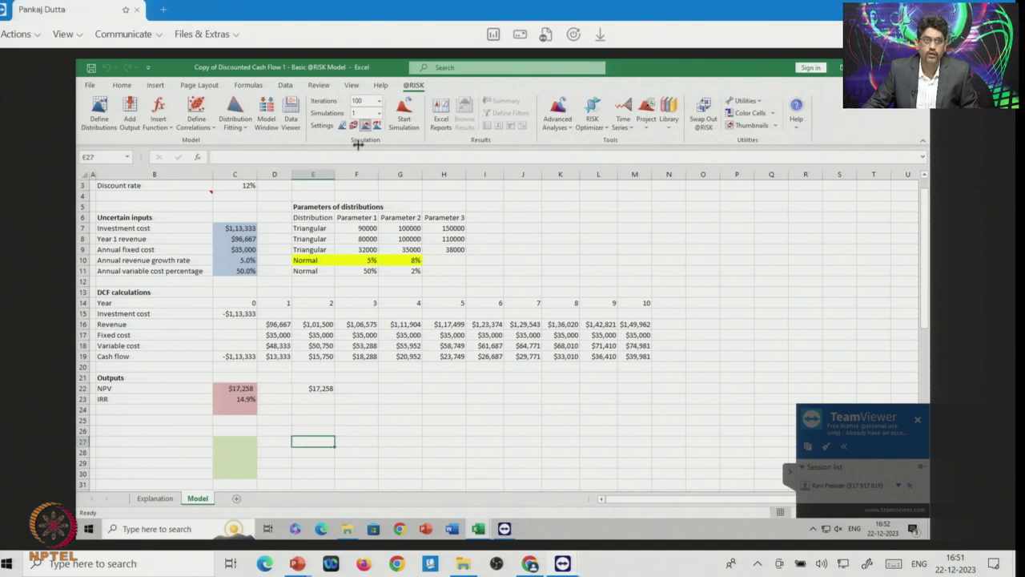
left_click(380, 101)
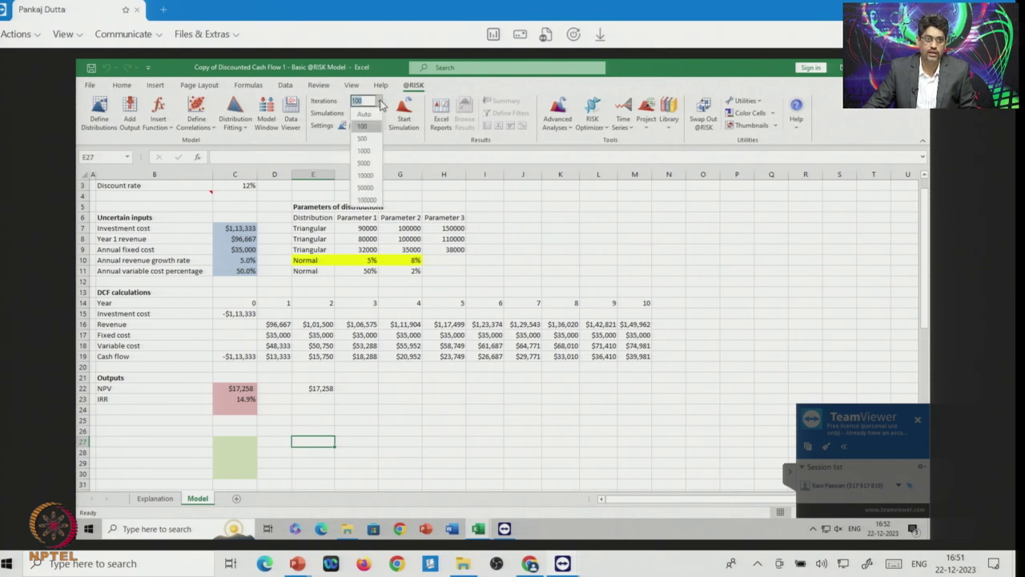
left_click(367, 151)
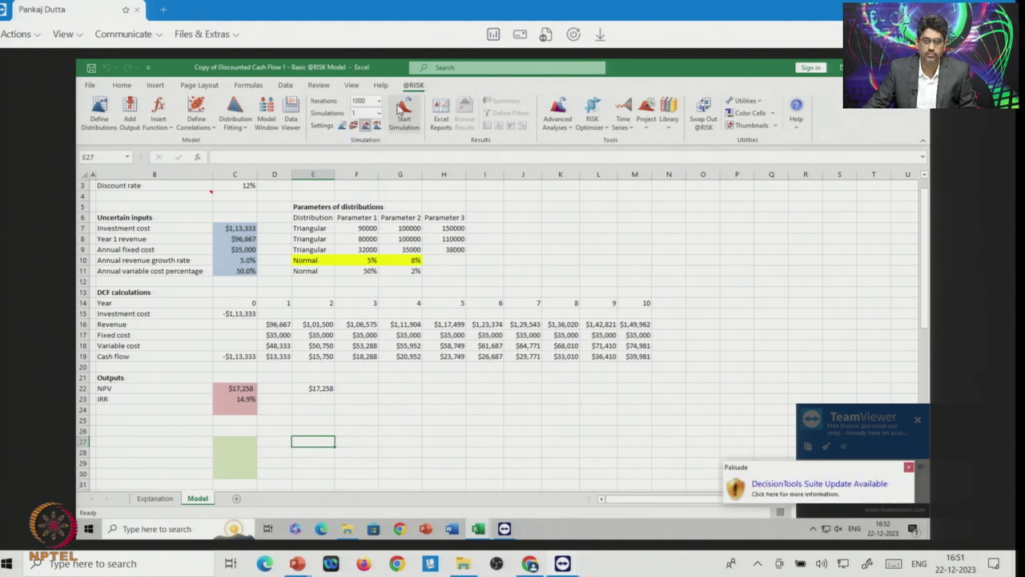
left_click(909, 468)
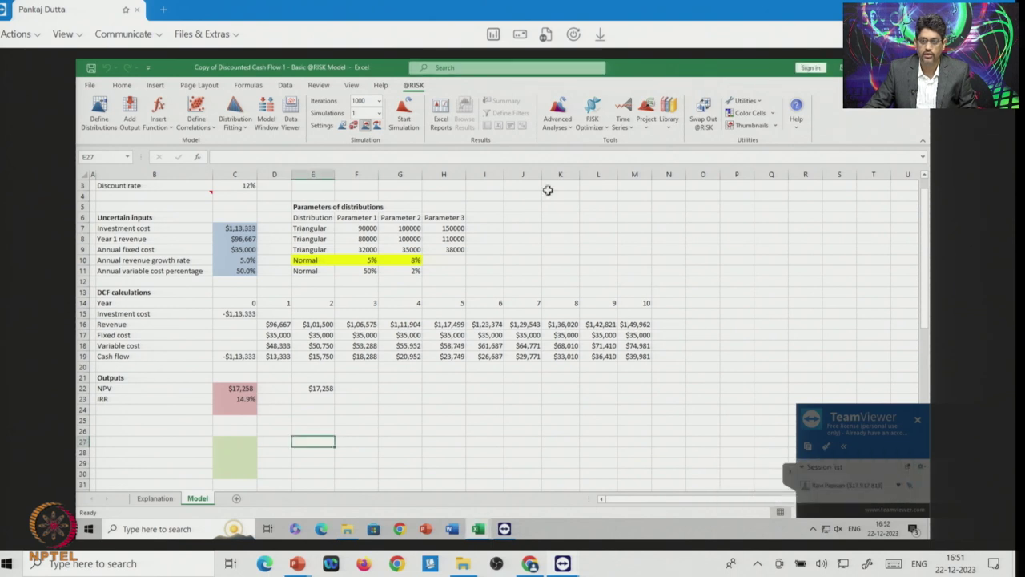
left_click(406, 119)
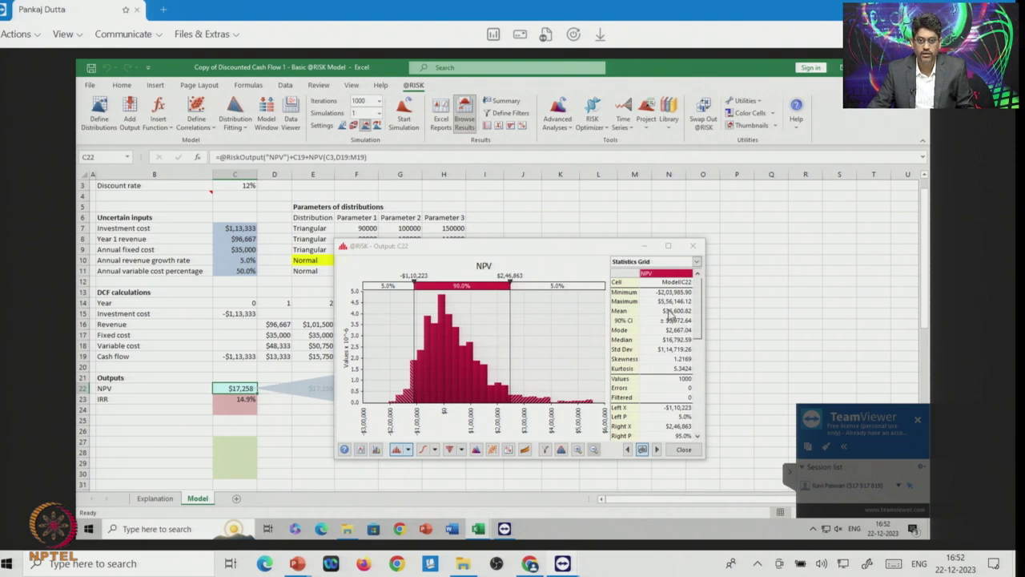
left_click(478, 529)
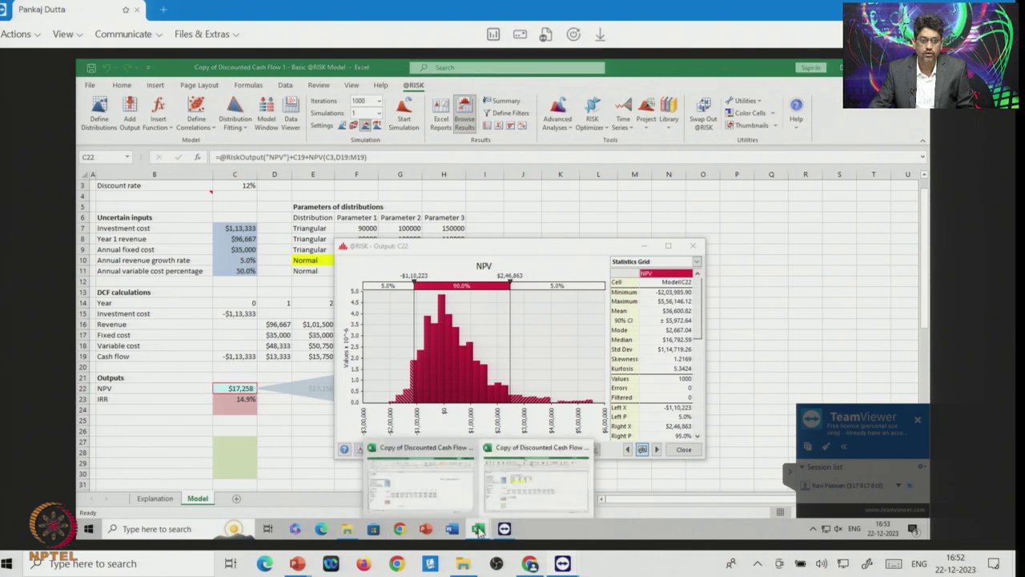
left_click(422, 500)
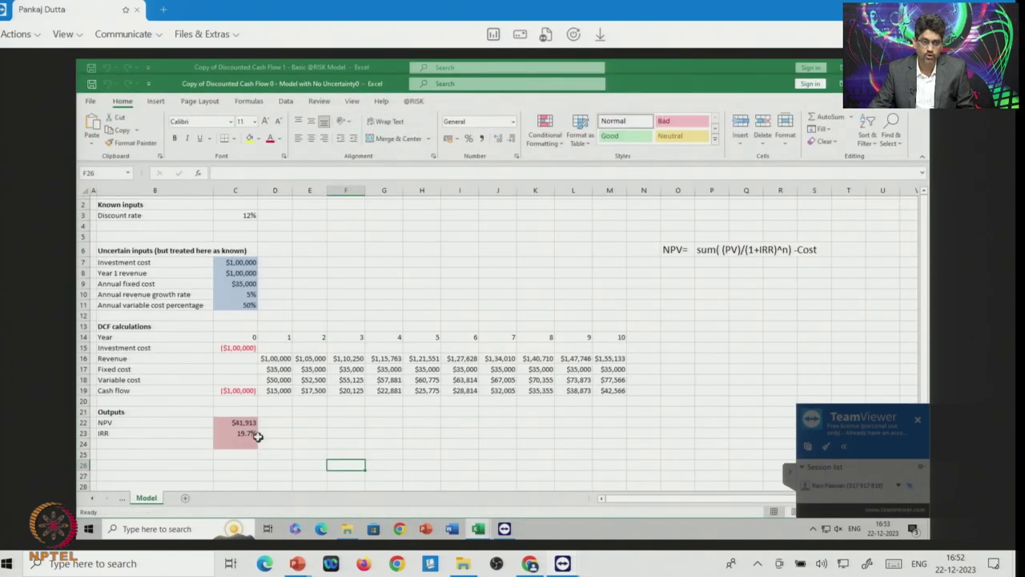
left_click(241, 423)
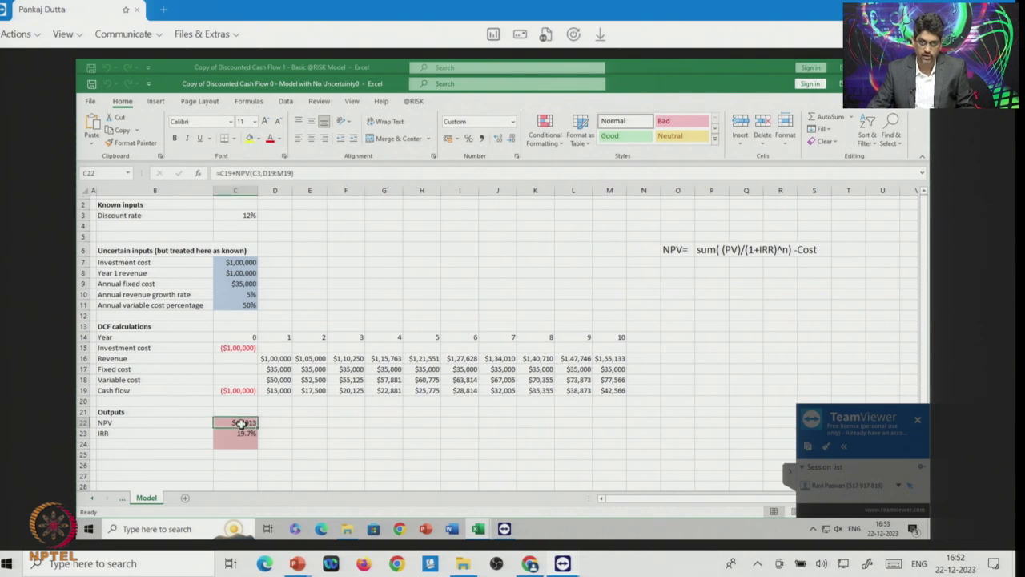
left_click(297, 447)
key("ctrl+Tab")
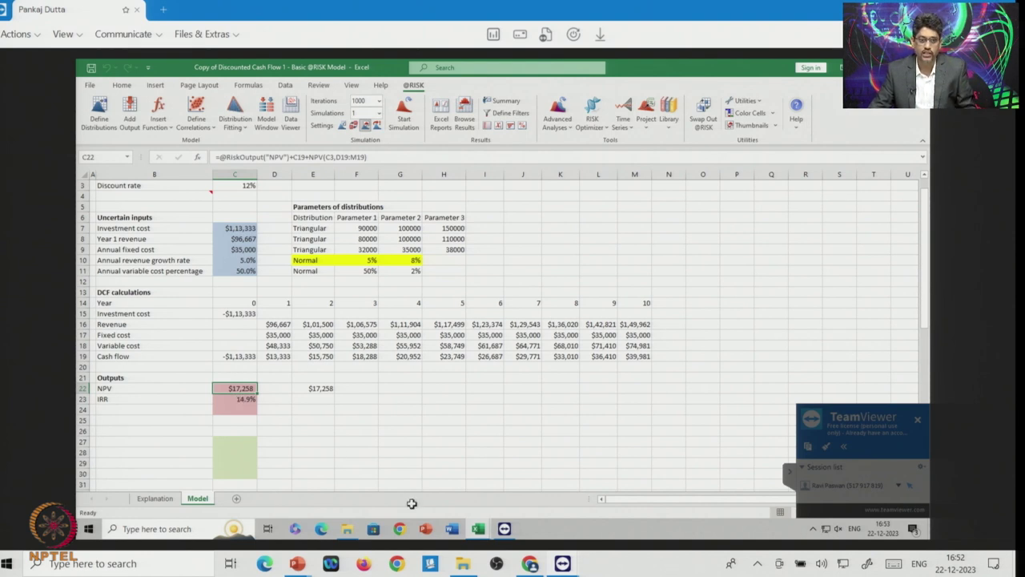
left_click(474, 529)
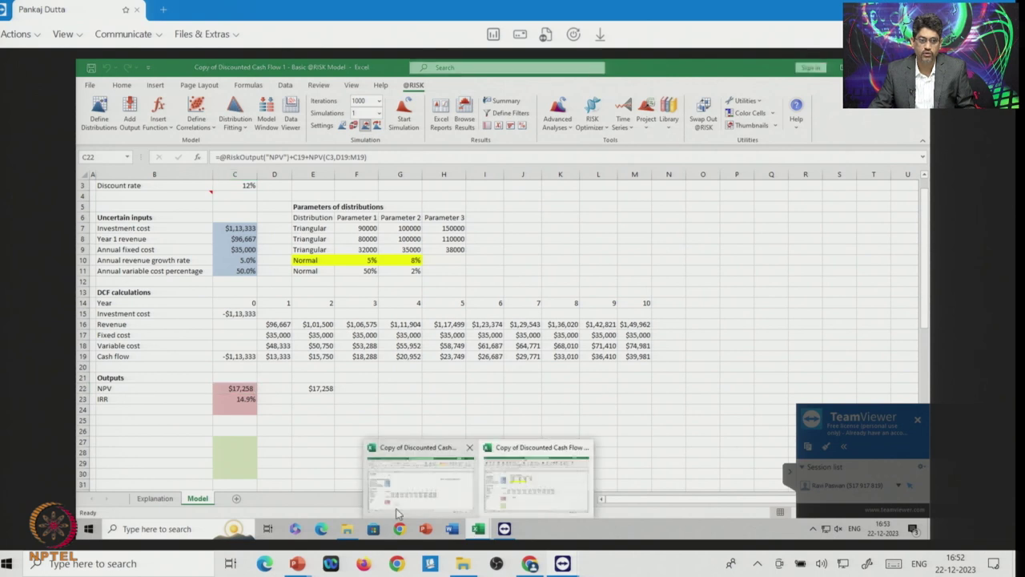
left_click(405, 493)
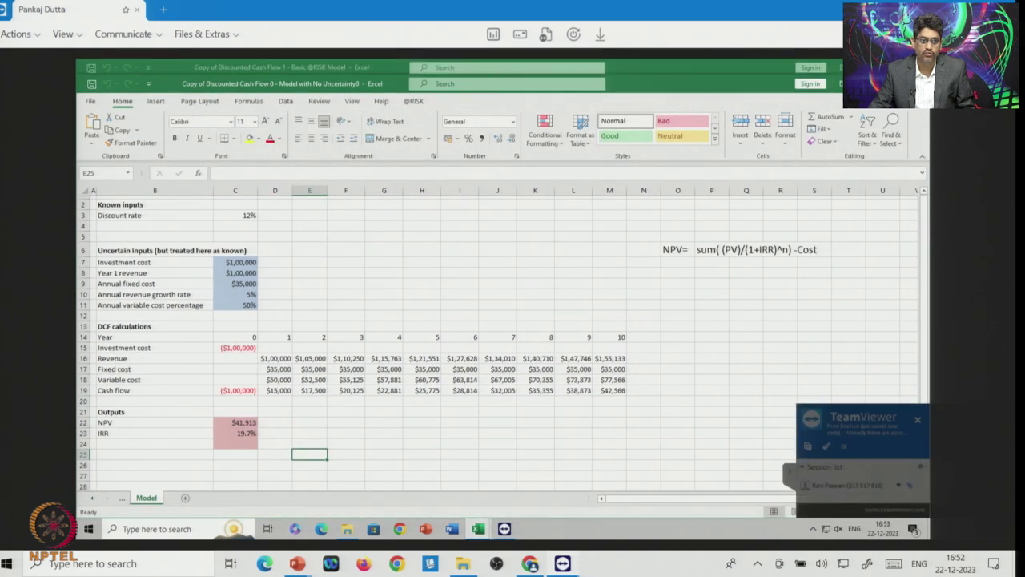
left_click(246, 433)
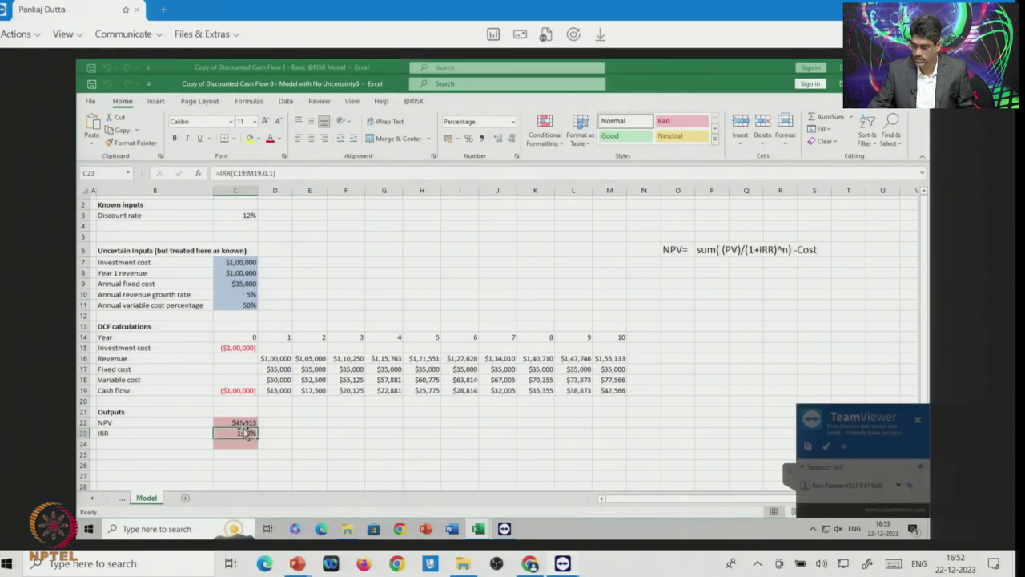
left_click(481, 531)
left_click(519, 487)
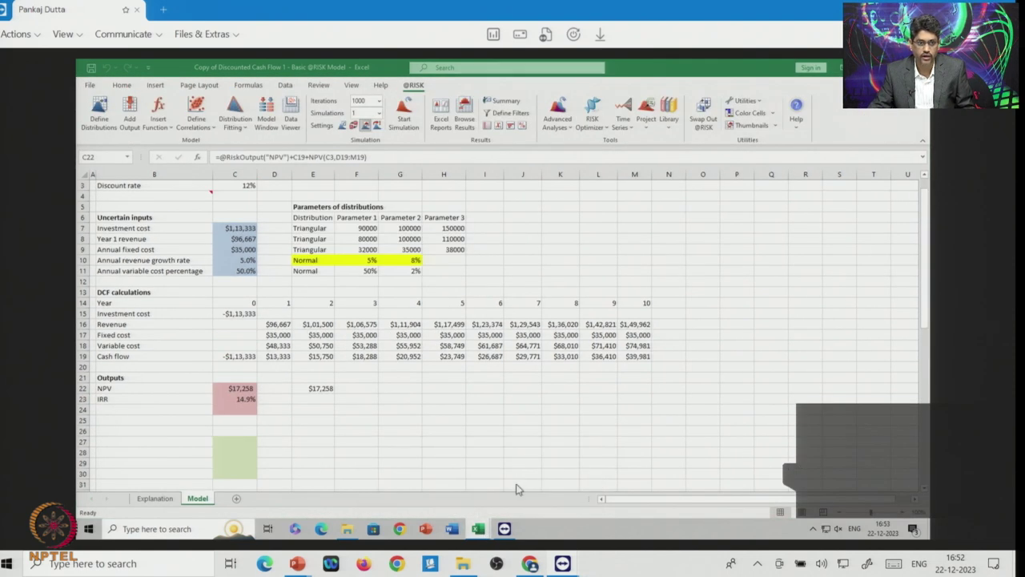
left_click(240, 399)
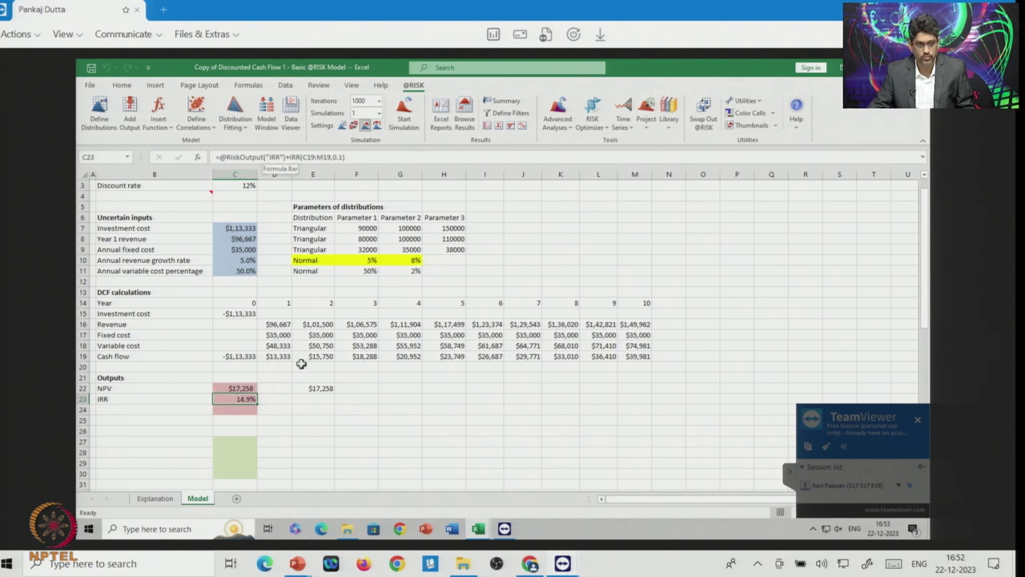
Browse the simulation results for the NPV output in C22 and examine the mean and percentiles in its statistics grid.
left_click(236, 387)
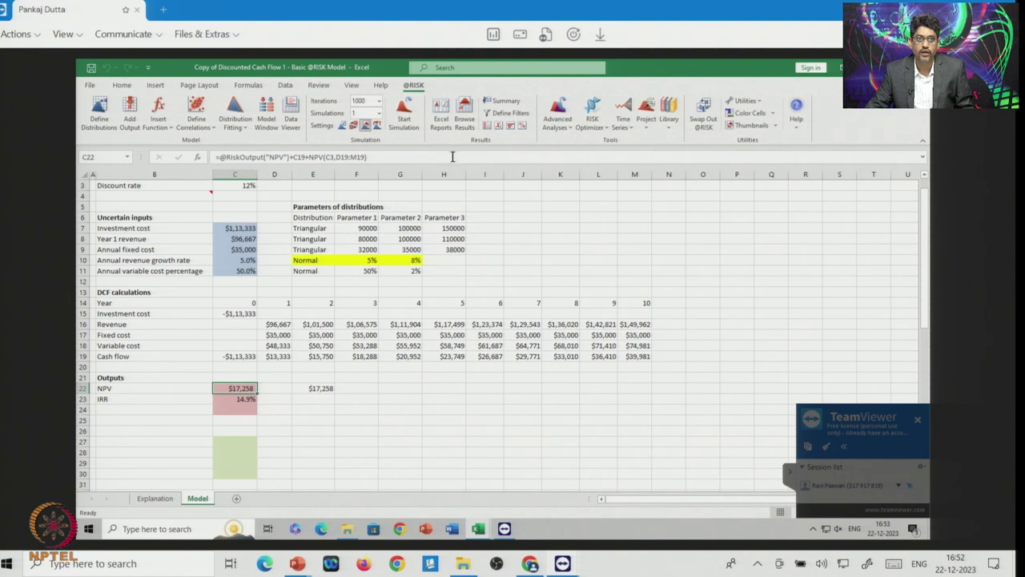
left_click(463, 118)
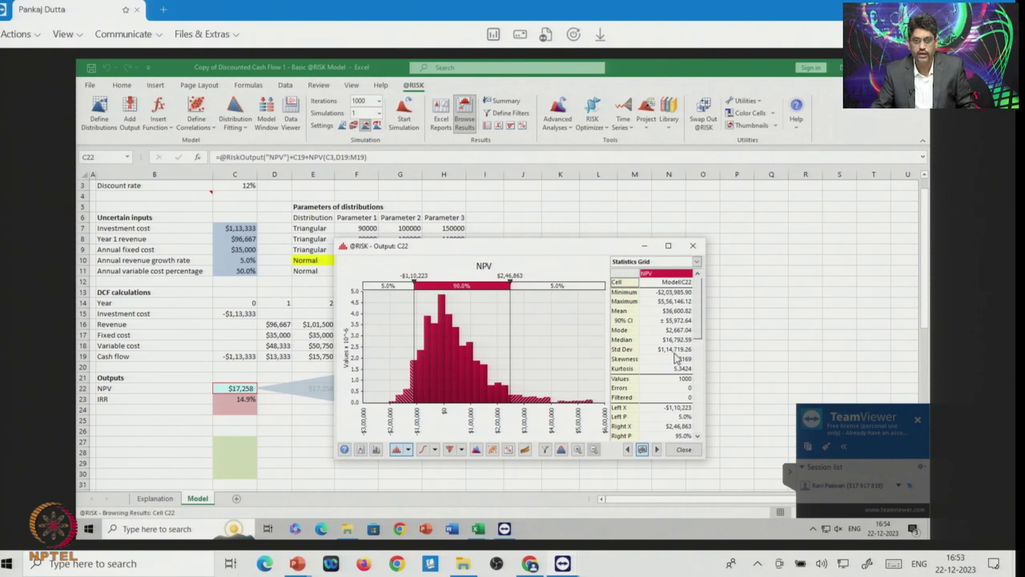
left_click_drag(568, 254, 667, 291)
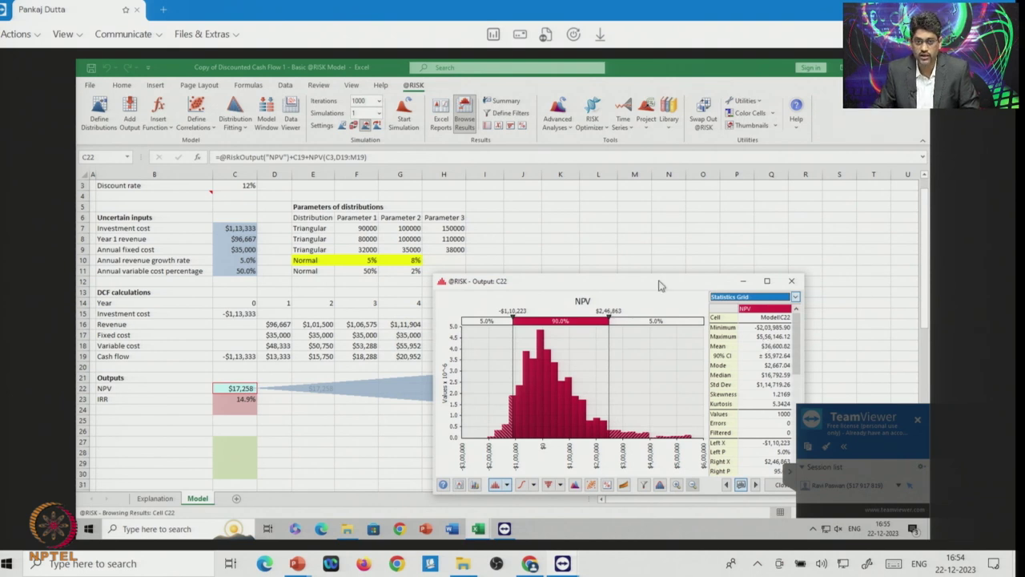
left_click_drag(653, 283, 599, 182)
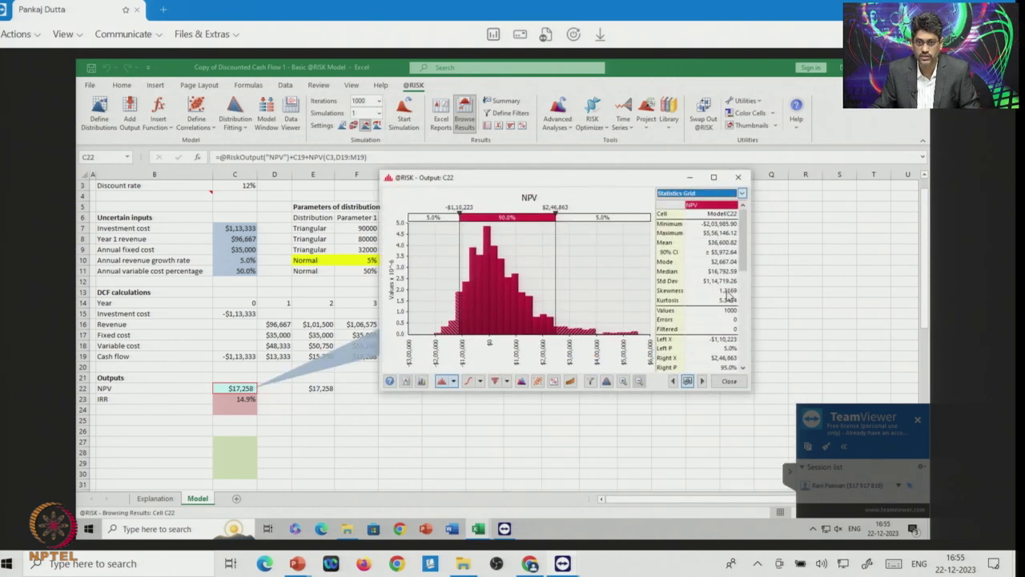
left_click_drag(743, 267, 747, 327)
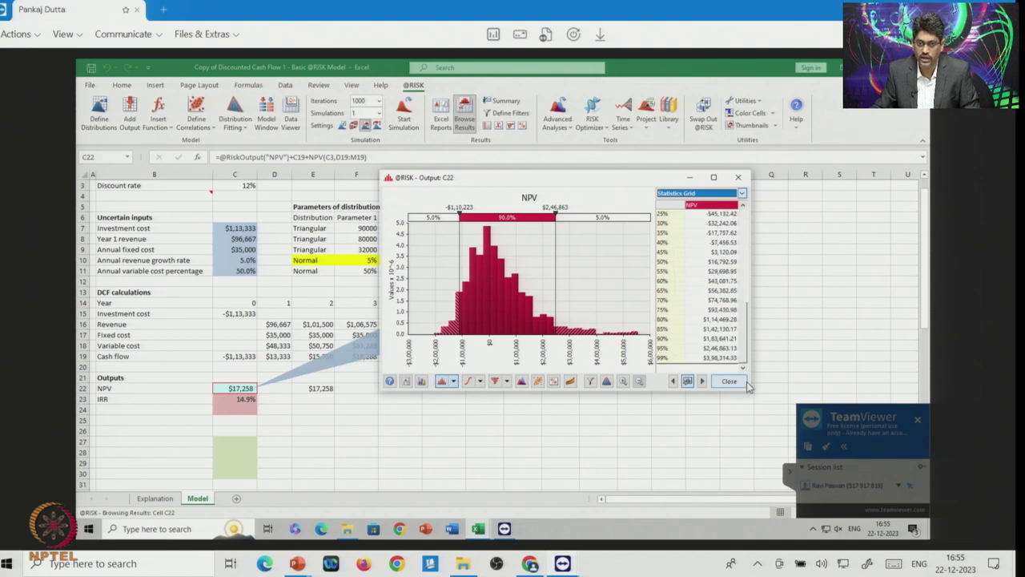
left_click_drag(747, 344, 744, 235)
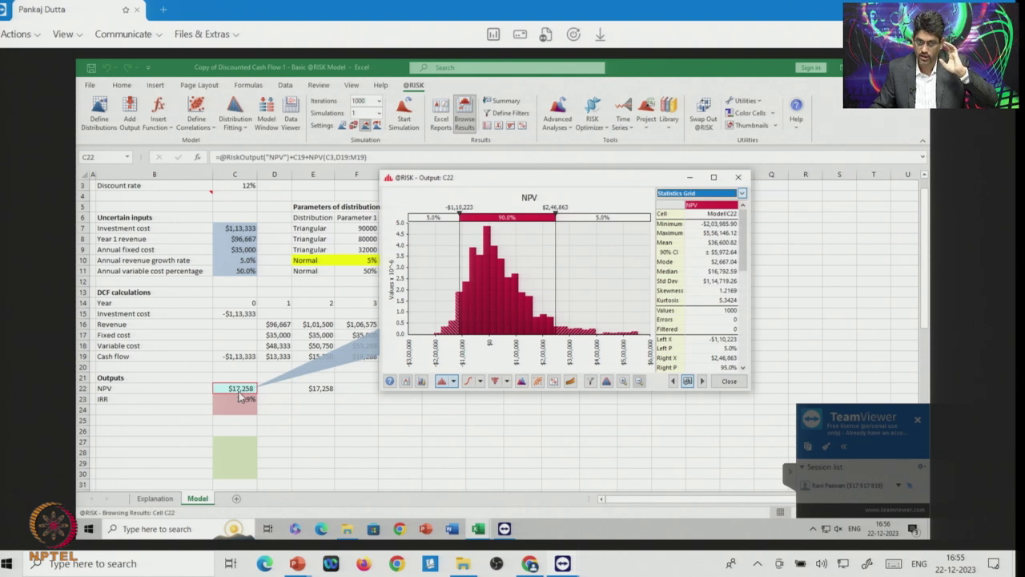
left_click(716, 245)
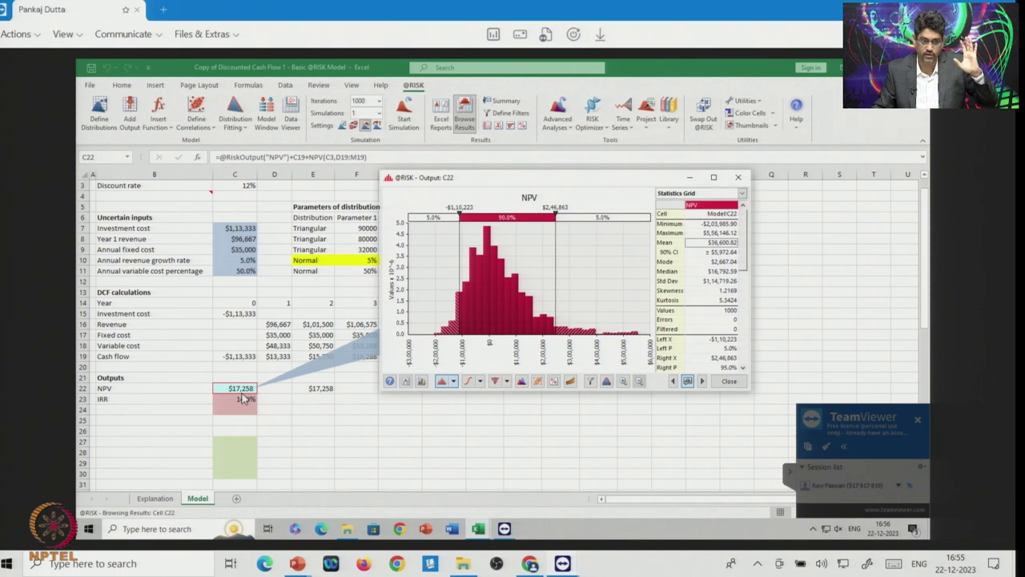
left_click(479, 529)
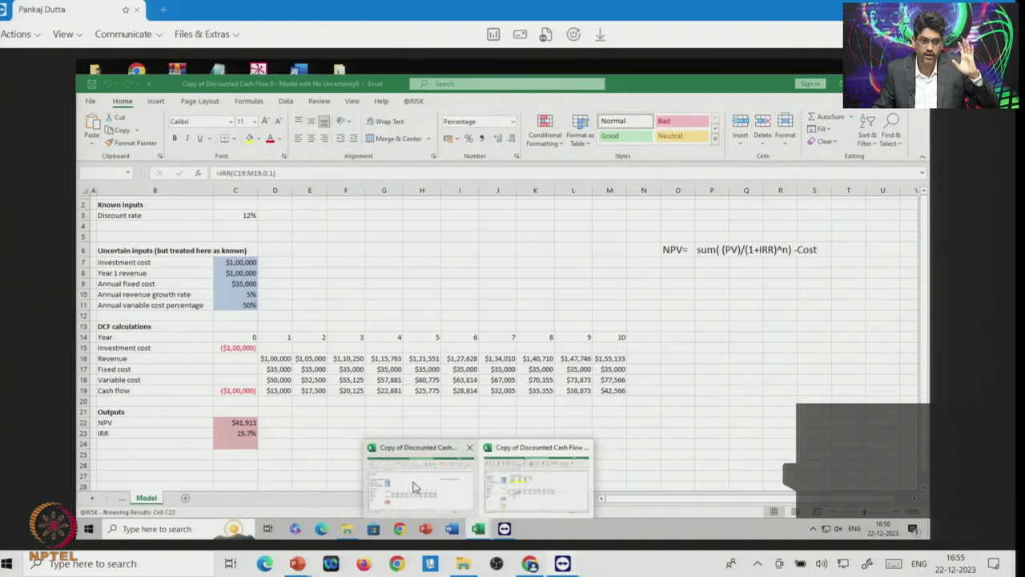
mouse_move(418, 479)
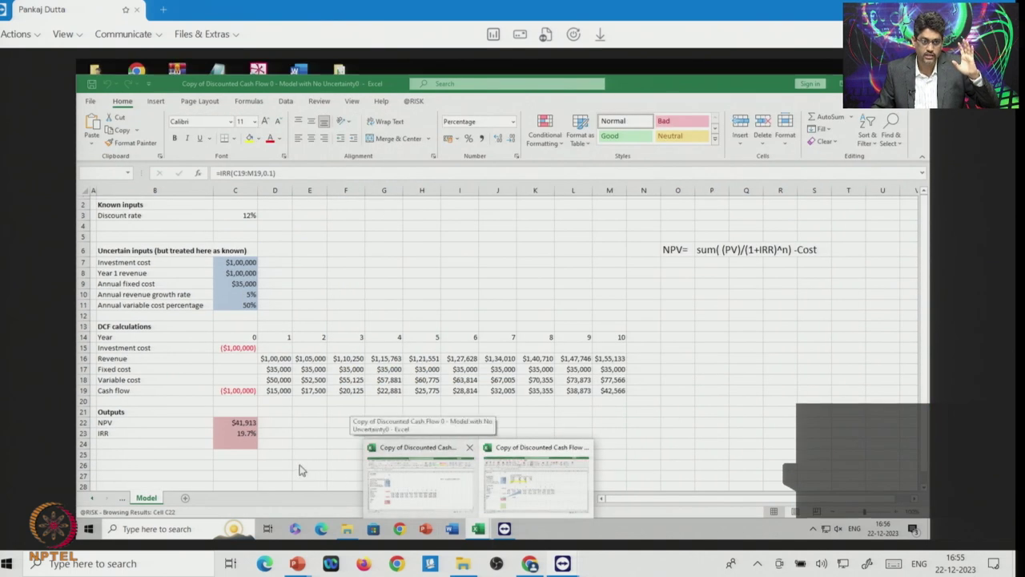
left_click(240, 422)
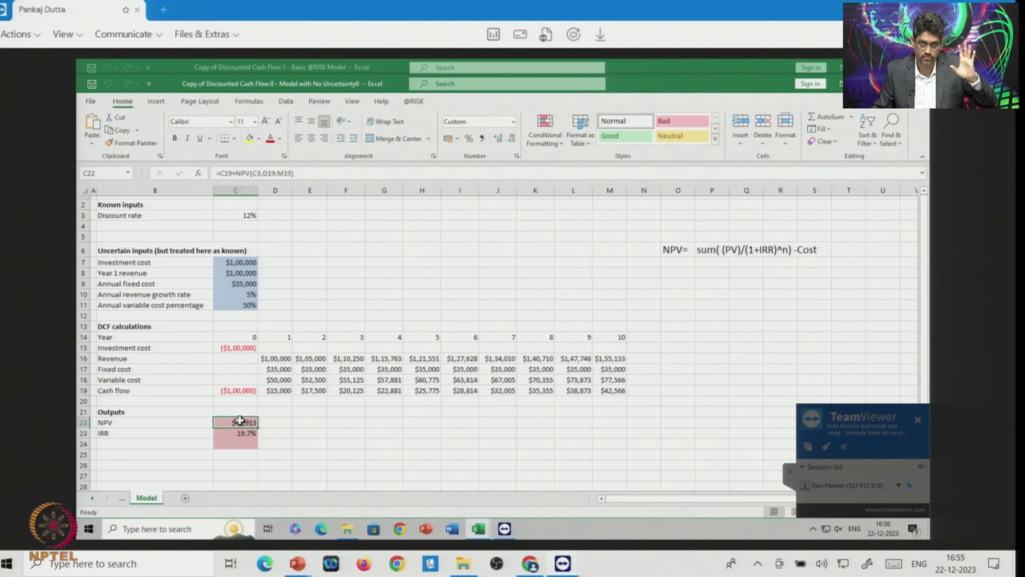
mouse_move(478, 529)
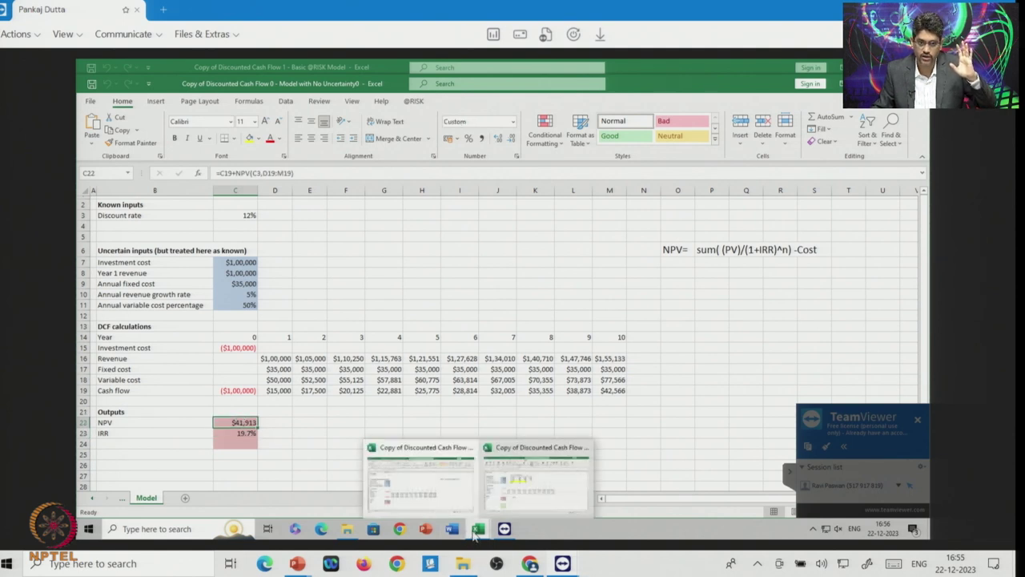
left_click(554, 482)
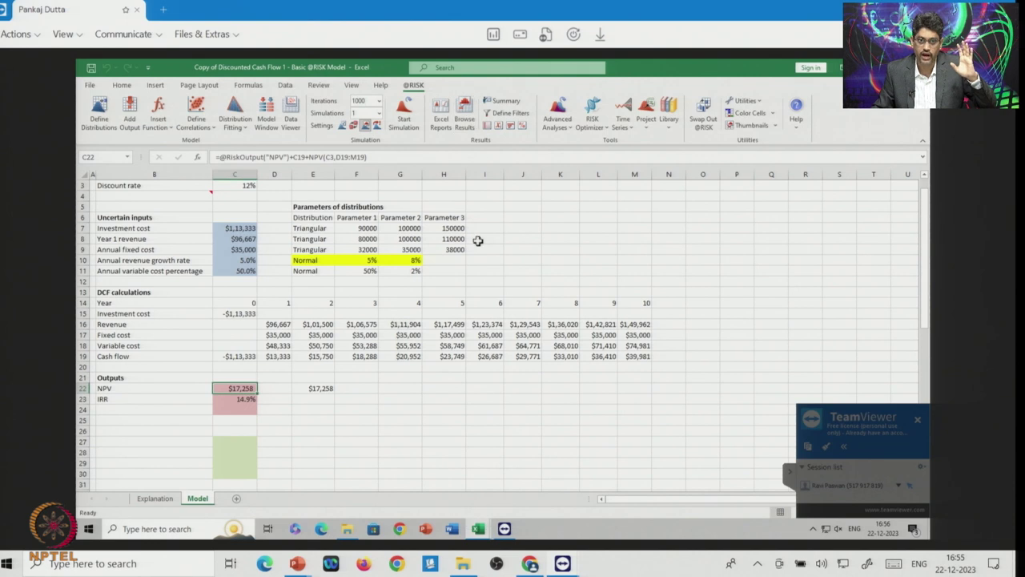
Browse the NPV results in C22 and set the histogram's upper delimiter to $2,60,000 and the lower delimiter to 0.
left_click(465, 112)
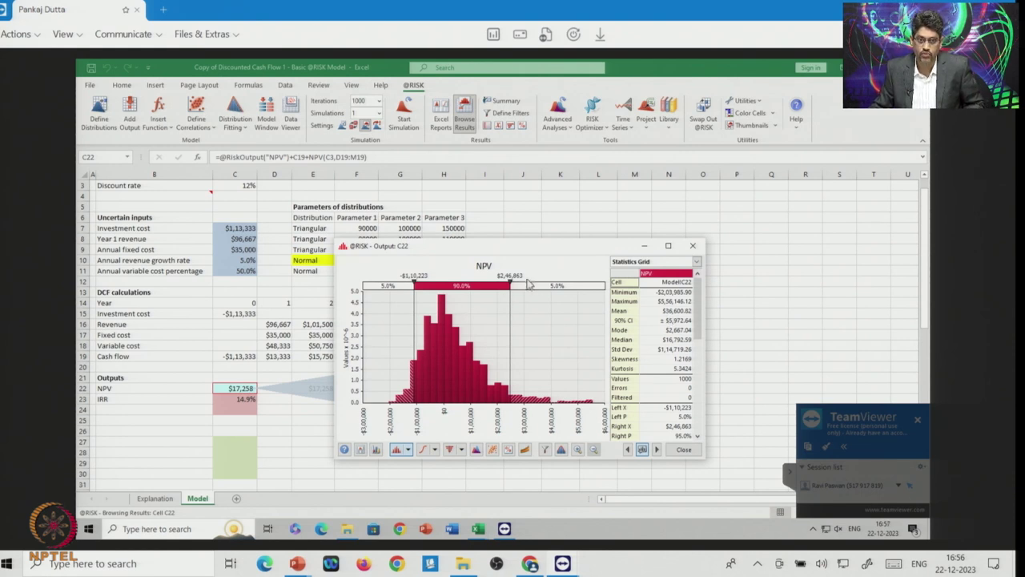
mouse_move(509, 280)
left_mouse_down()
mouse_move(569, 287)
mouse_move(514, 286)
left_mouse_up()
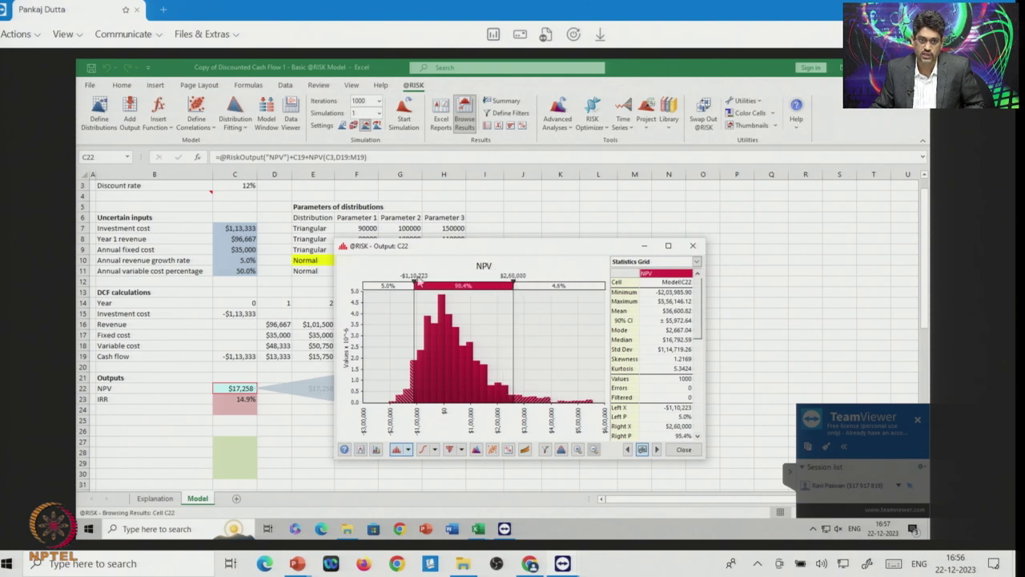
mouse_move(411, 278)
left_mouse_down()
mouse_move(438, 285)
mouse_move(415, 293)
mouse_move(415, 275)
left_mouse_up()
left_click(415, 275)
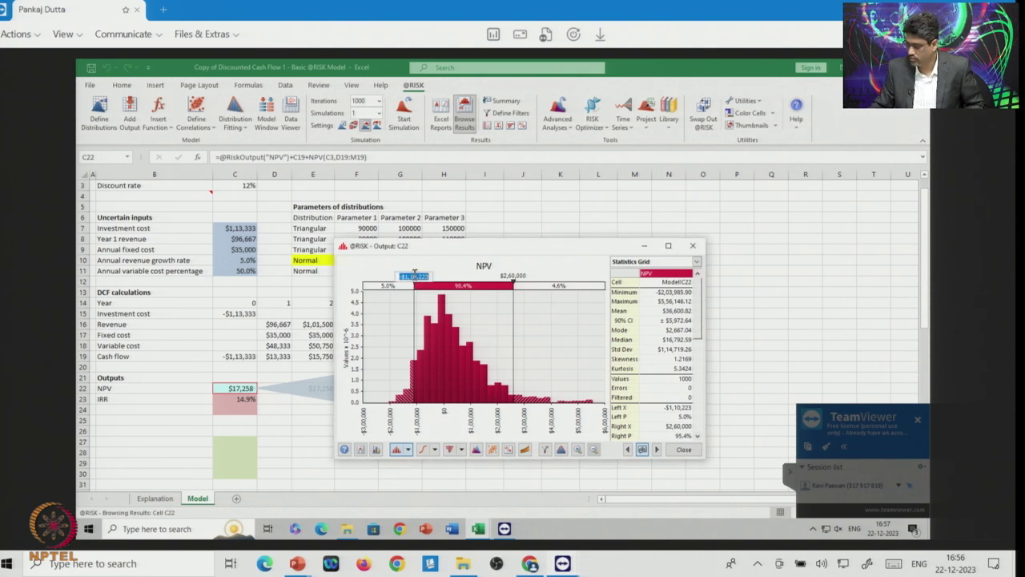
key("BackSpace")
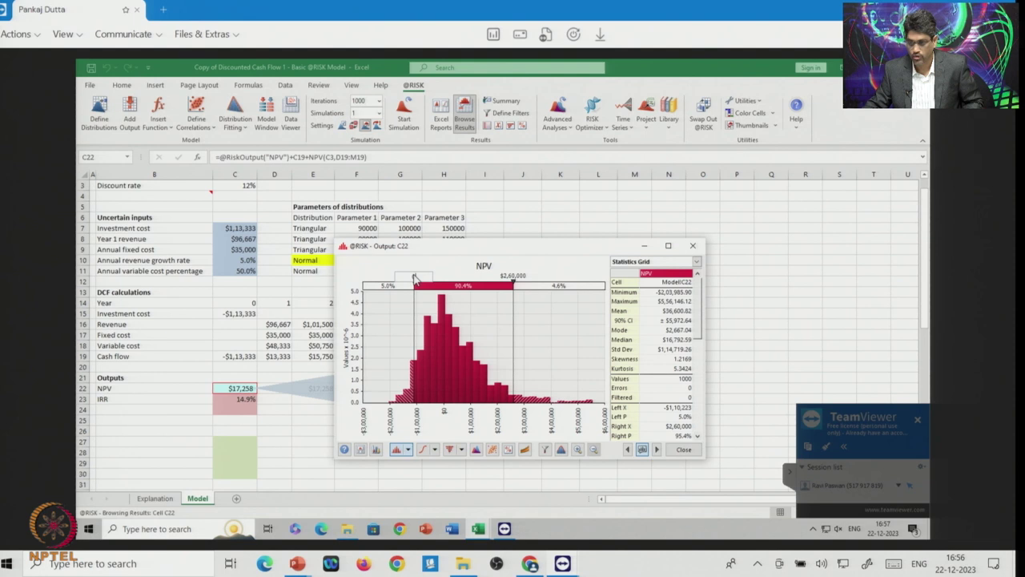
type("0")
key("Return")
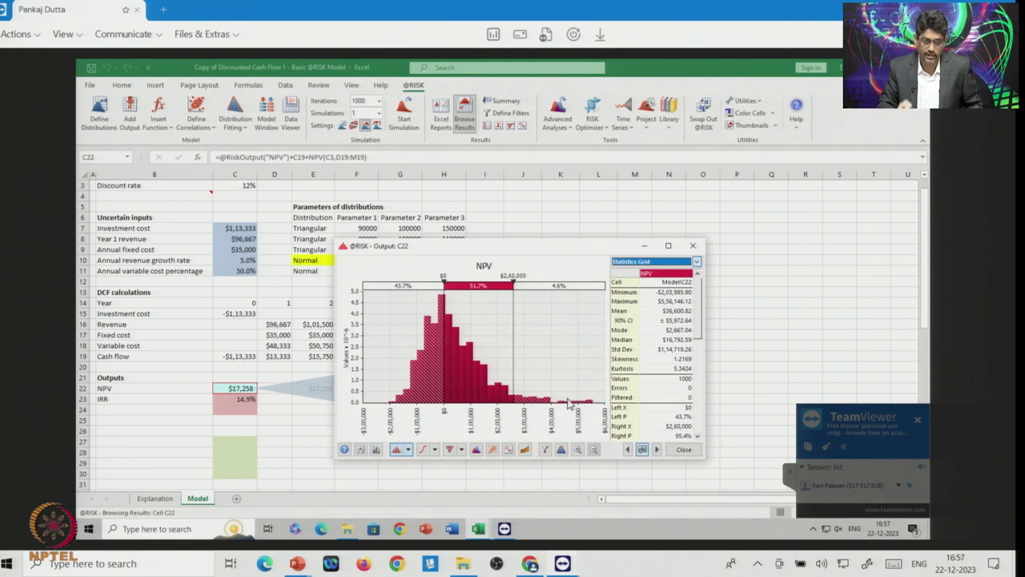
View the NPV results as a Cumulative Ascending curve and as a Change in Output Mean tornado graph, placed beside the distribution parameters.
left_click(433, 450)
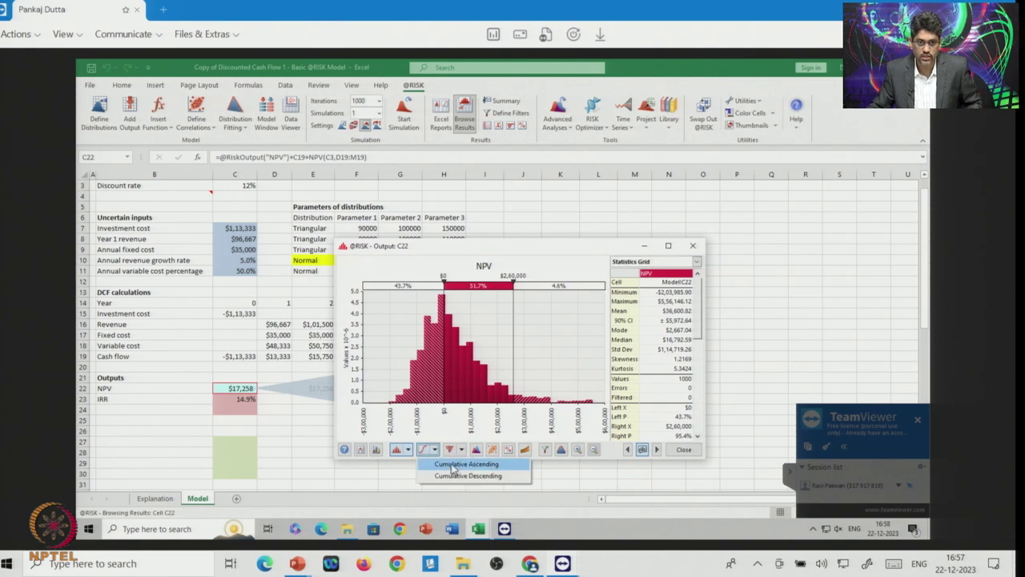
left_click(451, 465)
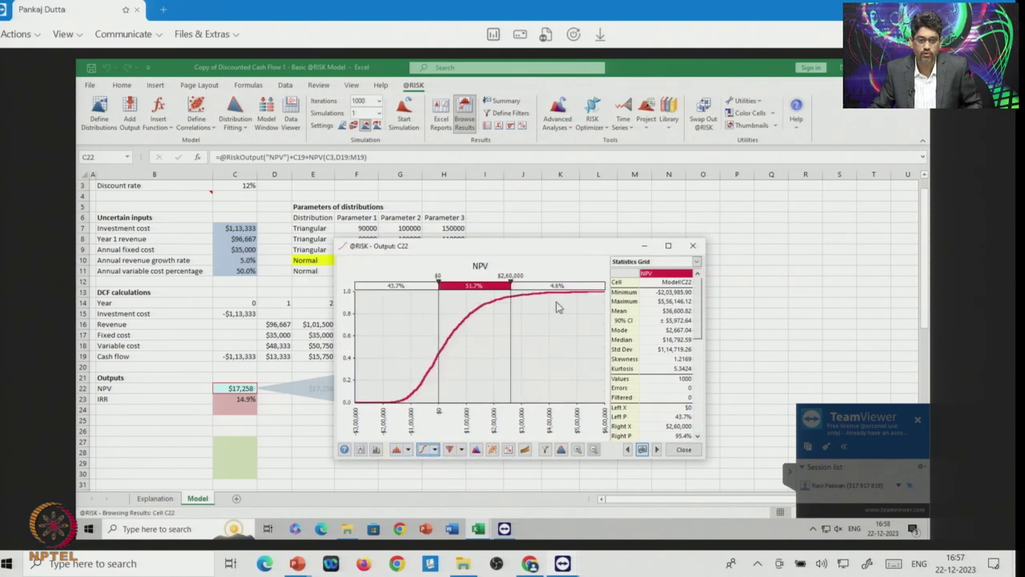
left_click(459, 451)
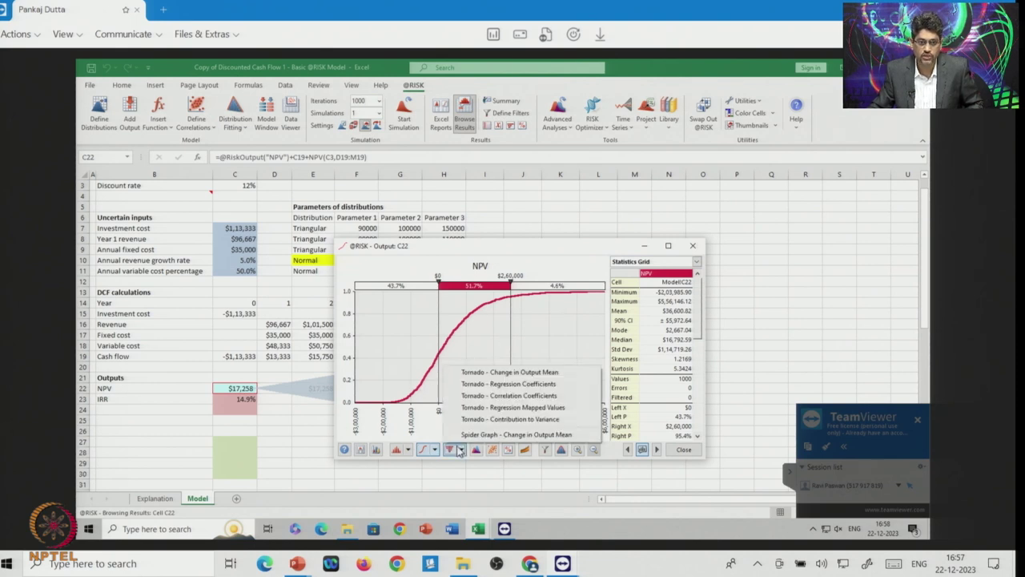
left_click(492, 382)
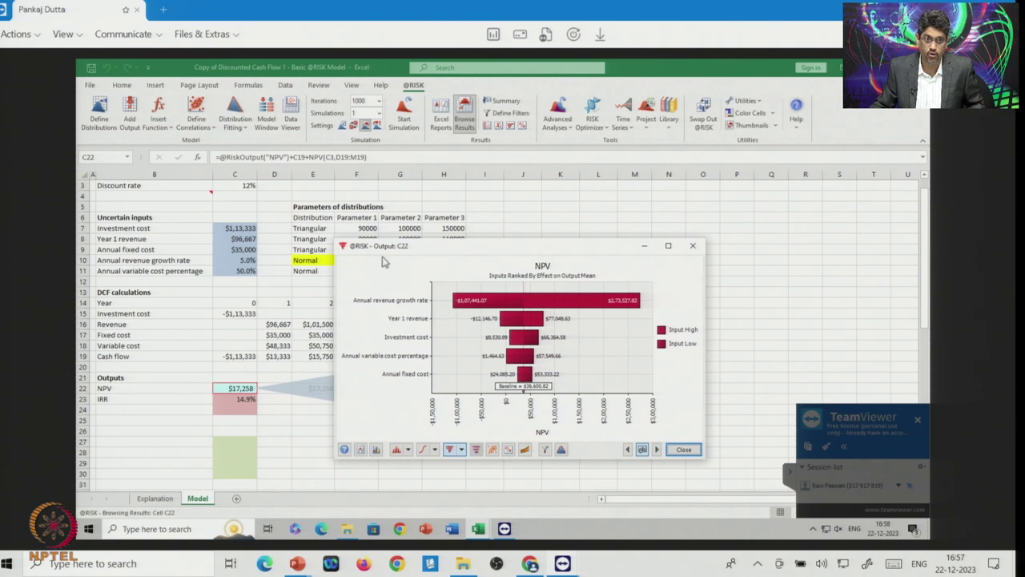
left_click_drag(447, 252, 513, 297)
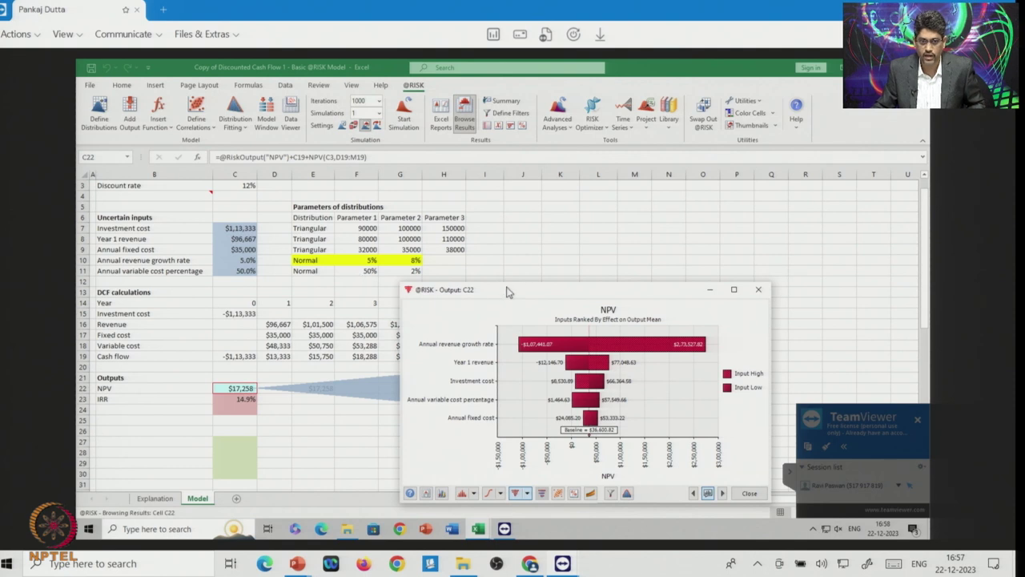
left_click_drag(507, 292, 491, 228)
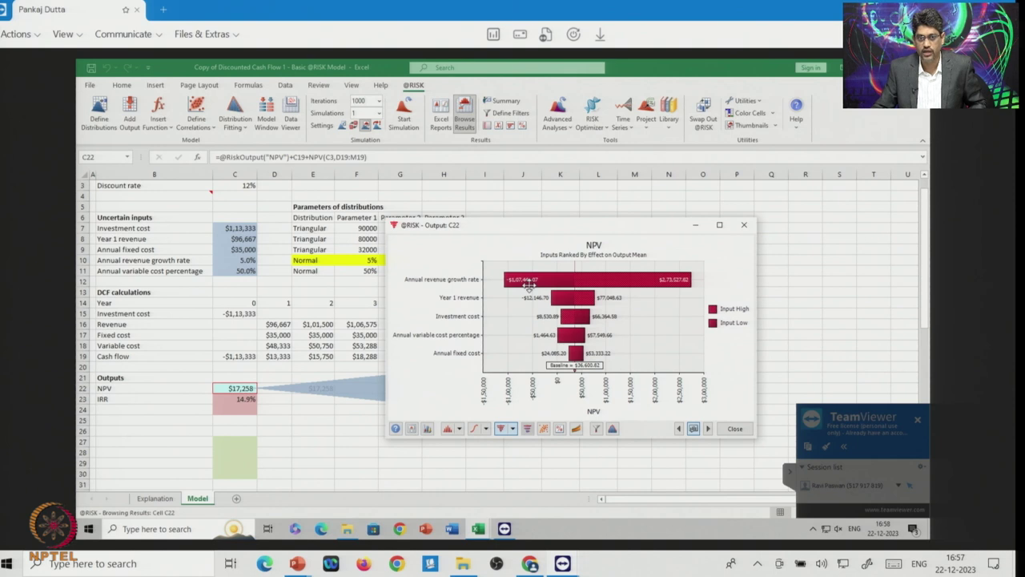
left_click_drag(499, 228, 707, 248)
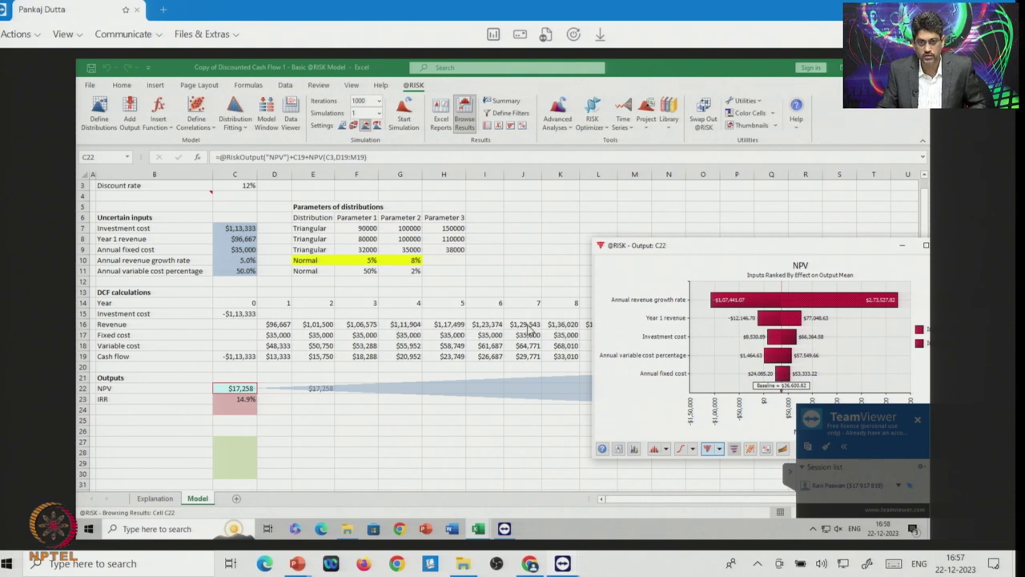
left_click_drag(696, 249, 575, 182)
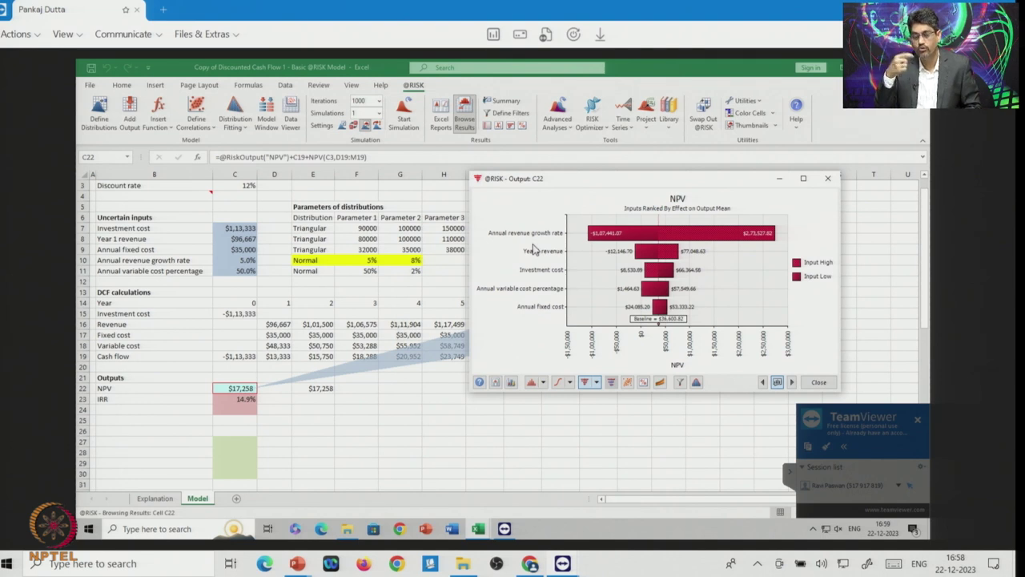
Create a scatter plot of NPV against the annual revenue growth rate in C10, examine it and close it.
left_click(627, 383)
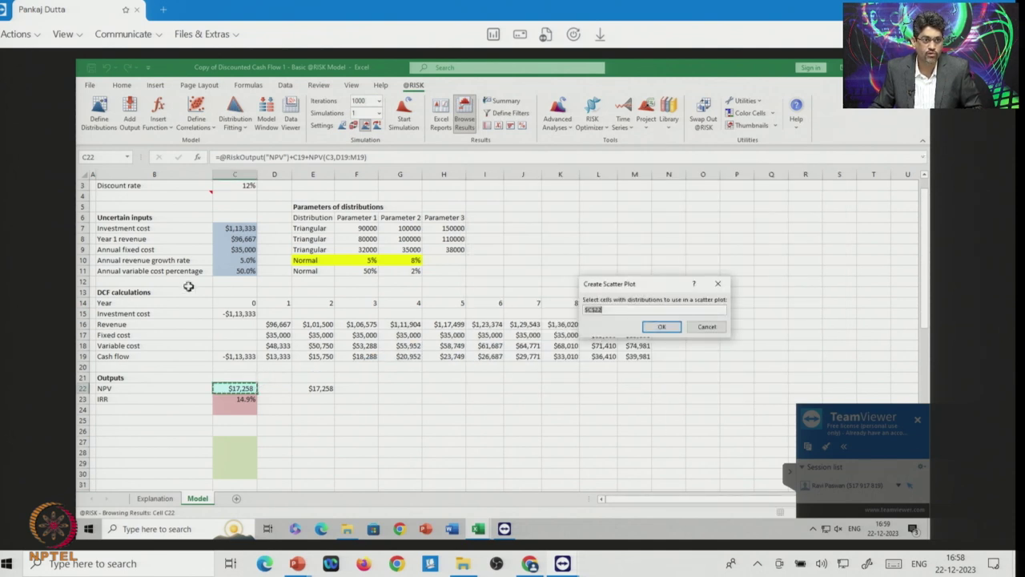
left_click(249, 260)
left_click(664, 328)
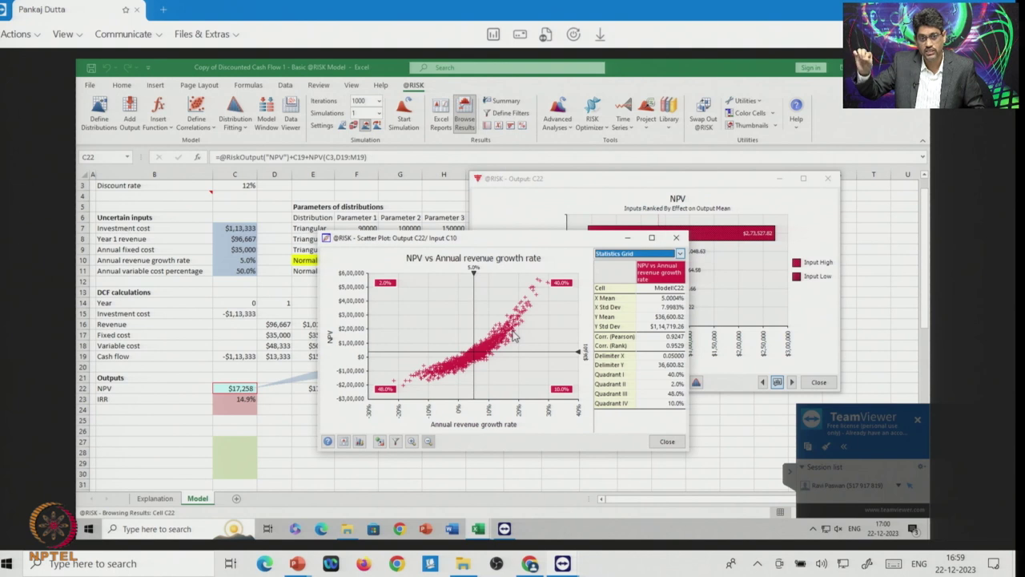
left_click(667, 441)
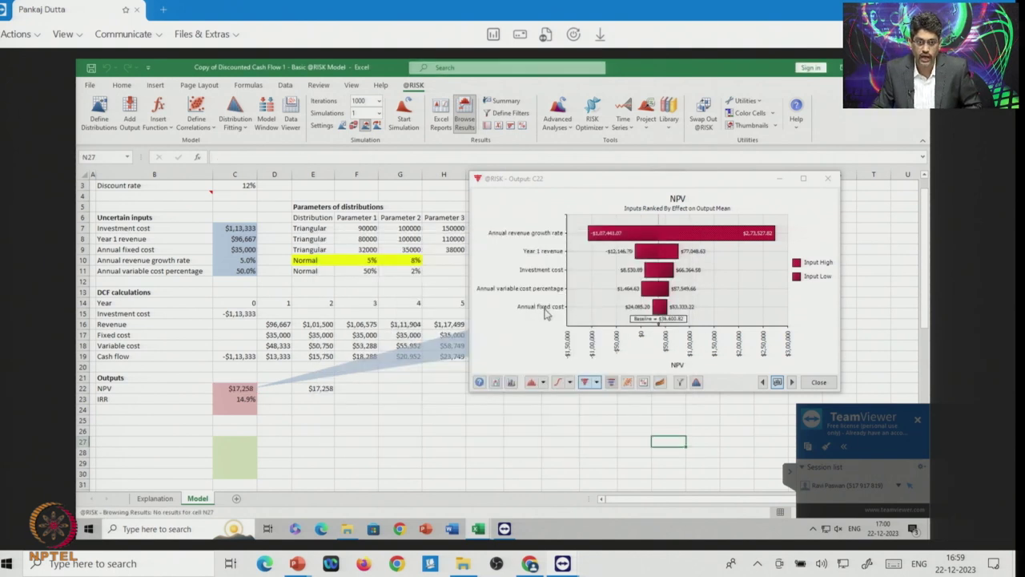
Create a scatter plot of NPV against the annual fixed cost in C9, examine it and close it.
left_click(626, 383)
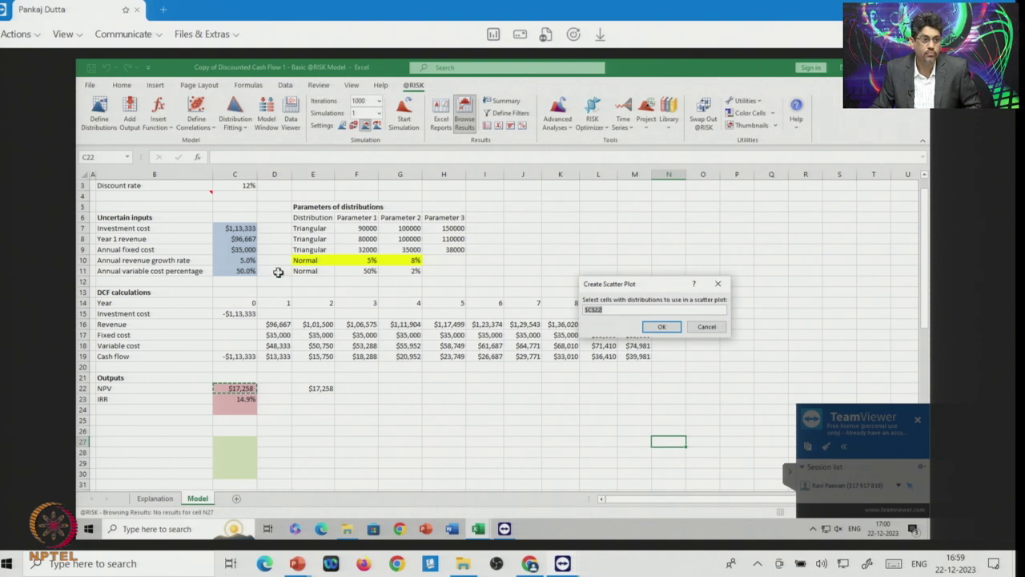
left_click(248, 249)
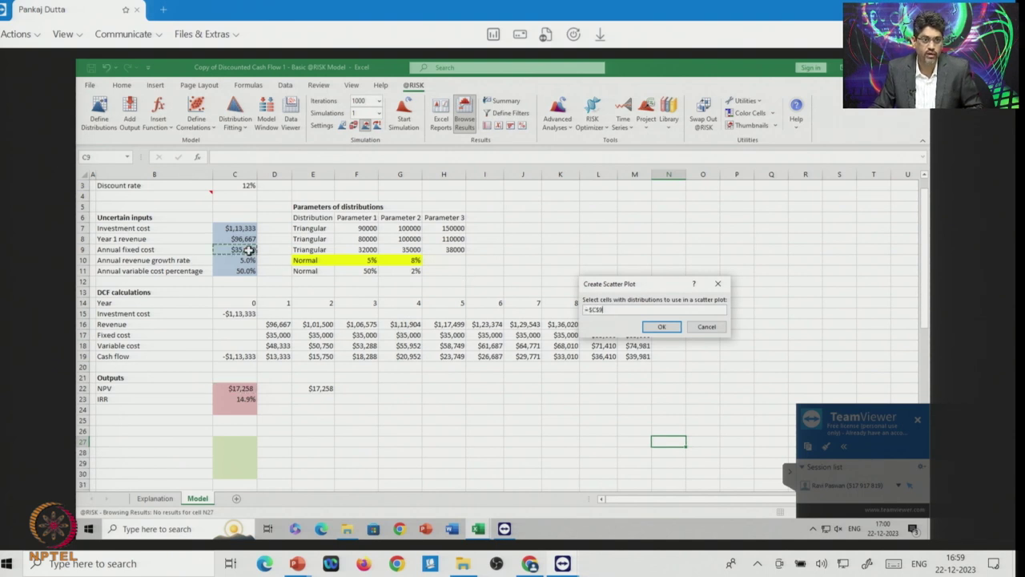
left_click(661, 327)
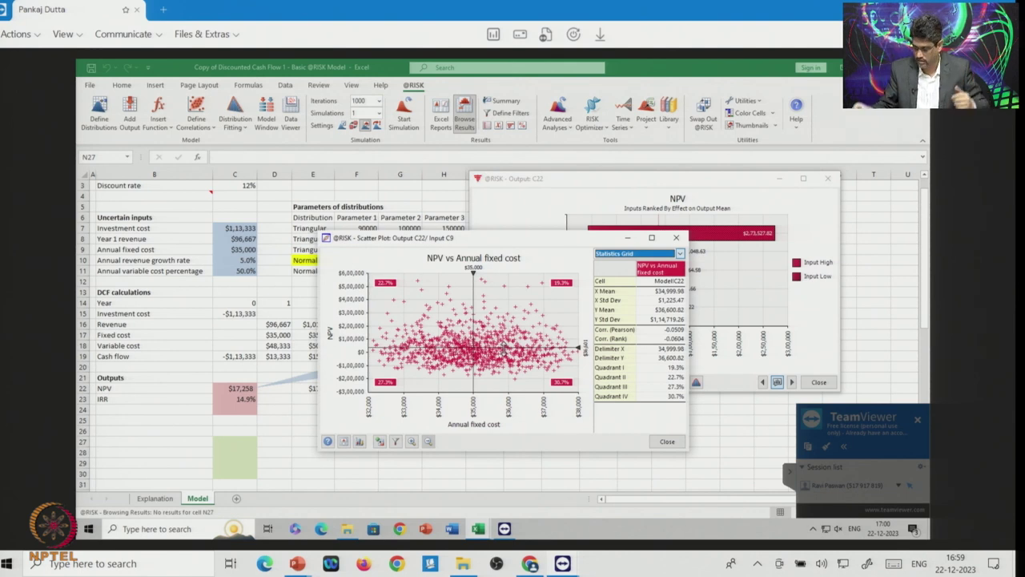
left_click(667, 443)
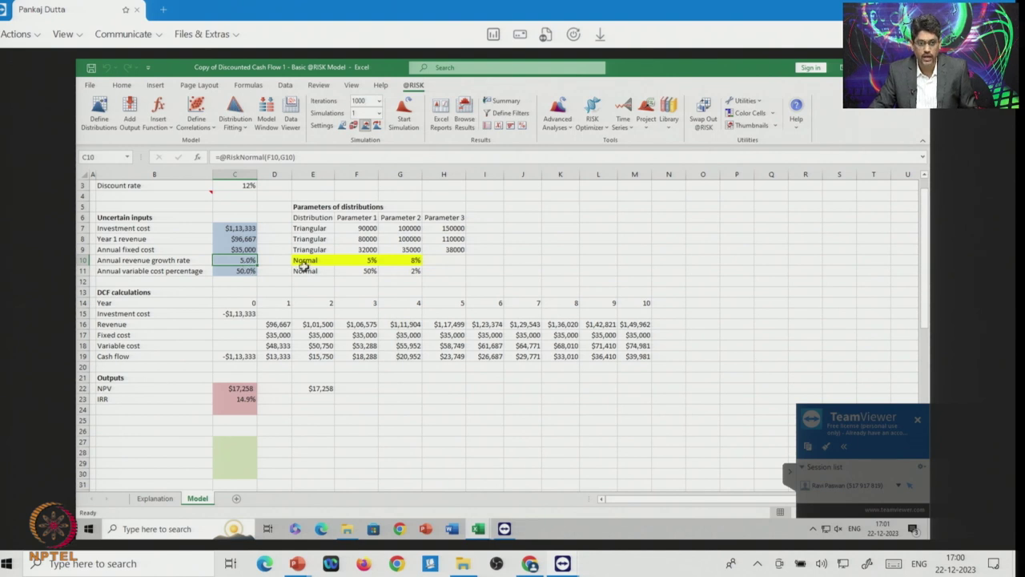
Check the growth rate's normal parameters in F10:G10, its formula in C10 and the revenue formulas in E16:G16.
left_click(373, 260)
left_click_drag(372, 261, 410, 260)
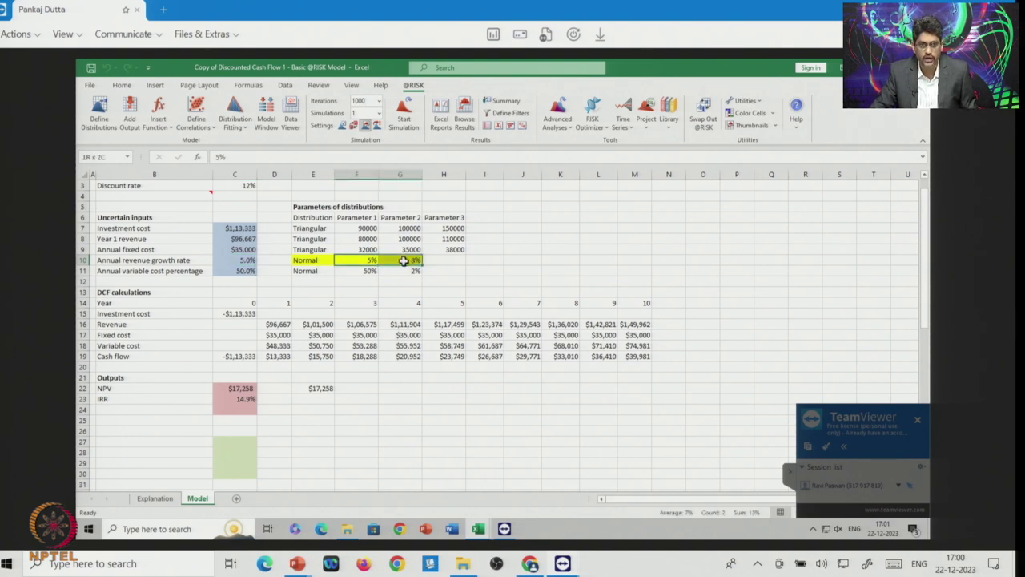
left_click(246, 261)
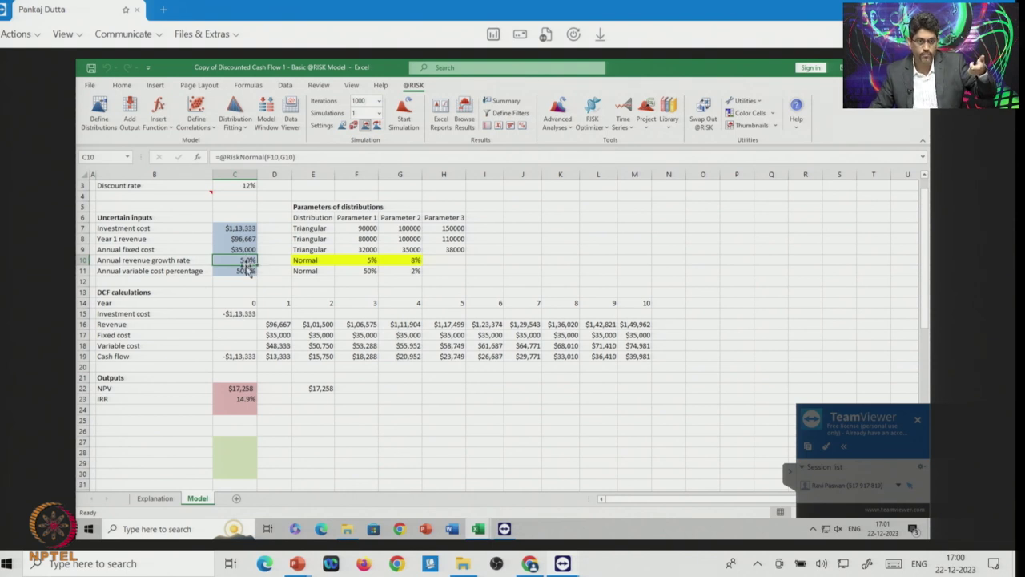
left_click(312, 322)
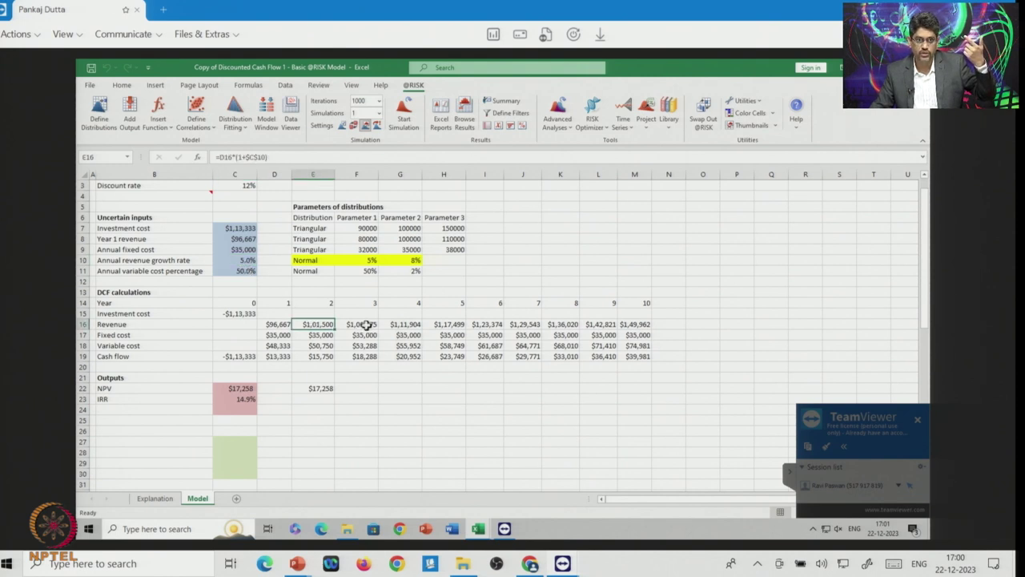
left_click(366, 325)
left_click(406, 326)
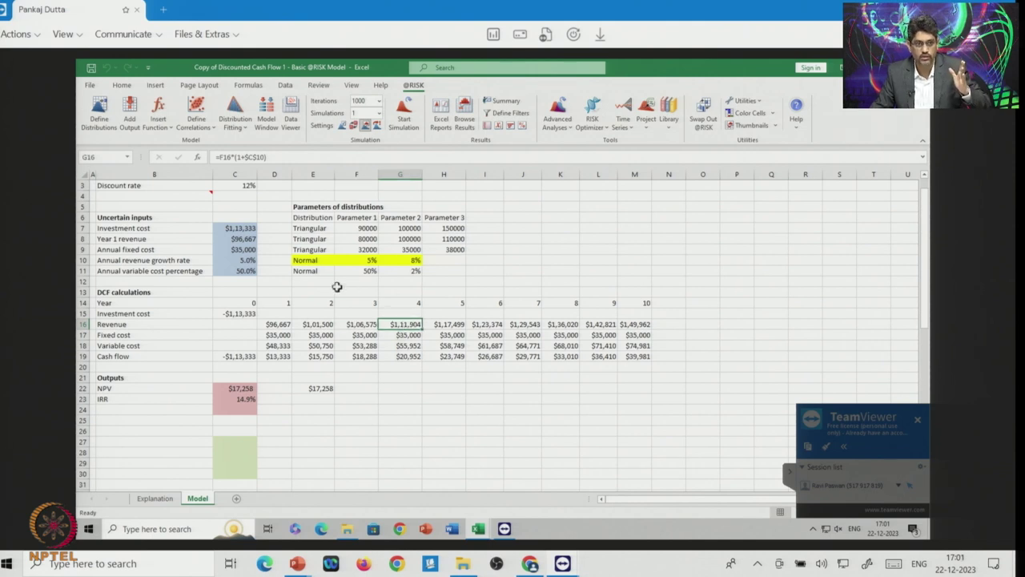
Enter 4% as a sample growth rate in D10 and trace the revenue formulas for years 2 to 6 in E16:I16.
left_click(264, 262)
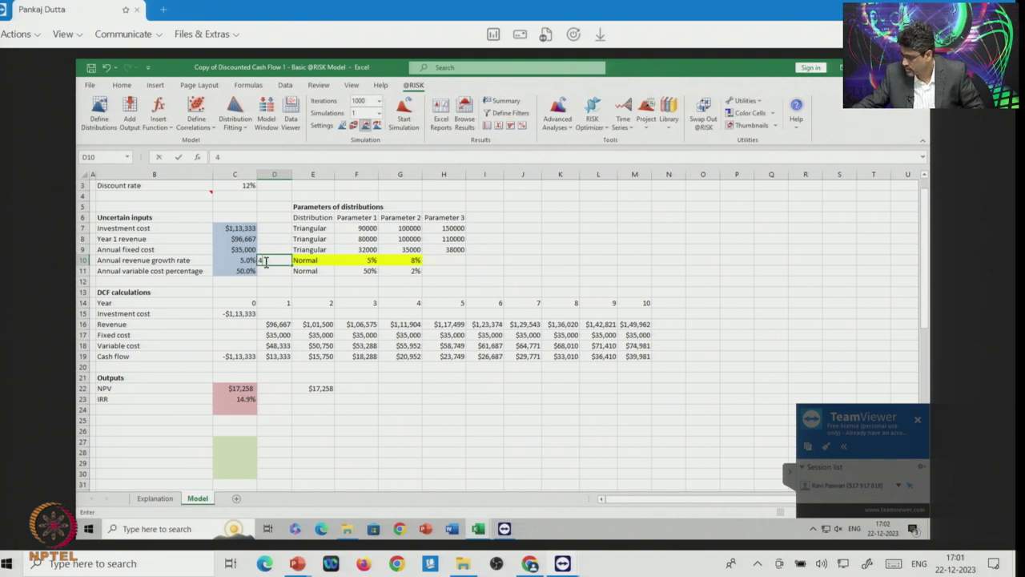
type("4")
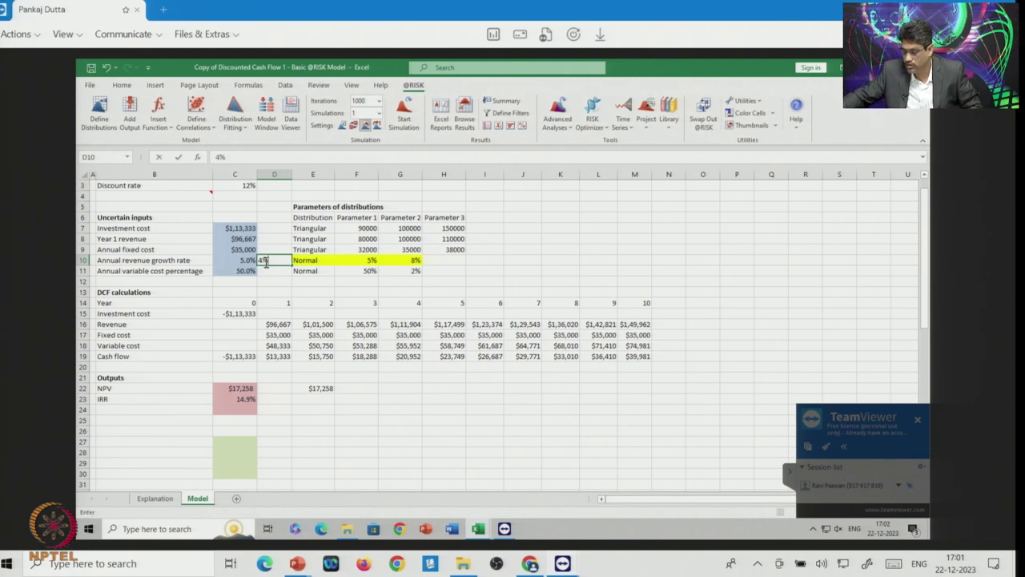
key("Return")
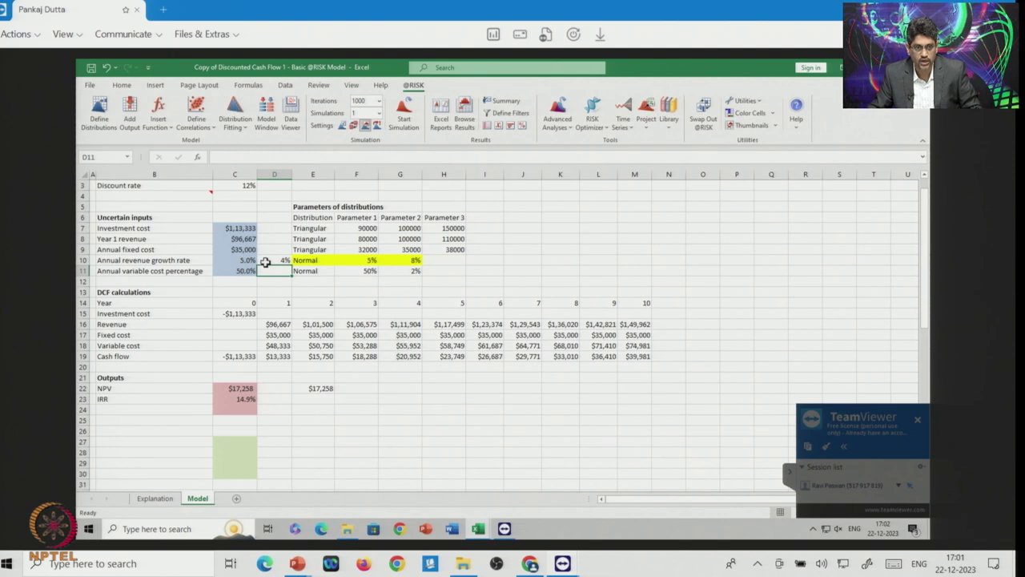
left_click(331, 324)
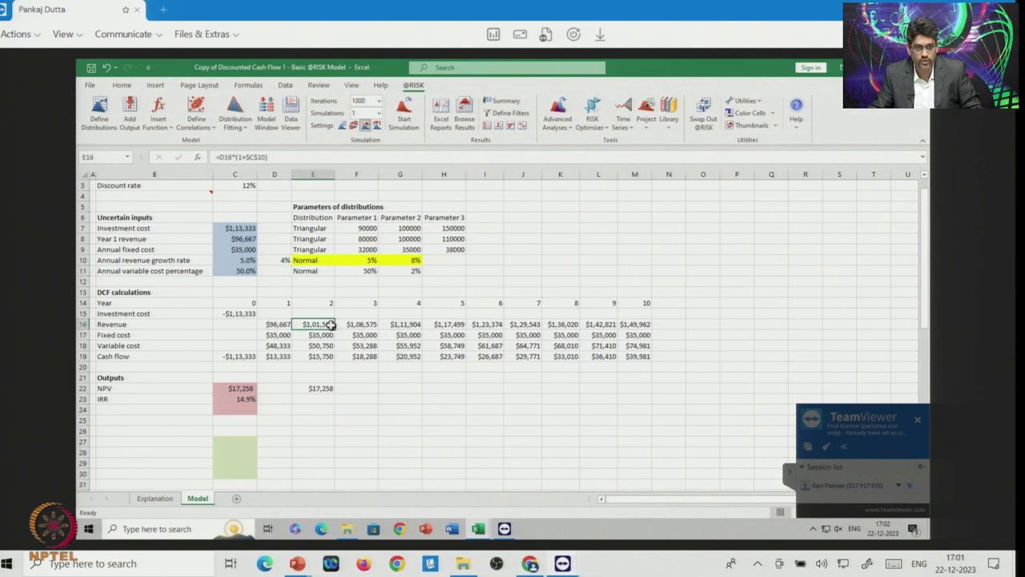
left_click(374, 324)
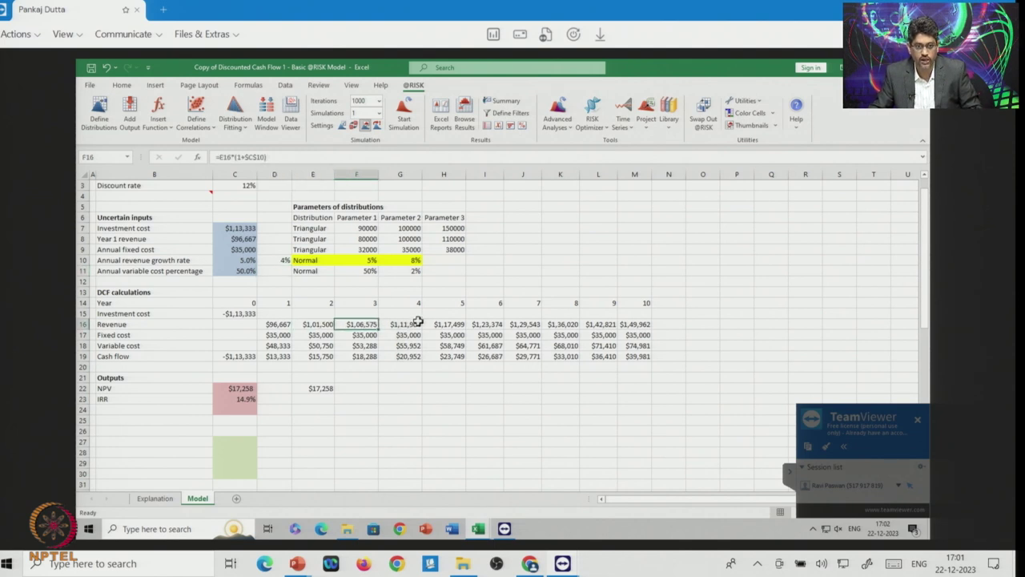
left_click(416, 324)
left_click(462, 322)
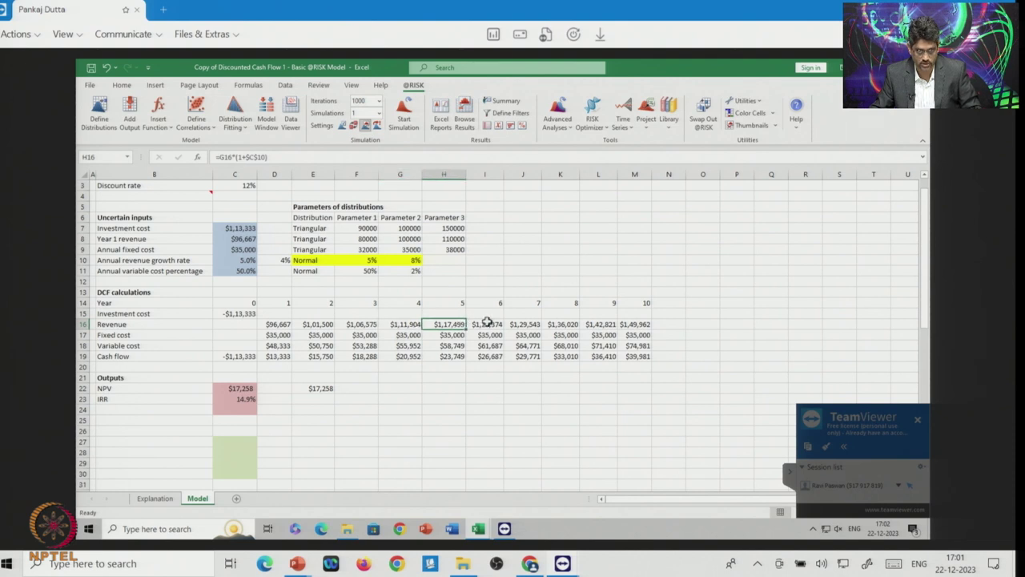
left_click(492, 323)
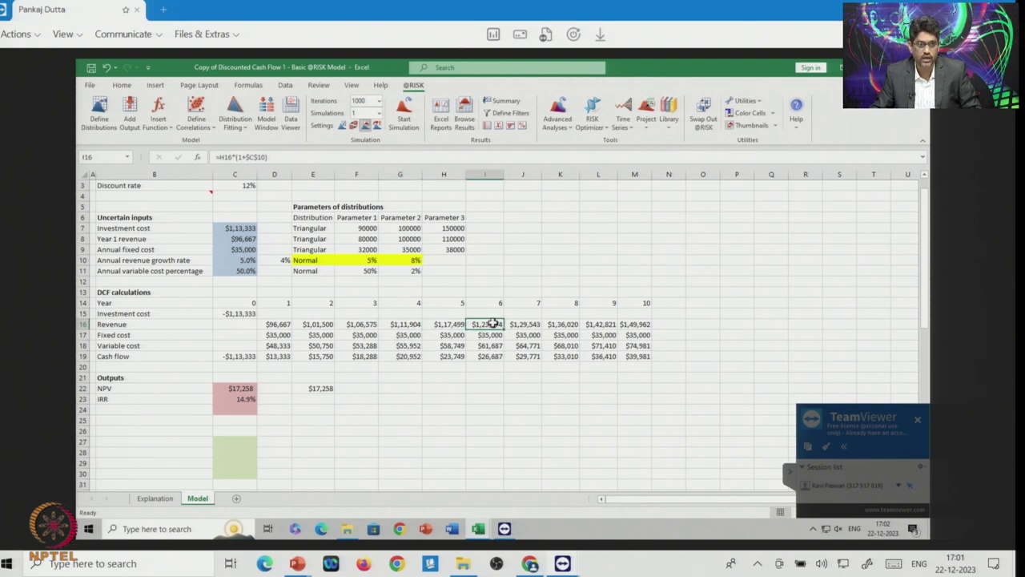
Change the sample growth rate in D10 to 4.5%.
left_click(285, 260)
type("4.5%")
key("Return")
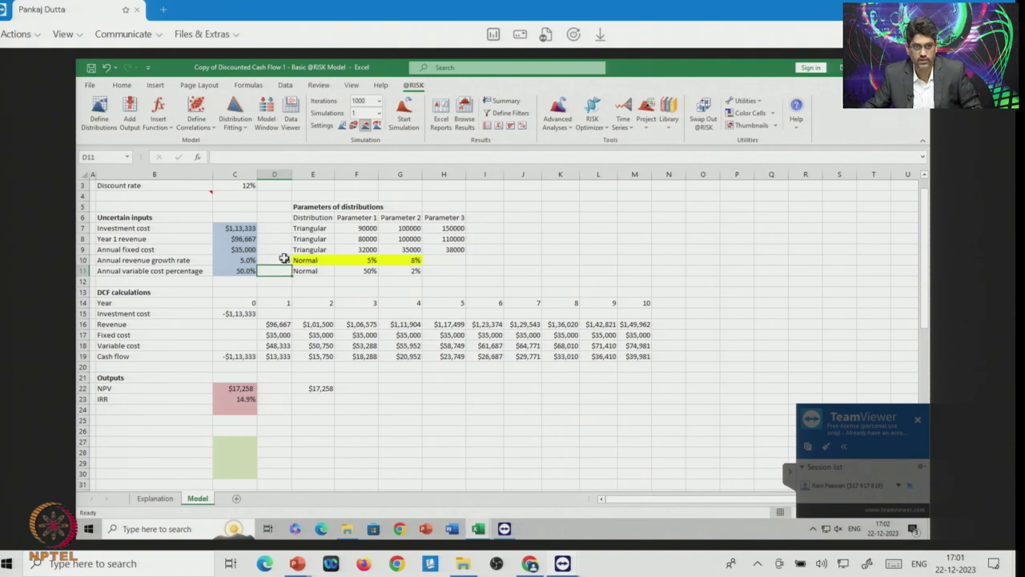
Set the sample growth rate in D10 to 6% and check the year 2 fixed cost formula in E17.
left_click(276, 264)
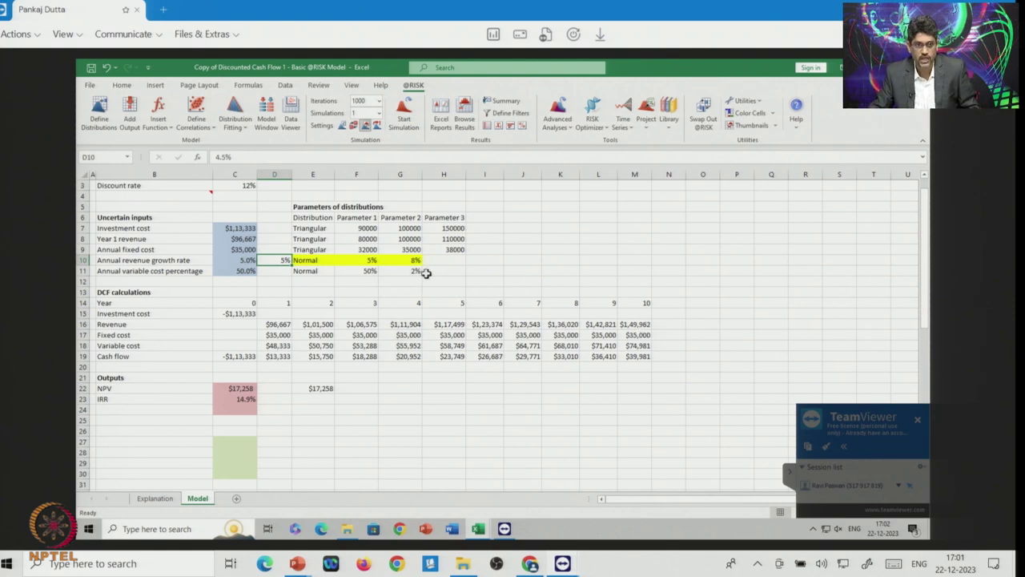
type("6%")
key("Return")
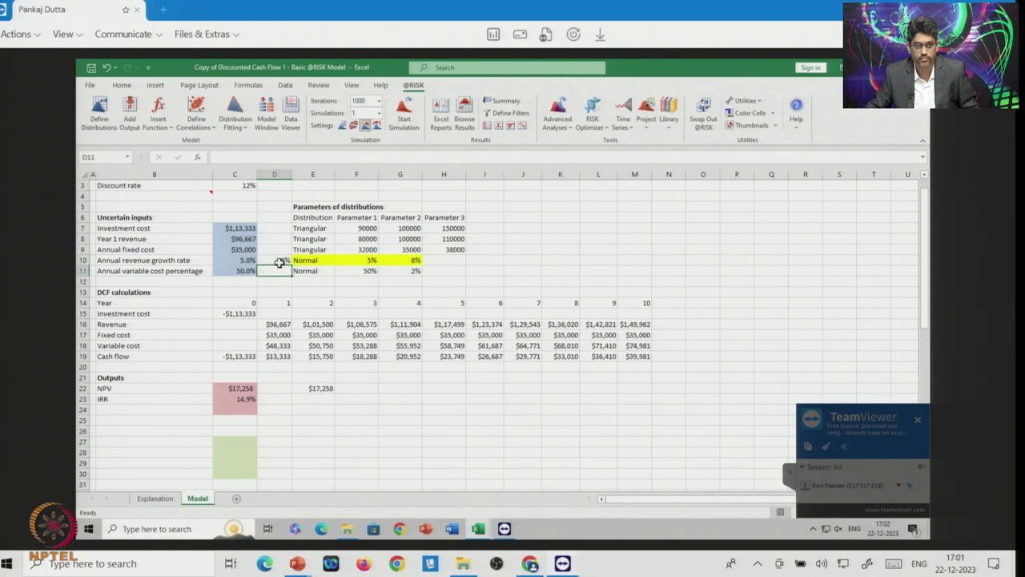
left_click(317, 333)
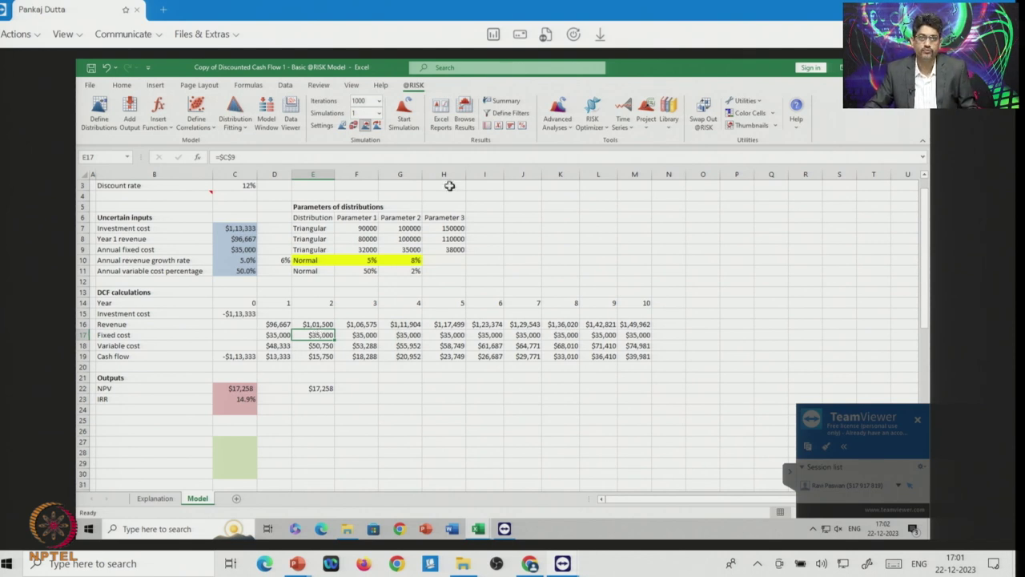
Browse the NPV simulation results in C22, comparing the tornado graph with the distribution graph, and close the results window.
left_click(465, 120)
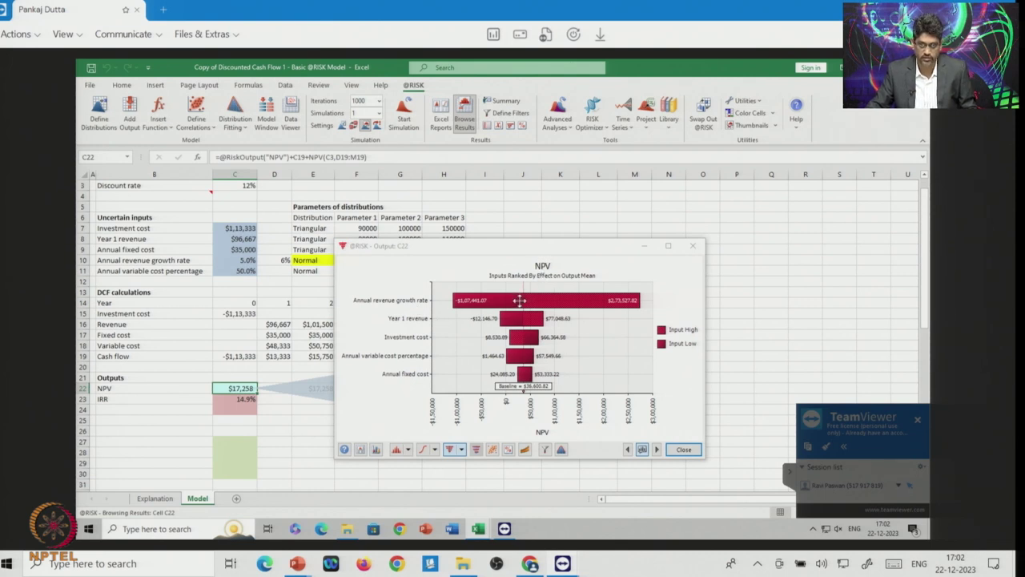
left_click(396, 449)
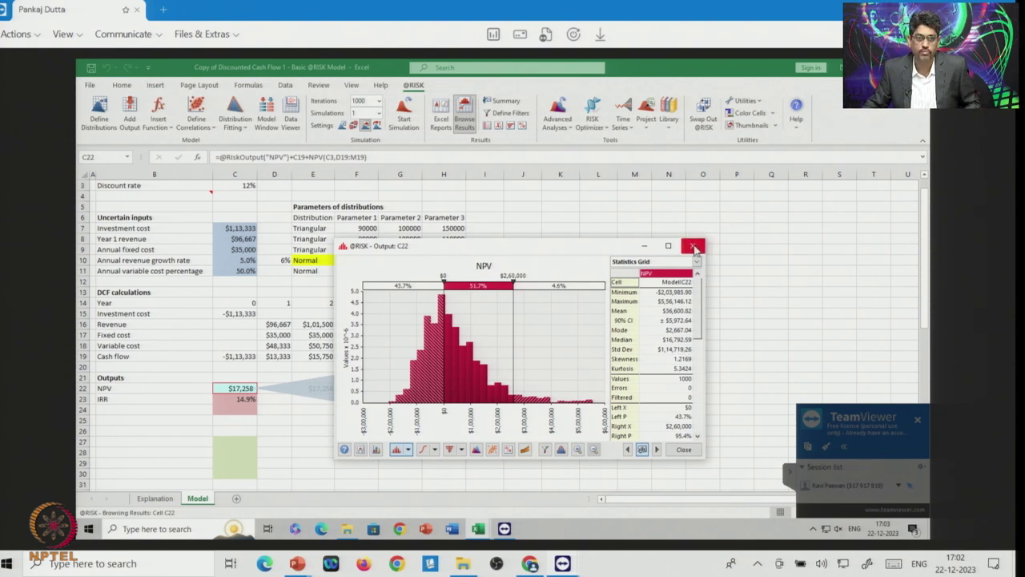
left_click(451, 449)
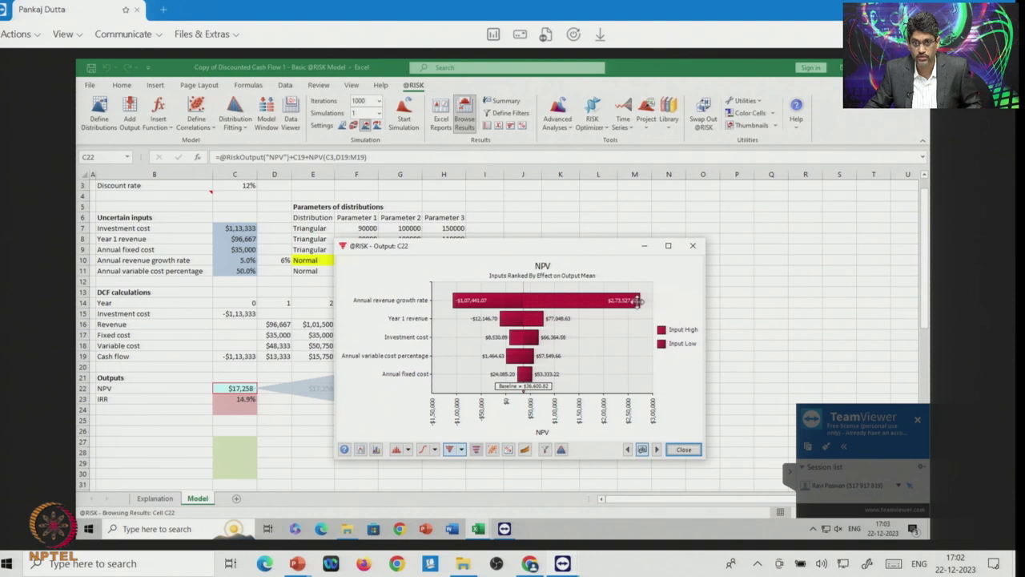
left_click(693, 248)
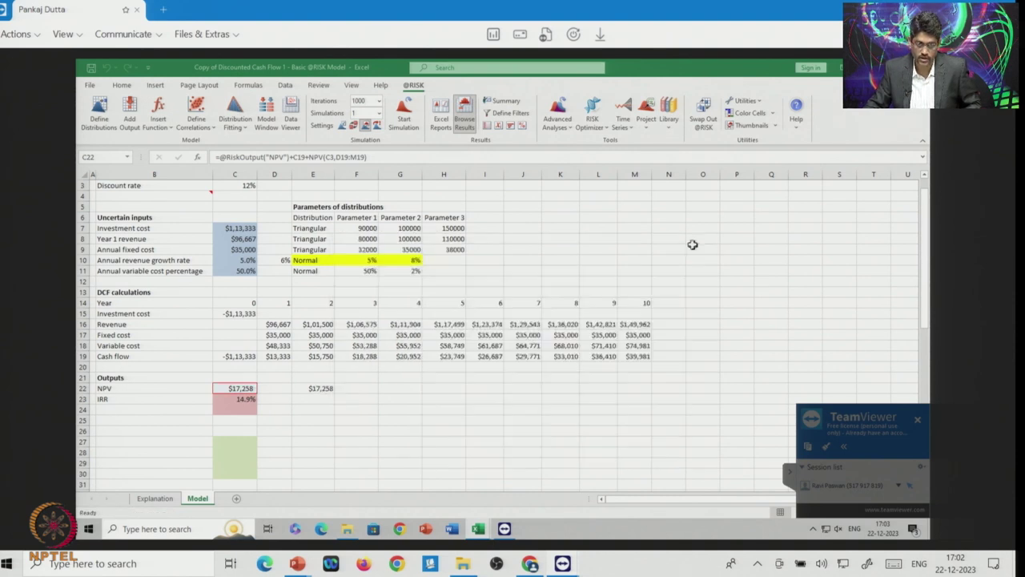
left_click(331, 433)
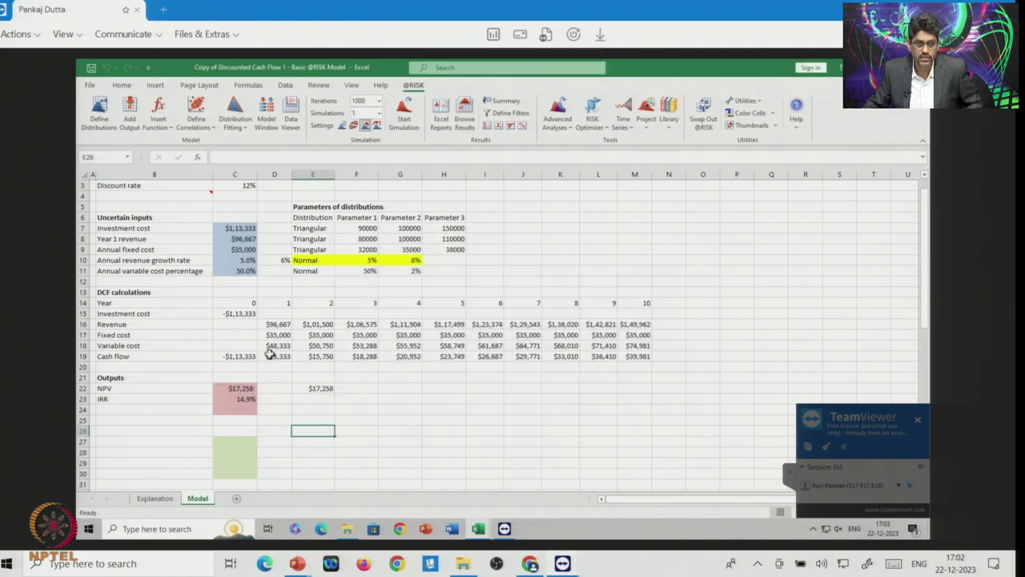
Check the growth rate formula in C10 and its use in the revenue formulas for years 2 to 10 in E16:M16.
left_click(244, 260)
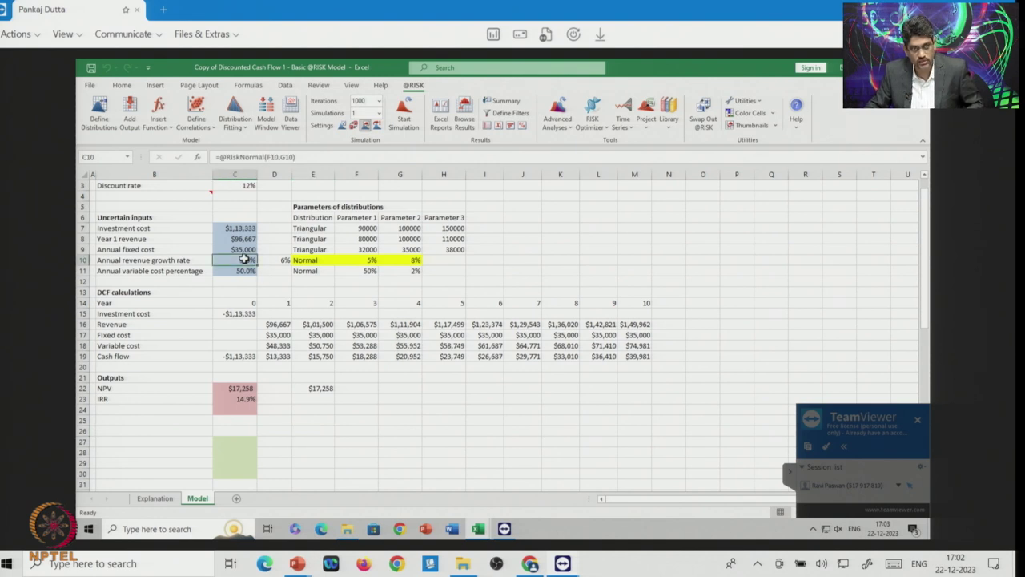
left_click(370, 323)
left_click(405, 325)
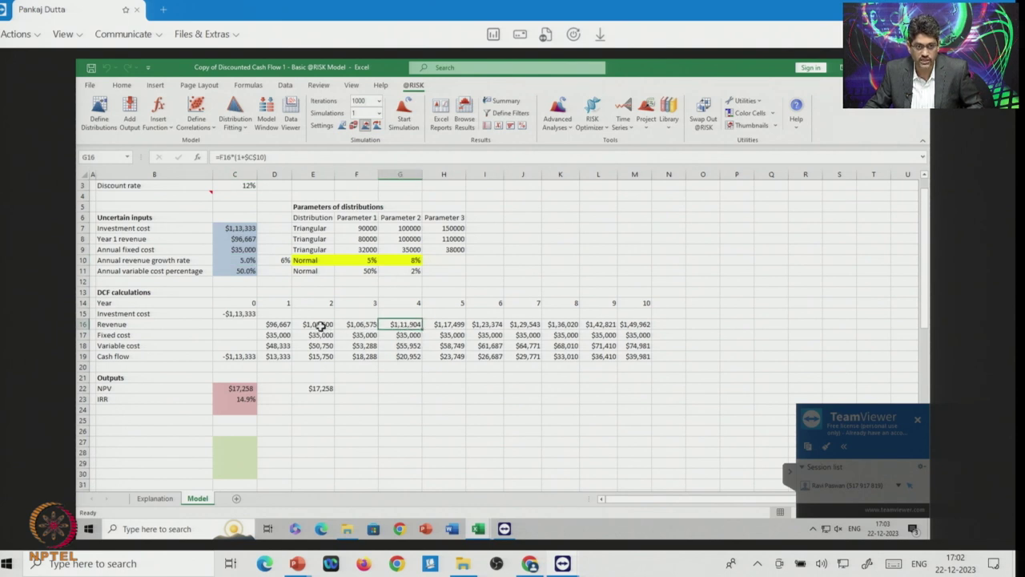
left_click_drag(315, 326, 627, 330)
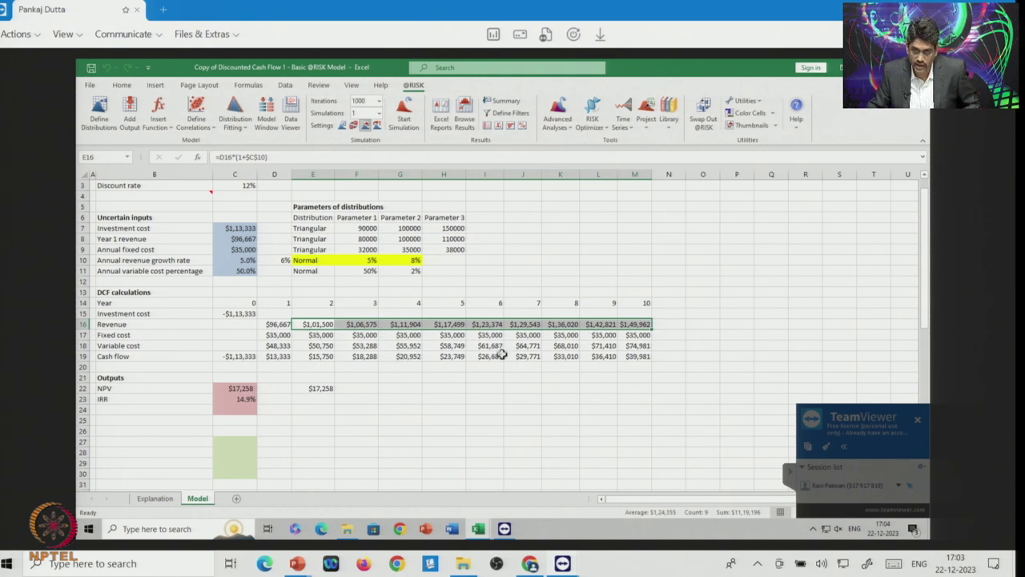
left_click(370, 422)
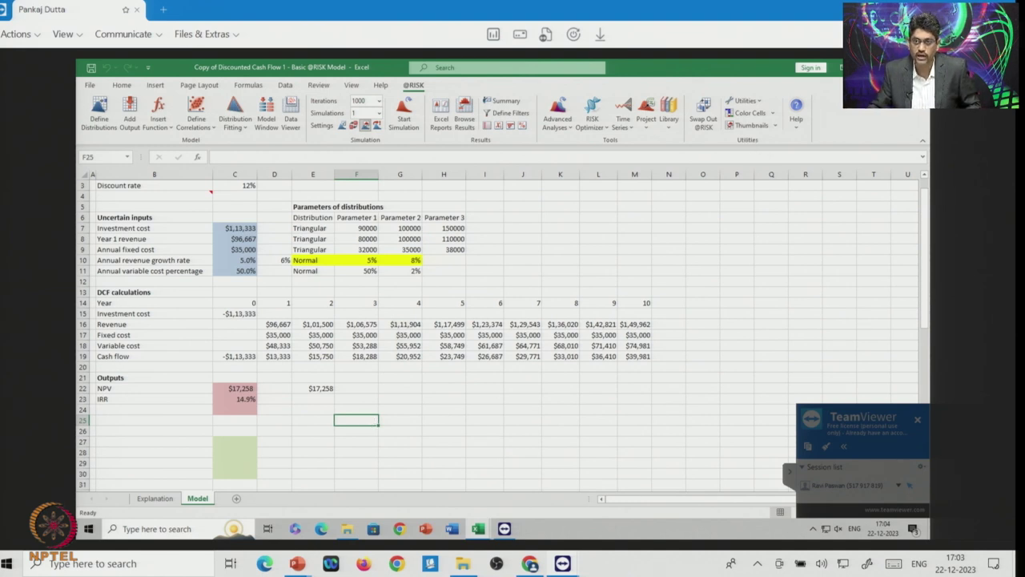
Switch to the Model with Changing Growth Rates workbook and check the growth rate's mean and standard deviation in P12:P13.
key("alt+Tab")
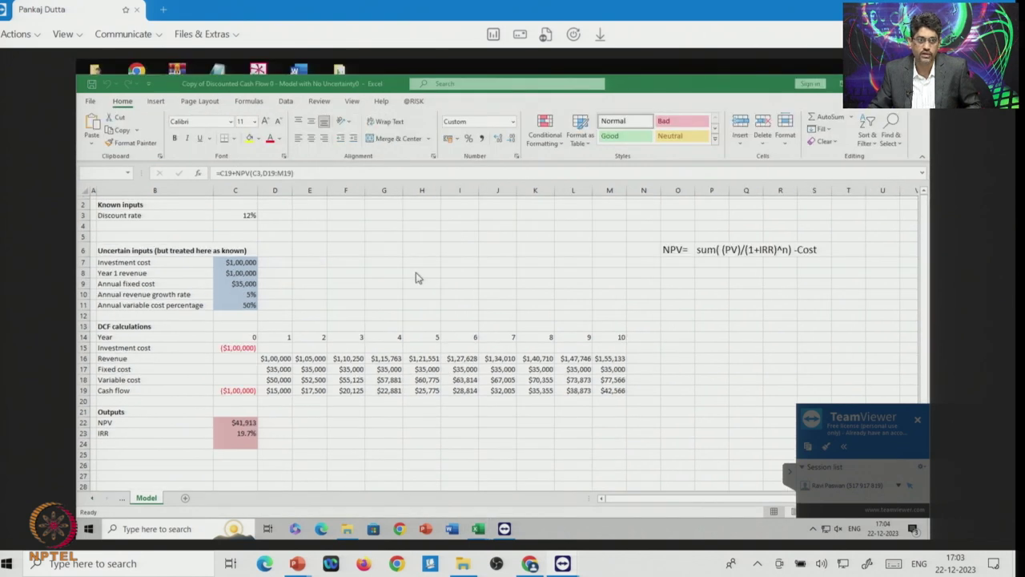
left_click(478, 528)
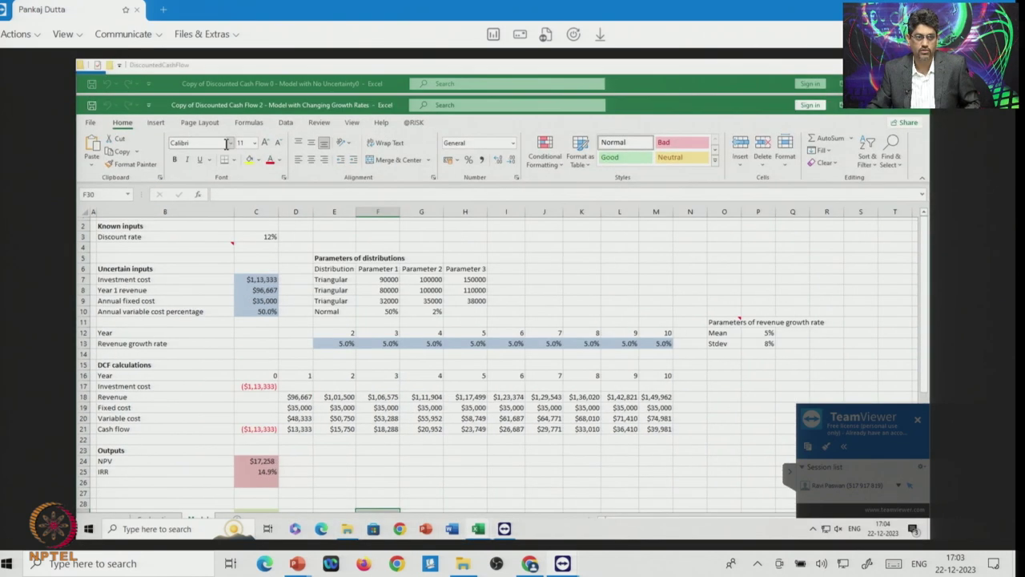
left_click(417, 463)
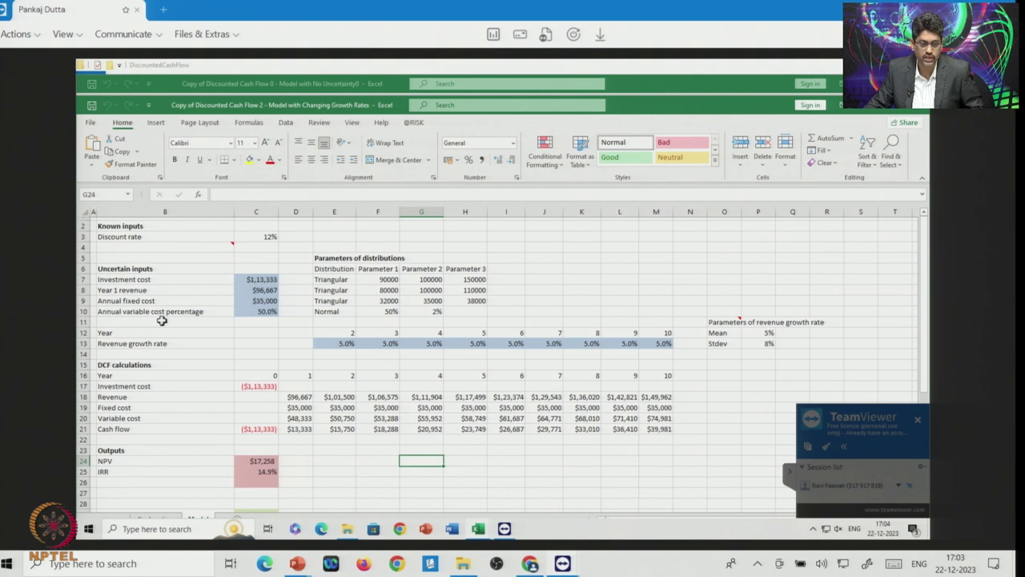
left_click(766, 333)
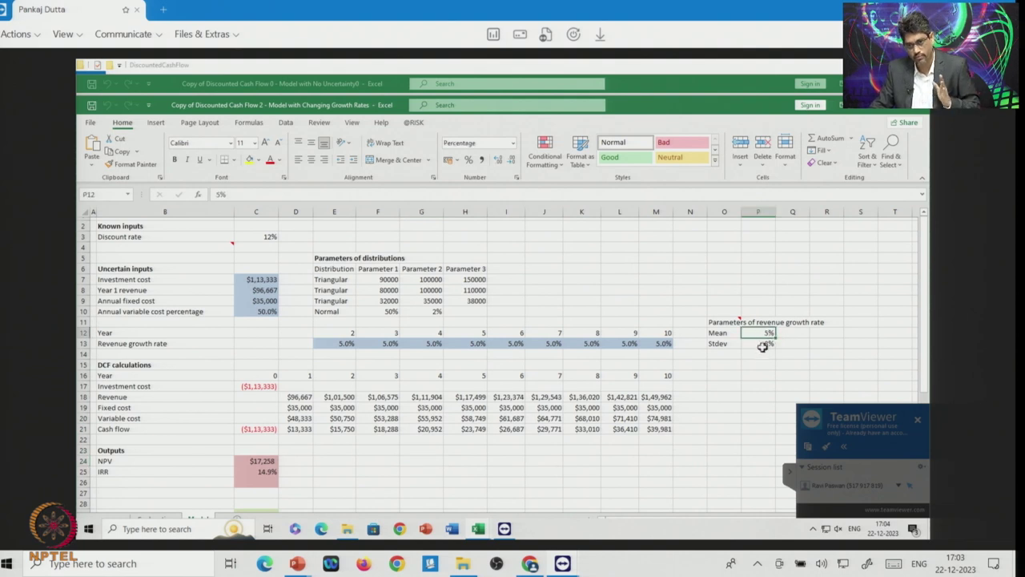
left_click(763, 346)
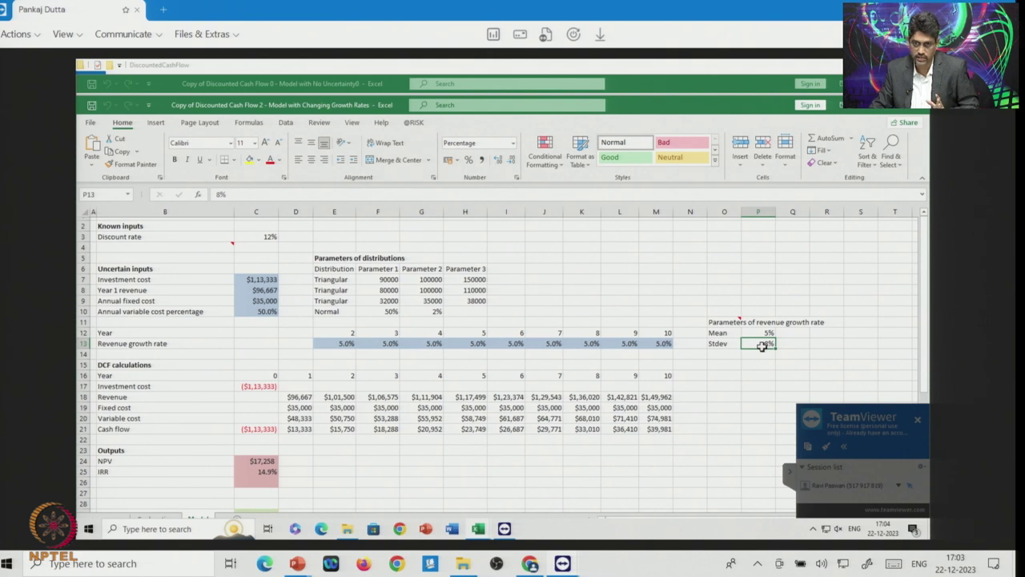
Check the revenue formulas for years 2 to 4 in E18:G18.
left_click(350, 397)
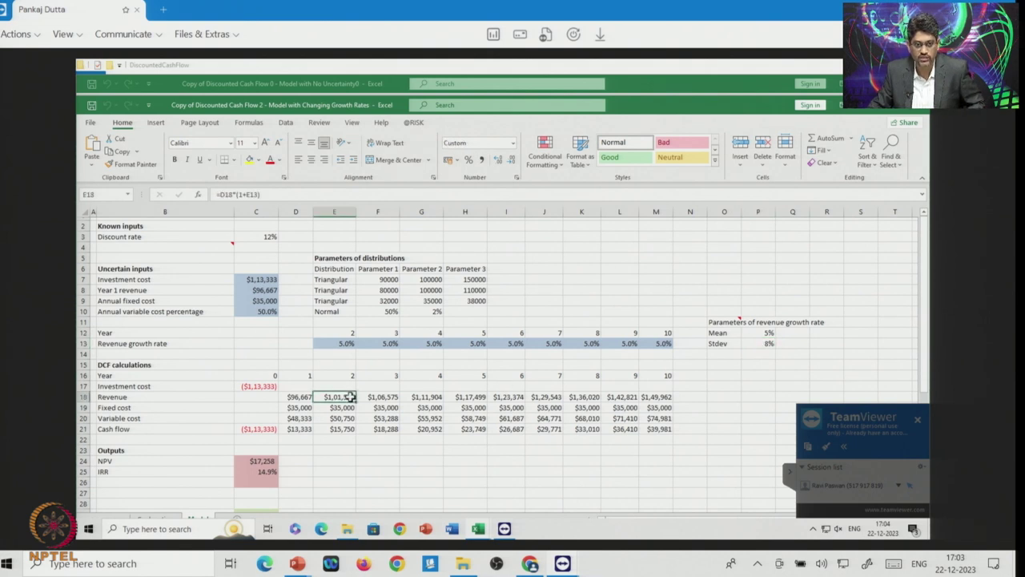
left_click(386, 396)
left_click(436, 397)
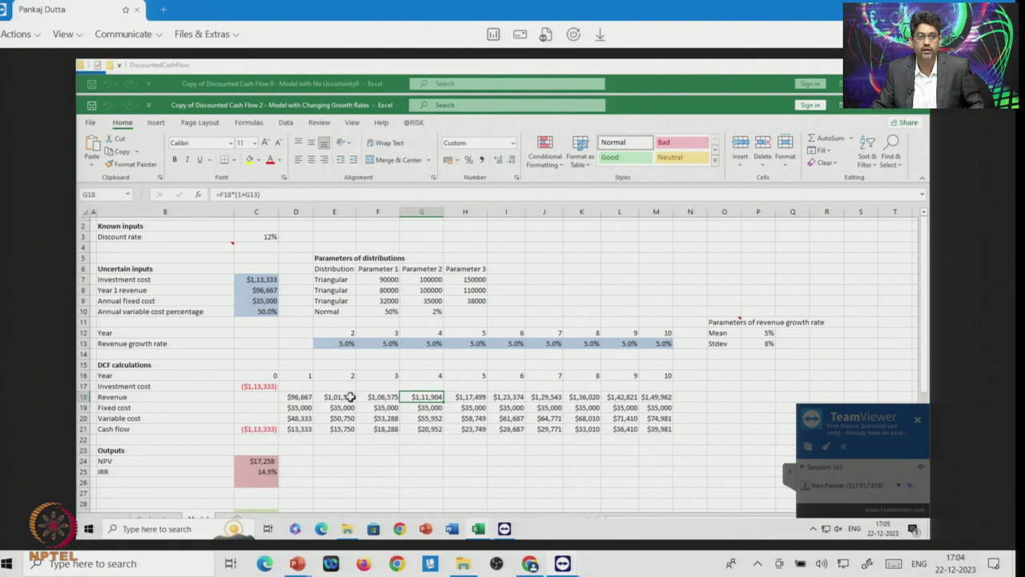
Compare the separate RiskNormal growth rate formulas for the individual years in E13:I13.
left_click(344, 342)
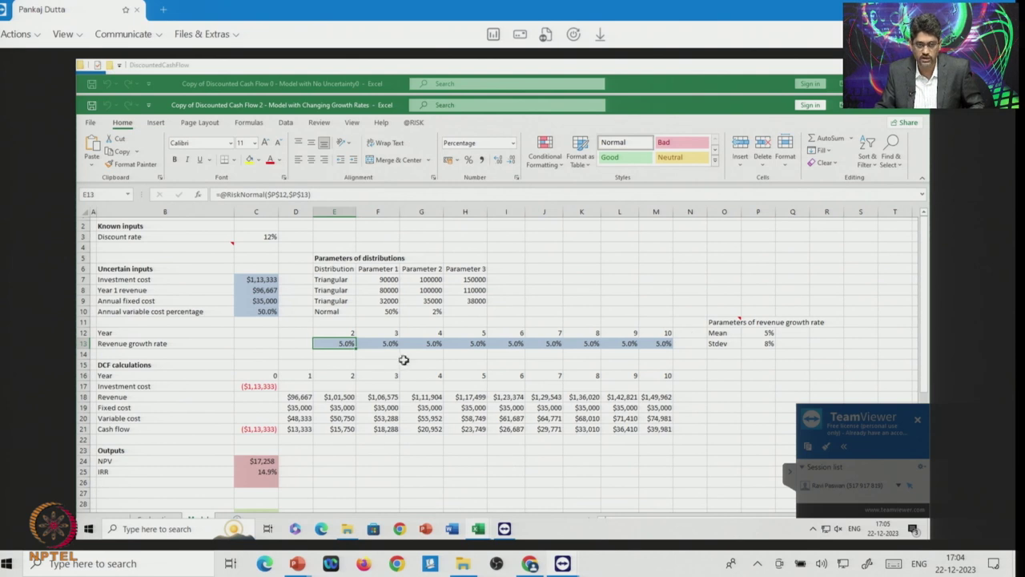
key("Tab")
key("Tab")
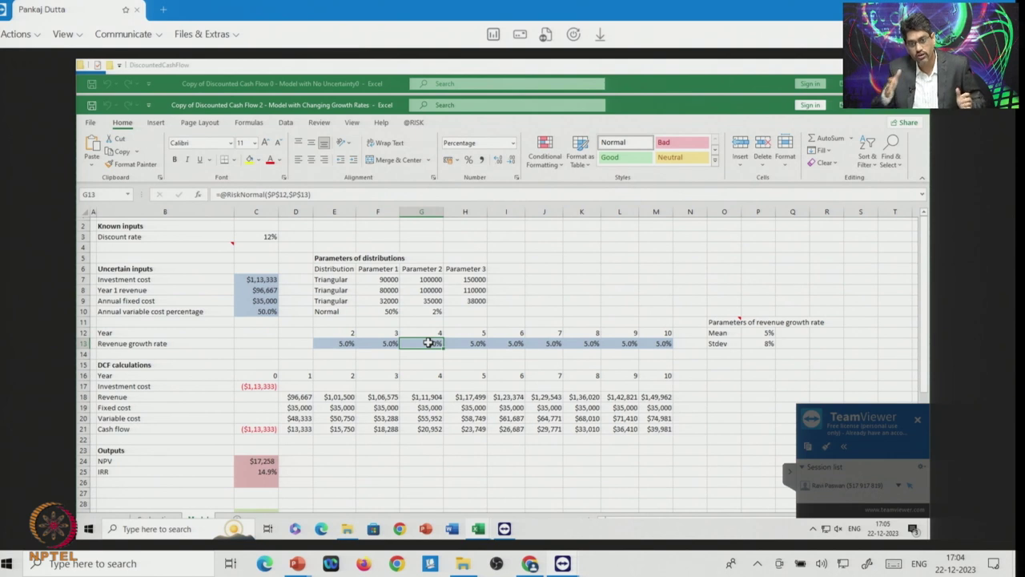
left_click(336, 343)
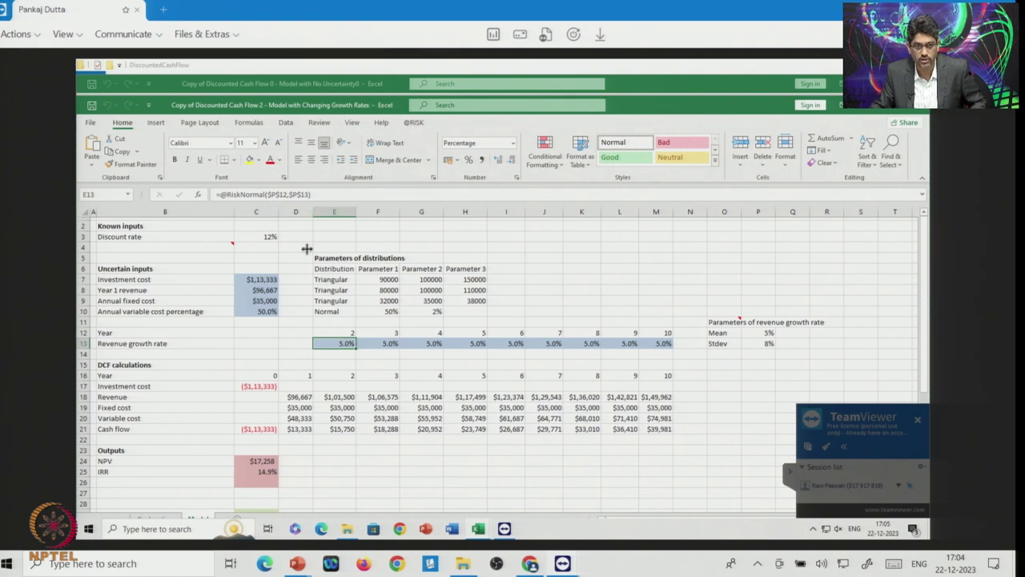
left_click(389, 344)
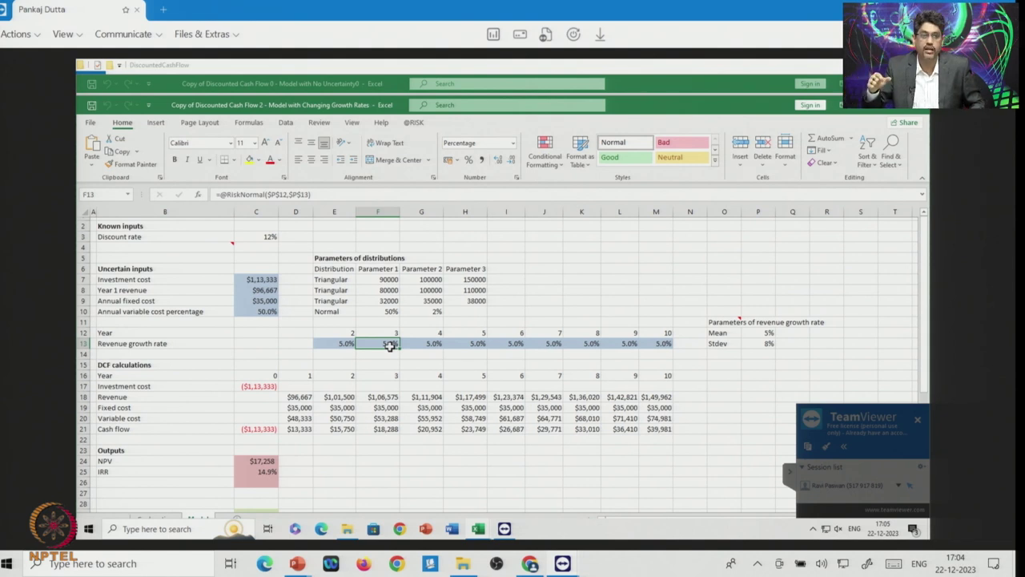
left_click(432, 344)
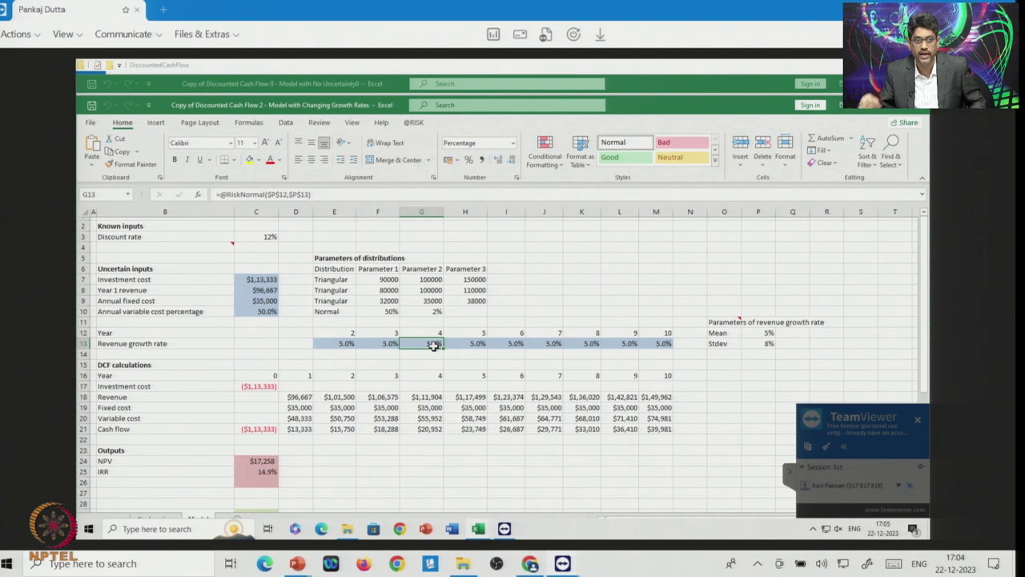
left_click(491, 344)
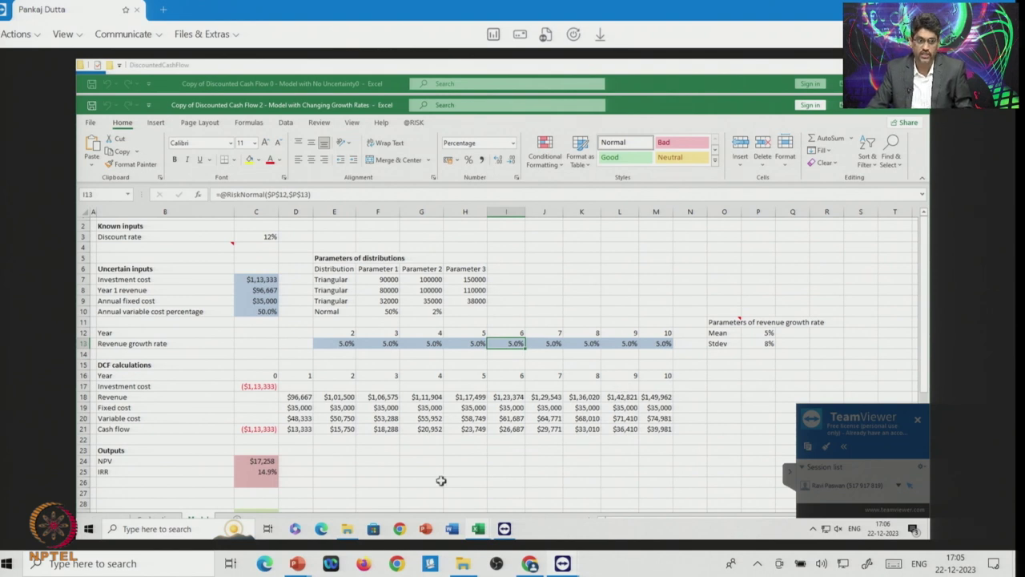
Check the NPV output formula in C24 and trace the year 4 revenue formula in G18 to its growth rate in G13.
left_click(261, 463)
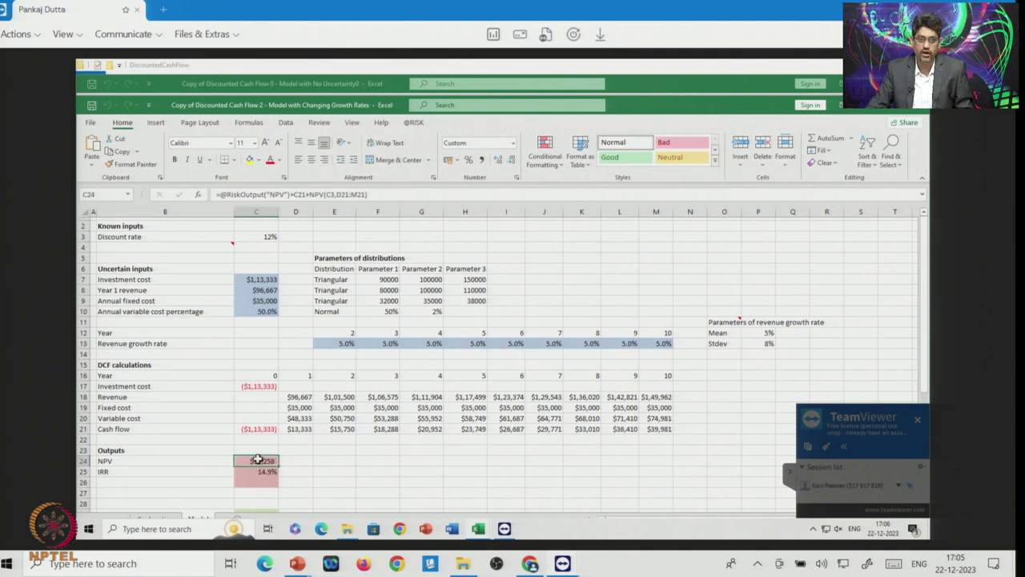
left_click(418, 397)
double_click(419, 398)
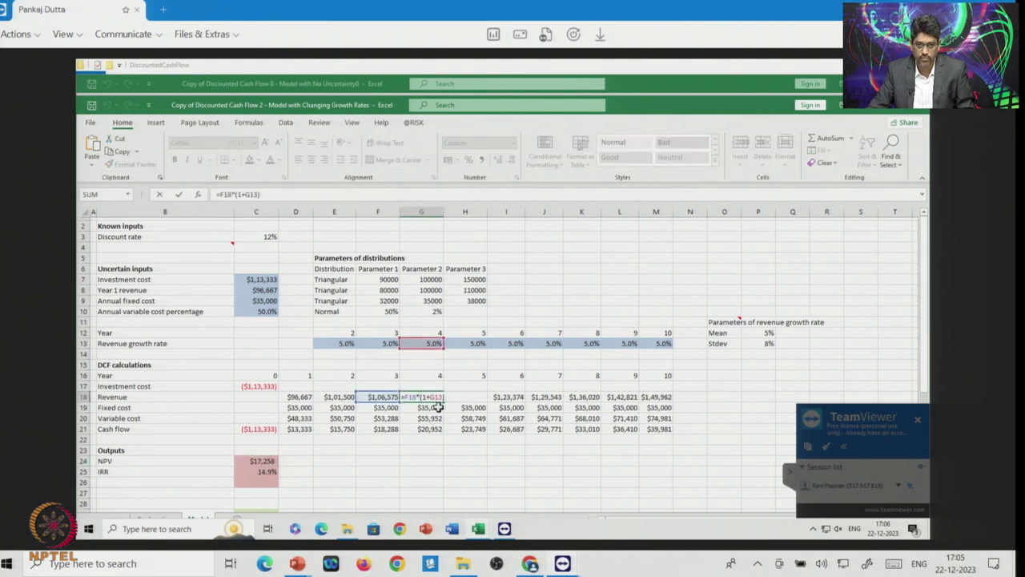
key("Return")
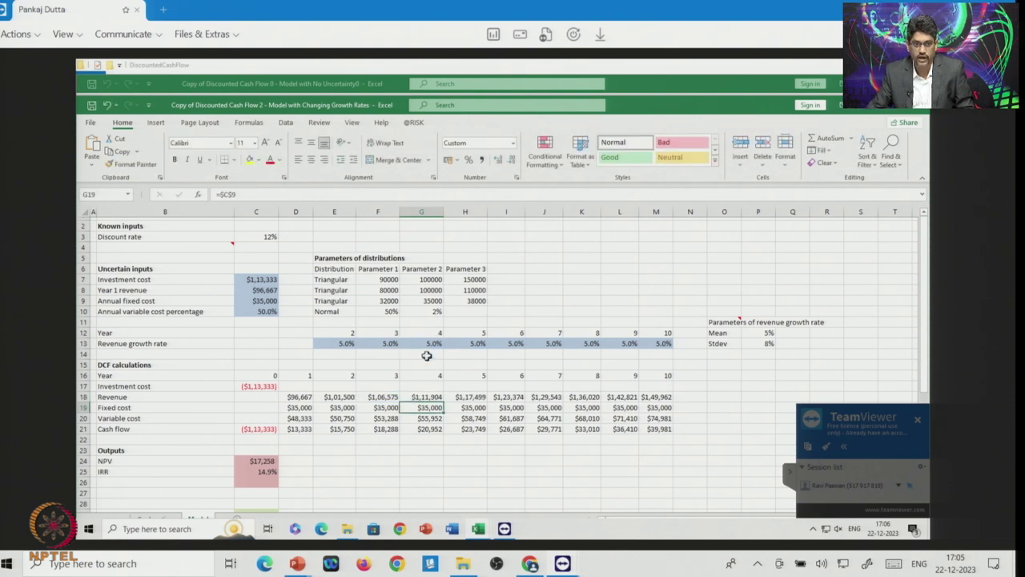
left_click(427, 344)
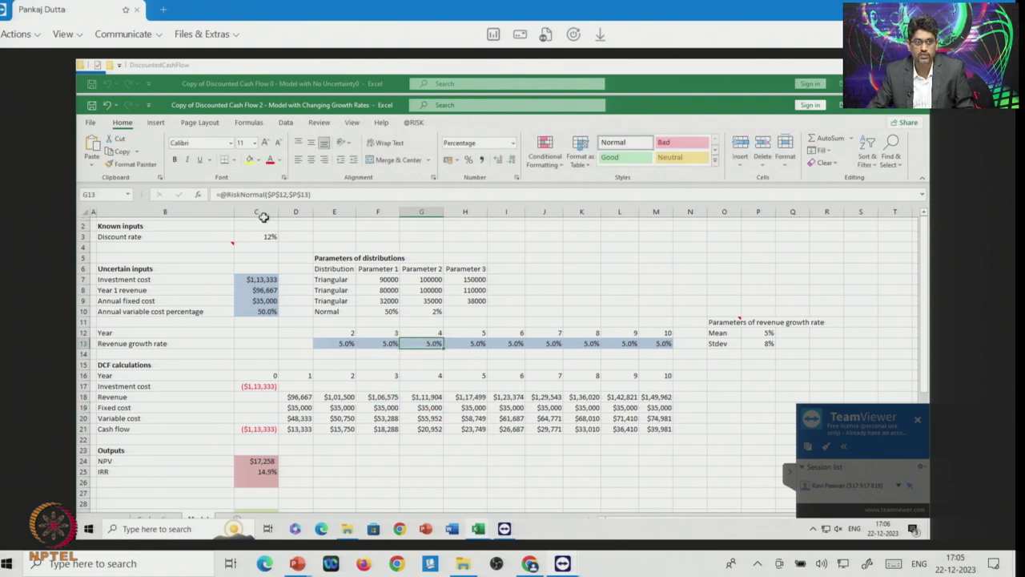
key("Return")
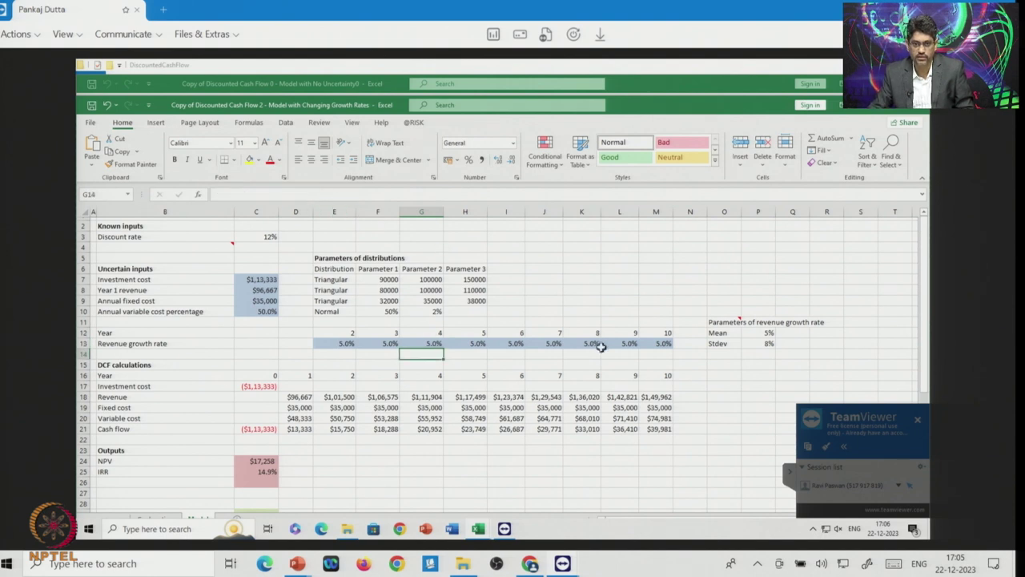
Trace the year 7 revenue formula in J18 to its growth rate in J13 and review the growth rate row E13:M13.
left_click(549, 397)
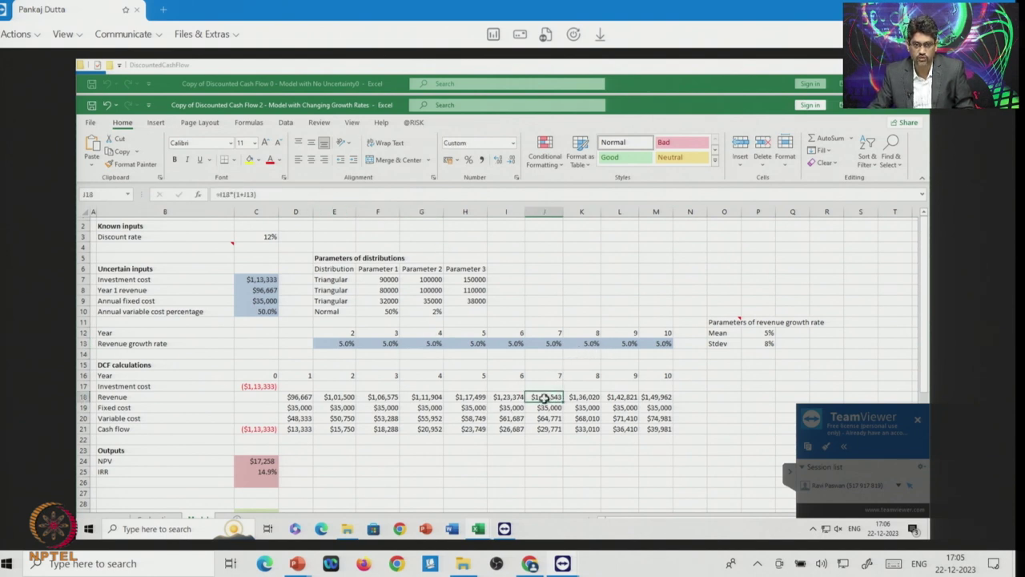
double_click(546, 397)
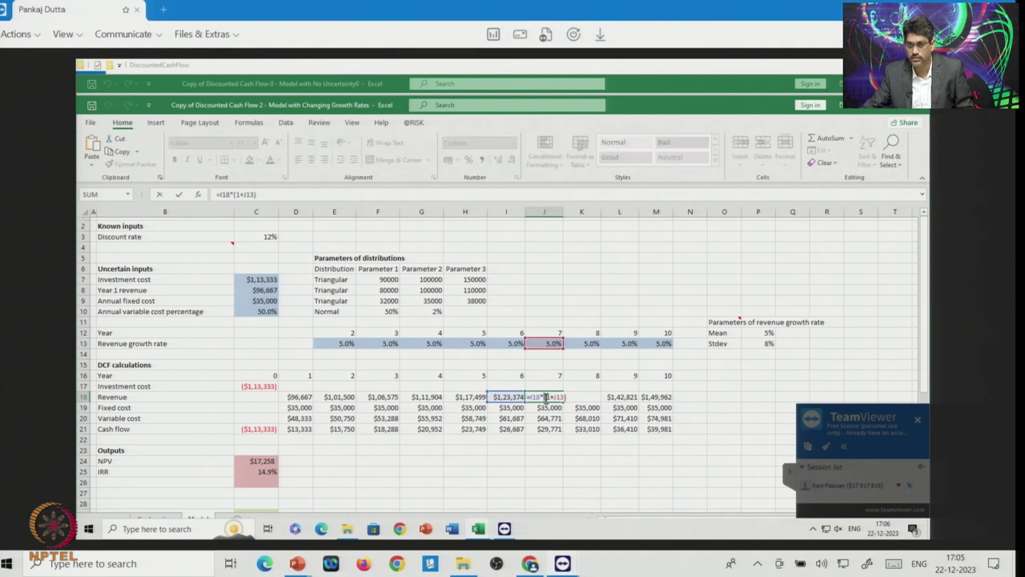
key("Return")
left_click(551, 345)
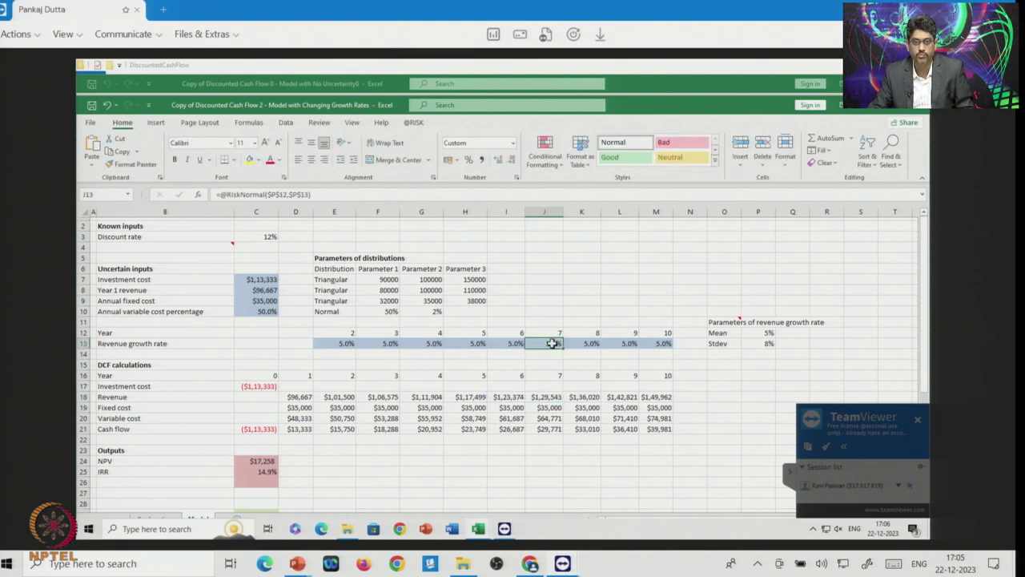
key("Down")
left_click_drag(325, 343, 644, 346)
left_click(535, 300)
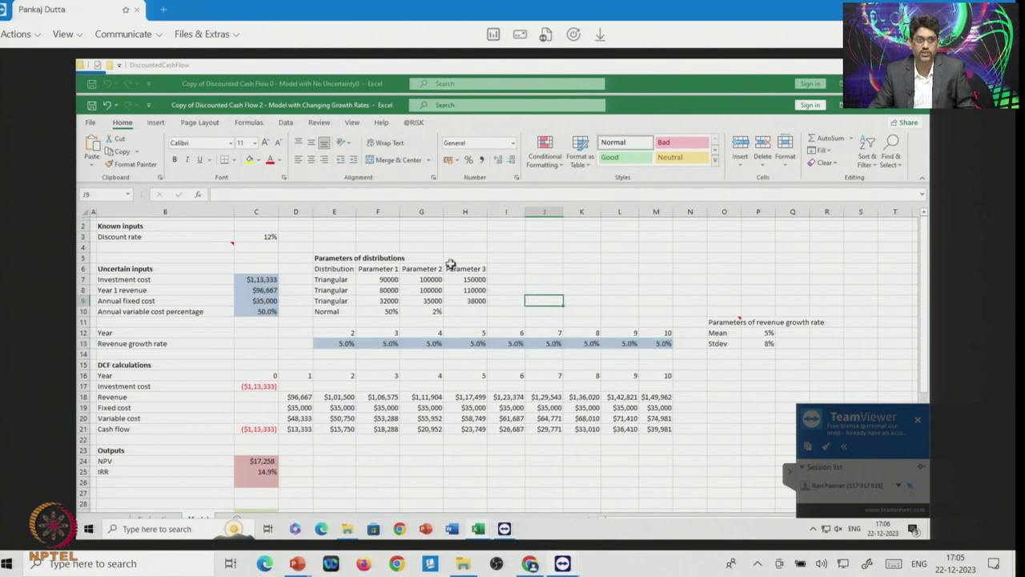
left_click(419, 123)
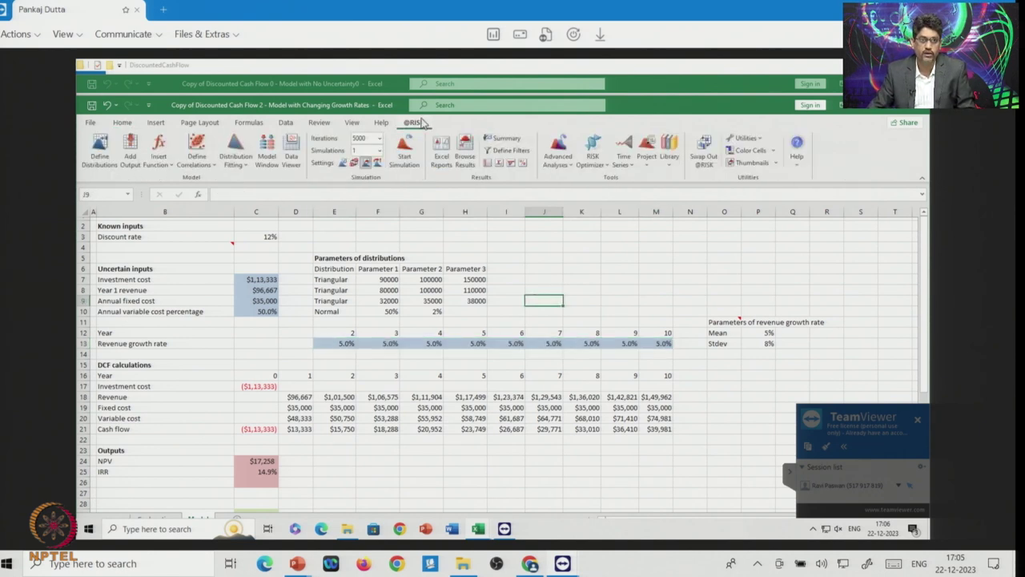
left_click(380, 138)
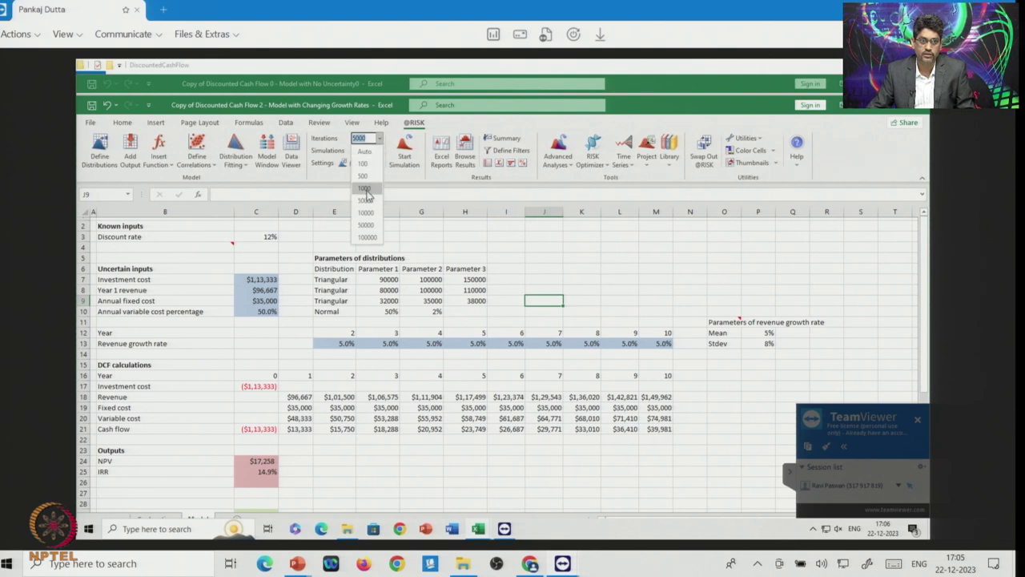
left_click(365, 188)
left_click(400, 154)
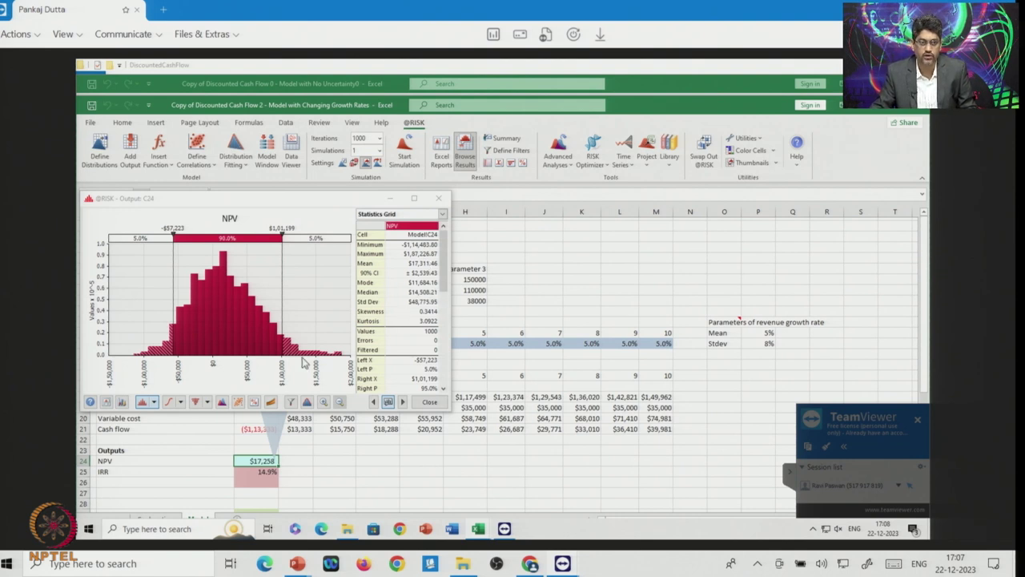
left_click(206, 403)
left_click(230, 417)
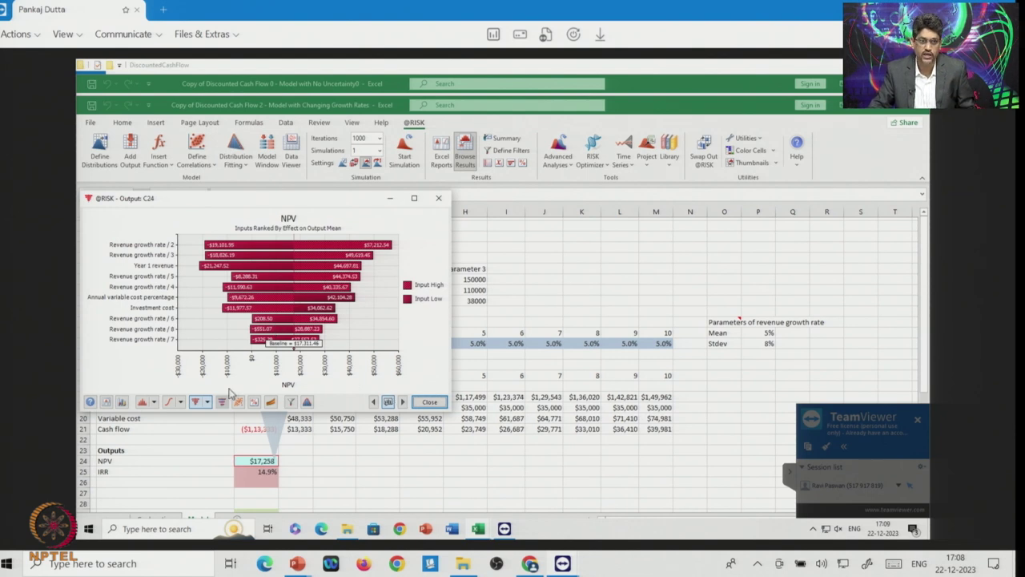
View the NPV results as a Spider Graph - Change in Output Mean and close the graph window.
left_click(207, 402)
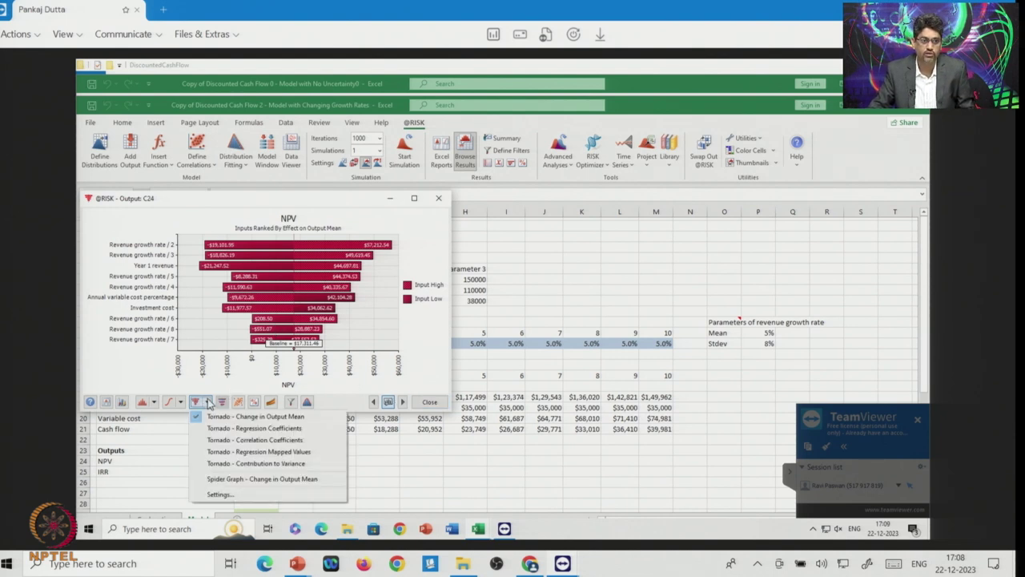
left_click(237, 479)
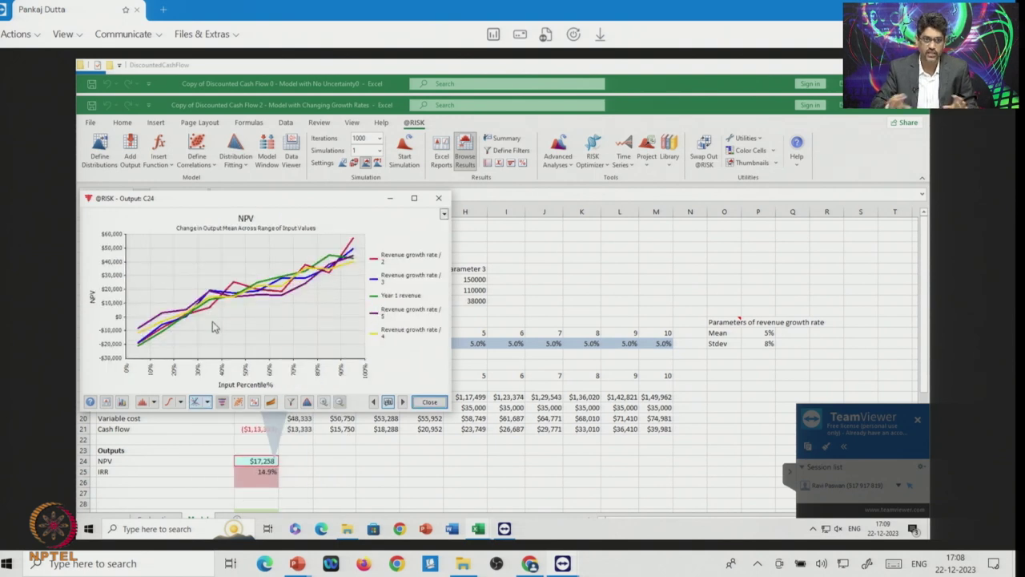
left_click(430, 403)
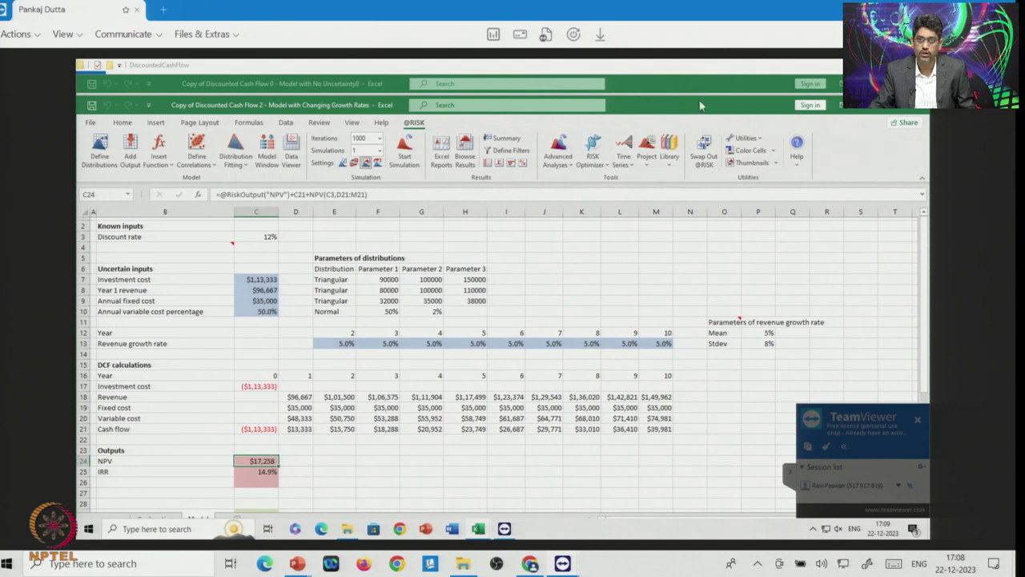
left_click_drag(699, 105, 761, 61)
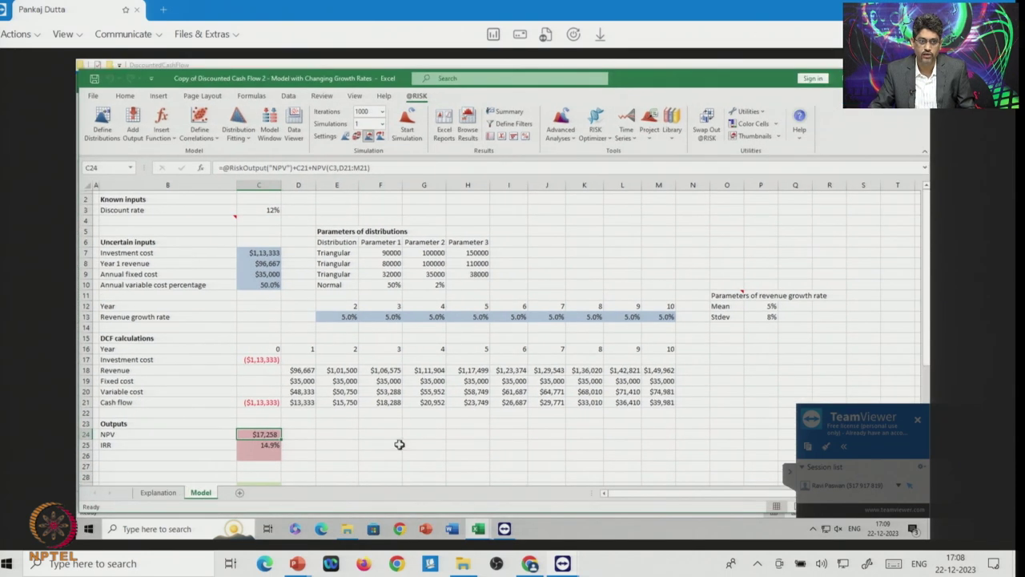
left_click(480, 532)
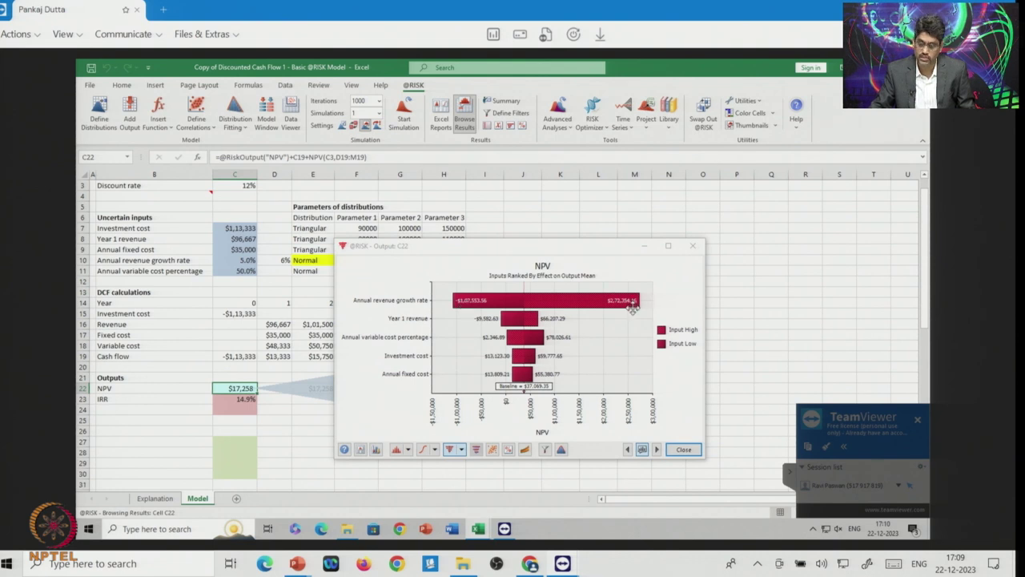
left_click(693, 245)
Return to the Model with Changing Growth Rates workbook and browse its NPV results as a Tornado - Change in Output Mean graph.
mouse_move(484, 532)
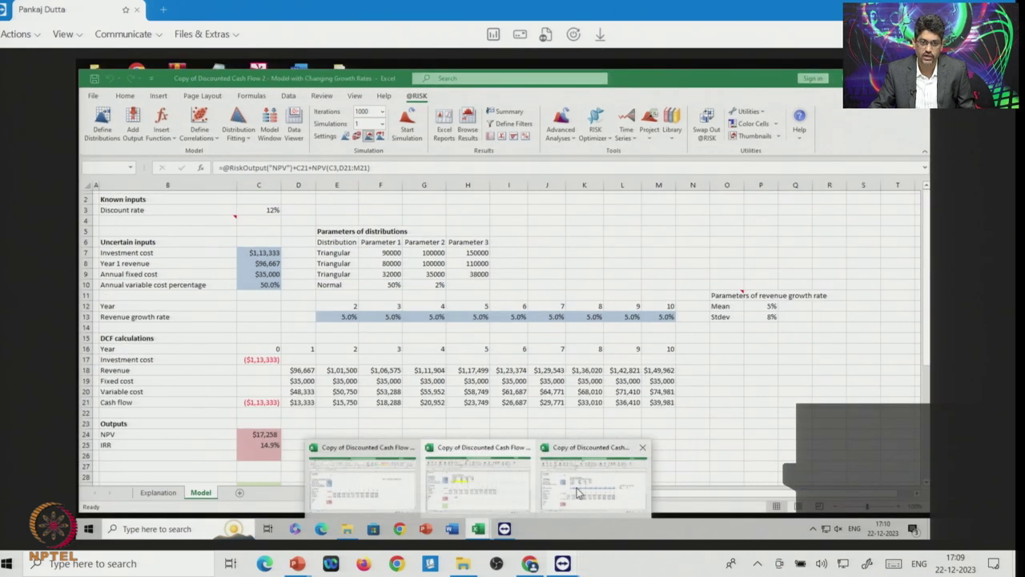
left_click(577, 493)
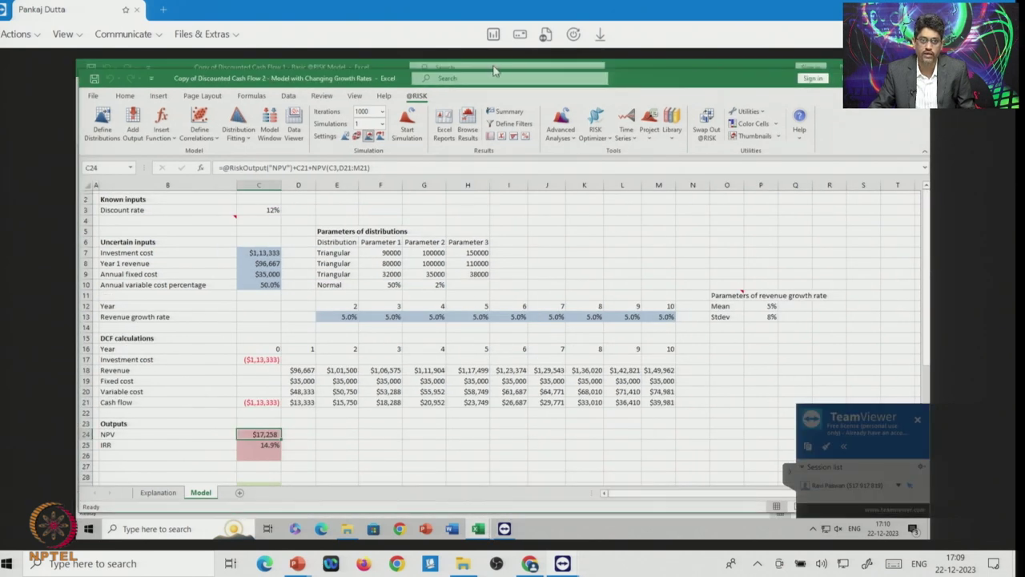
left_click(467, 133)
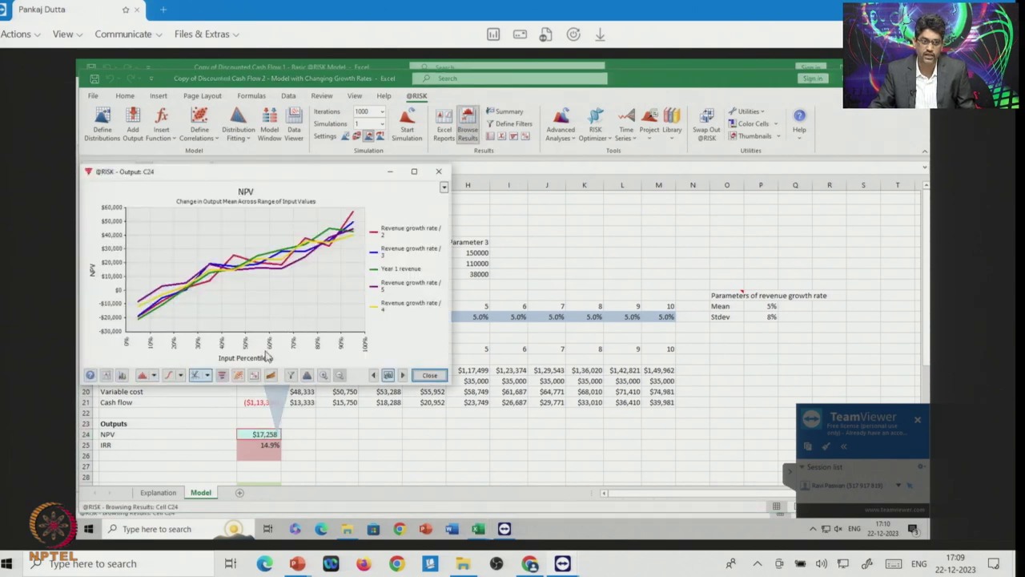
left_click(207, 376)
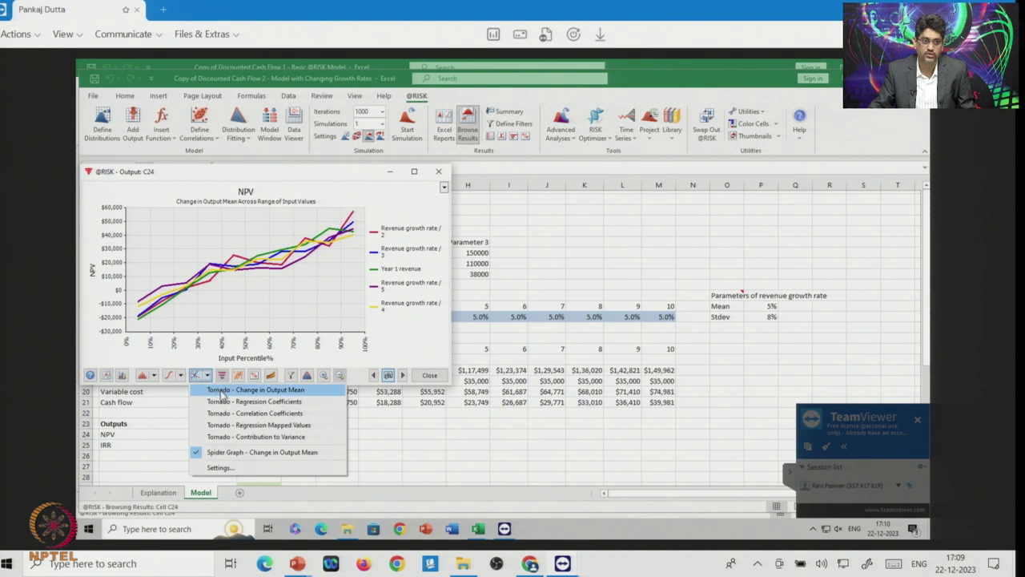
left_click(221, 390)
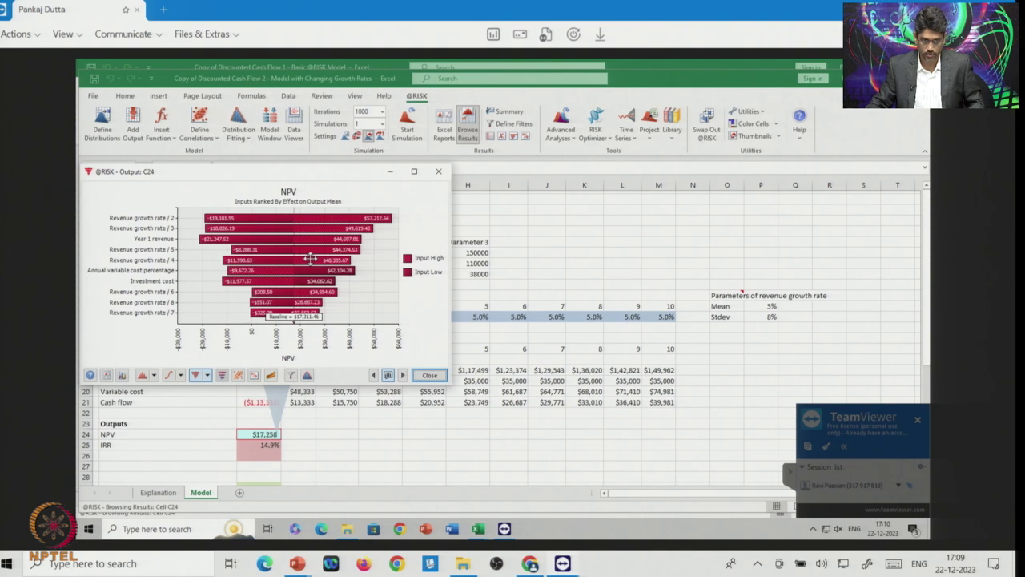
Examine the NPV probability density histogram with its summary statistics and close the results window.
left_click(156, 376)
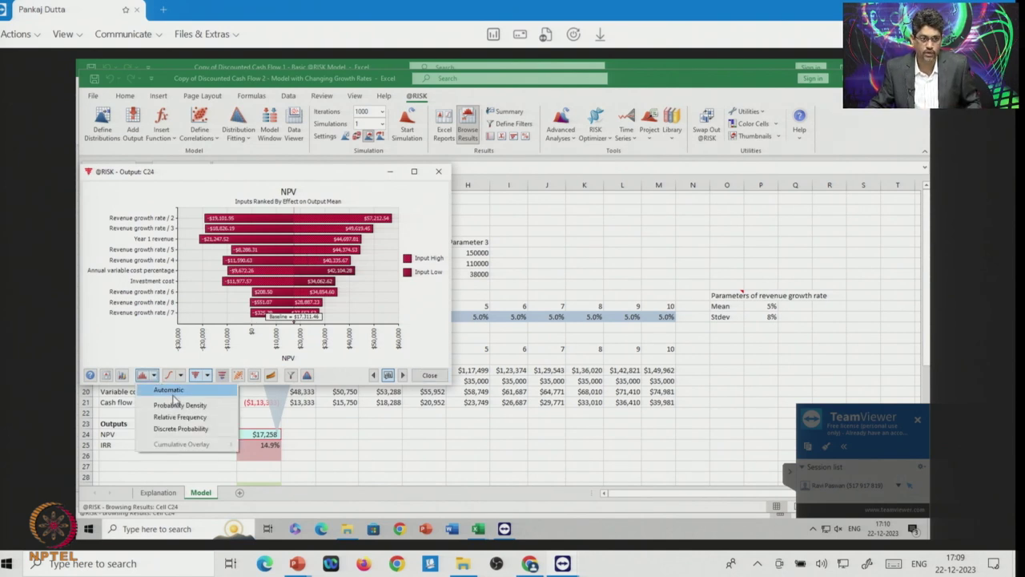
left_click(183, 406)
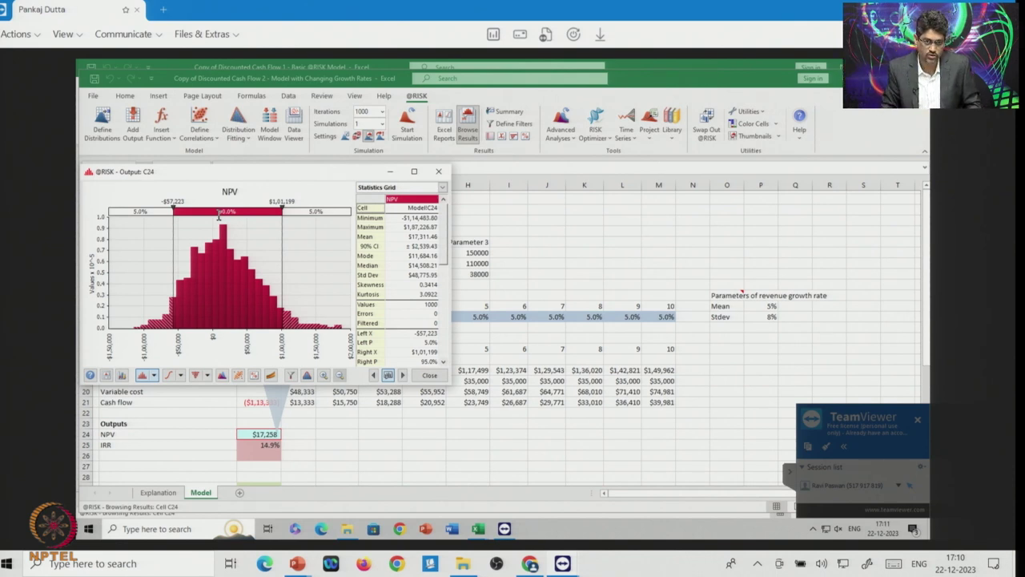
left_click(429, 376)
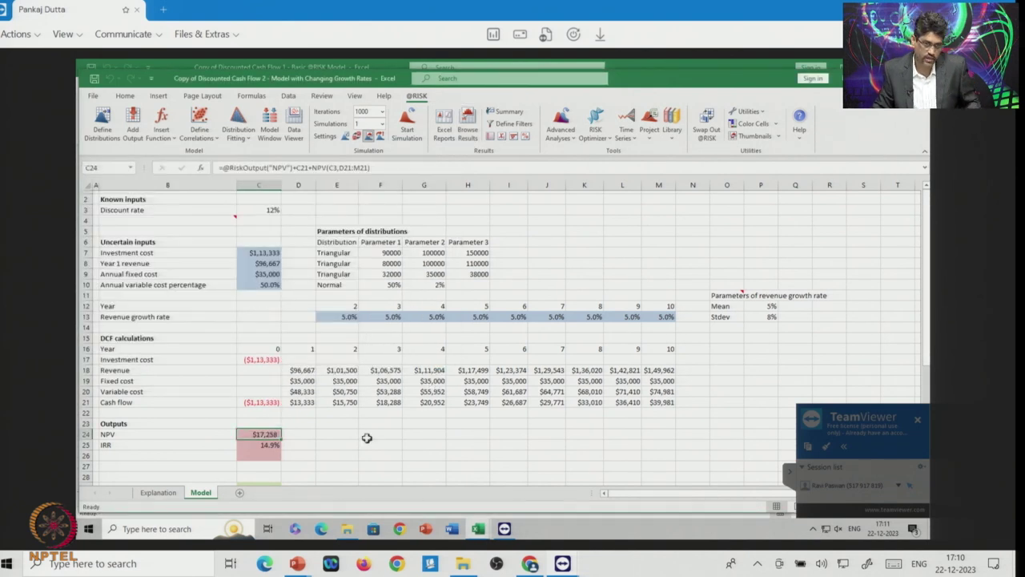